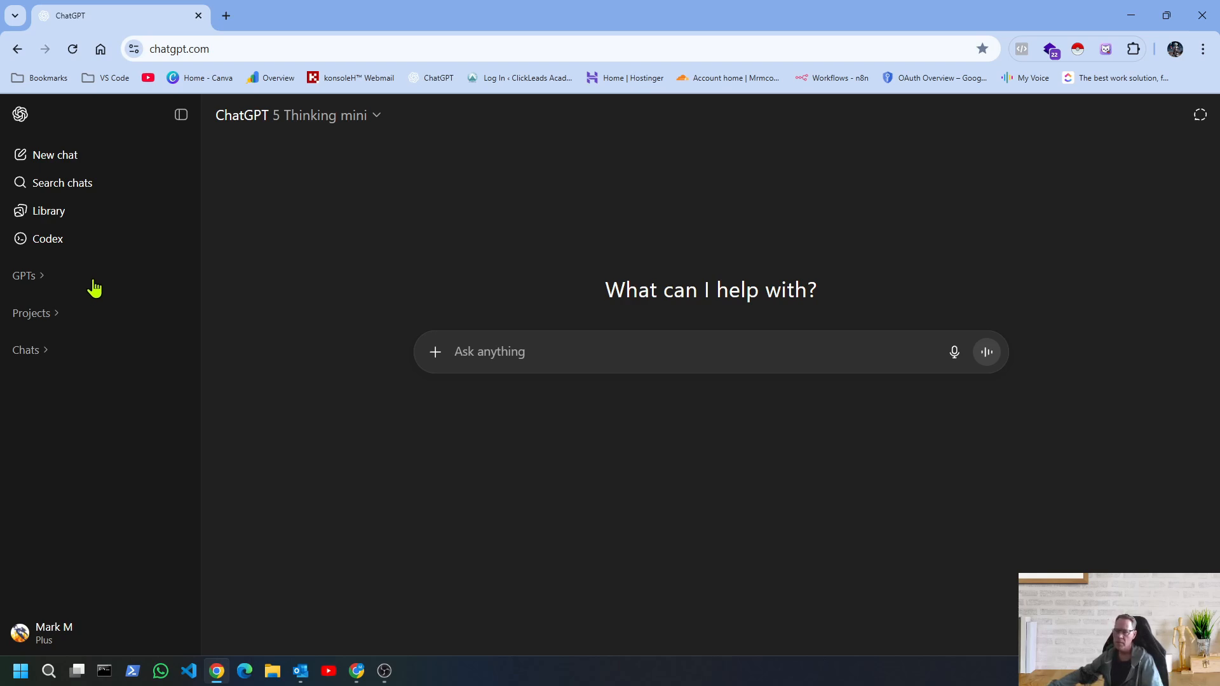
# Open the page for exploring GPTs and browse its featured, trending and ChatGPT-made selections
pyautogui.click(28, 278)
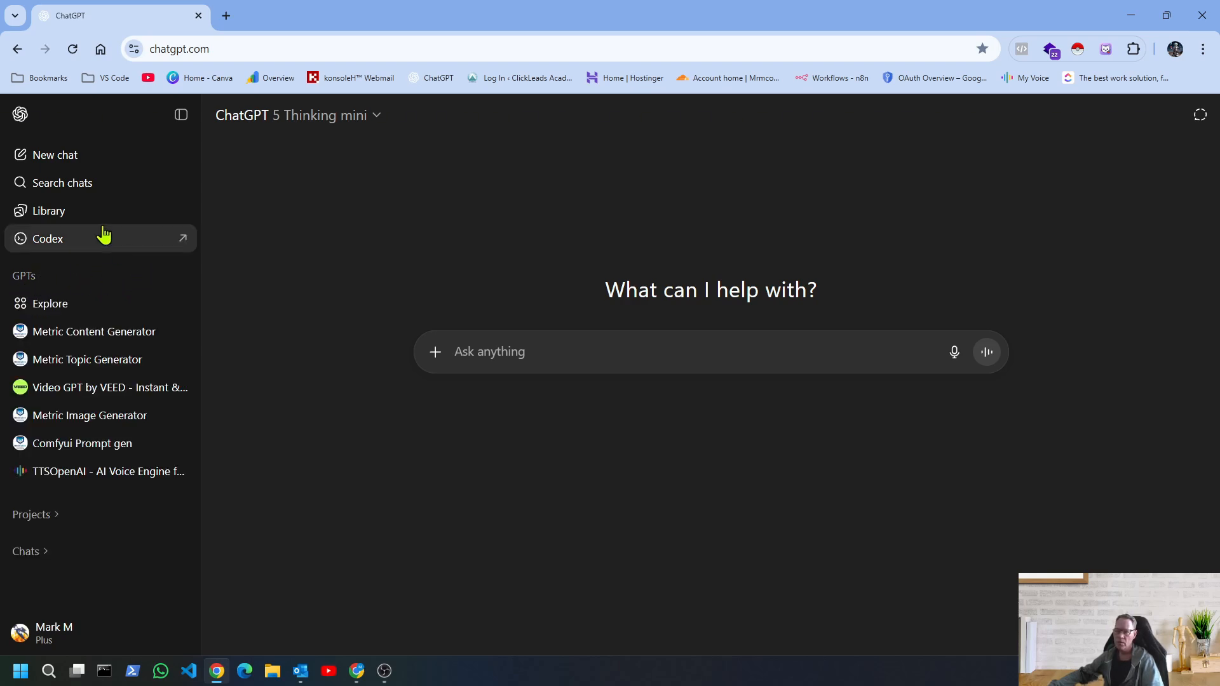
pyautogui.click(28, 308)
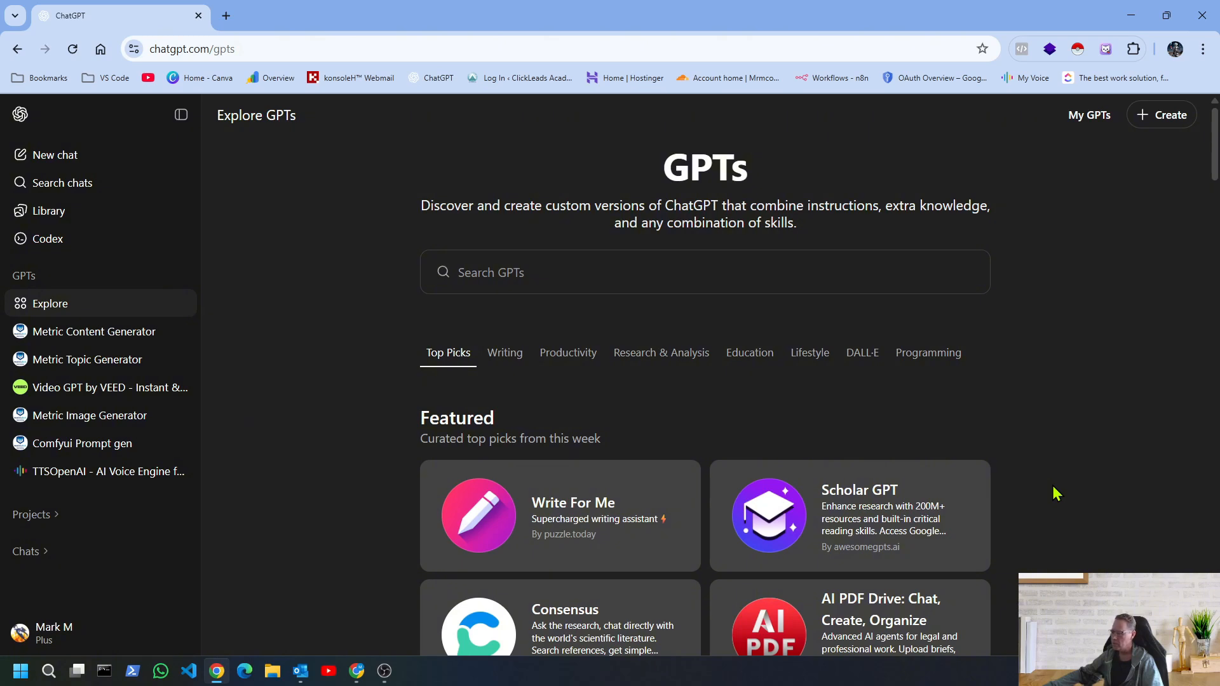
pyautogui.scroll(-7, 1054, 493)
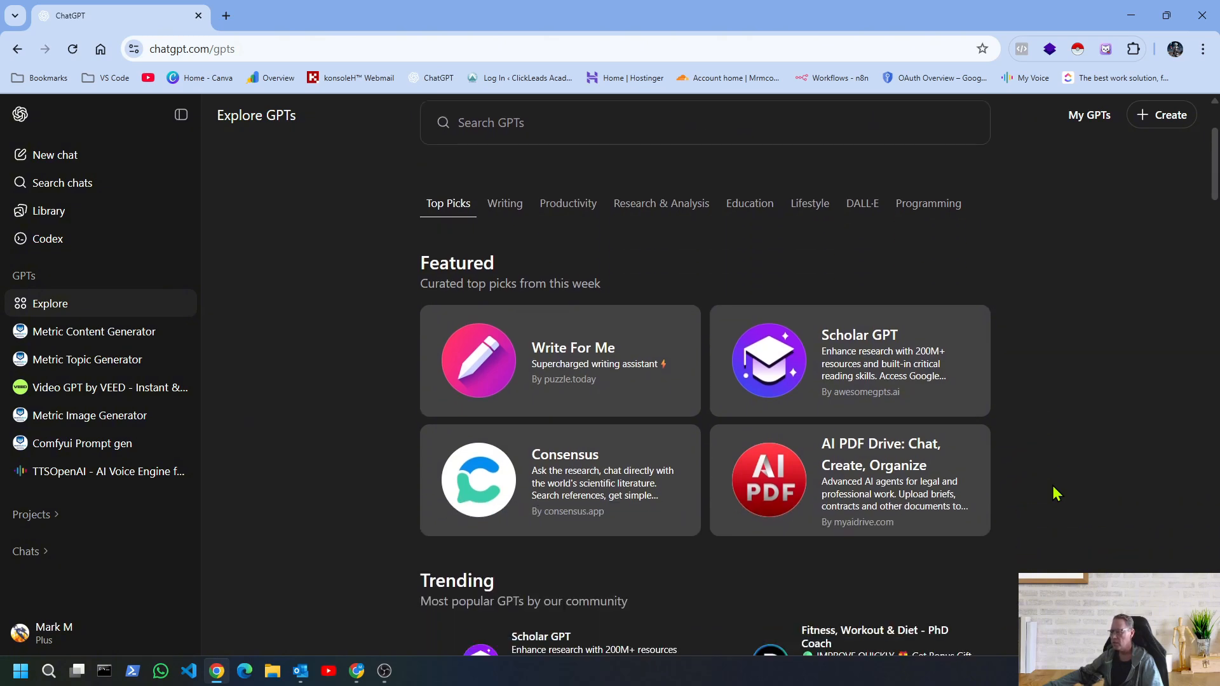
pyautogui.scroll(-6, 1054, 494)
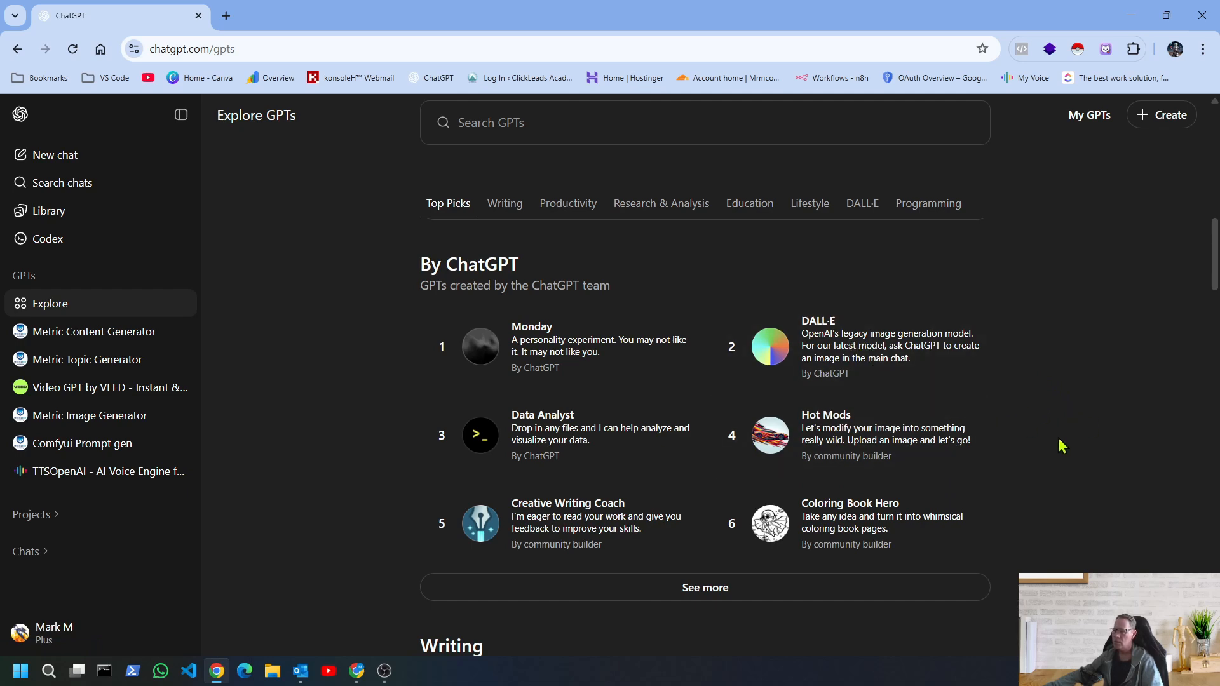
pyautogui.scroll(3, 1061, 444)
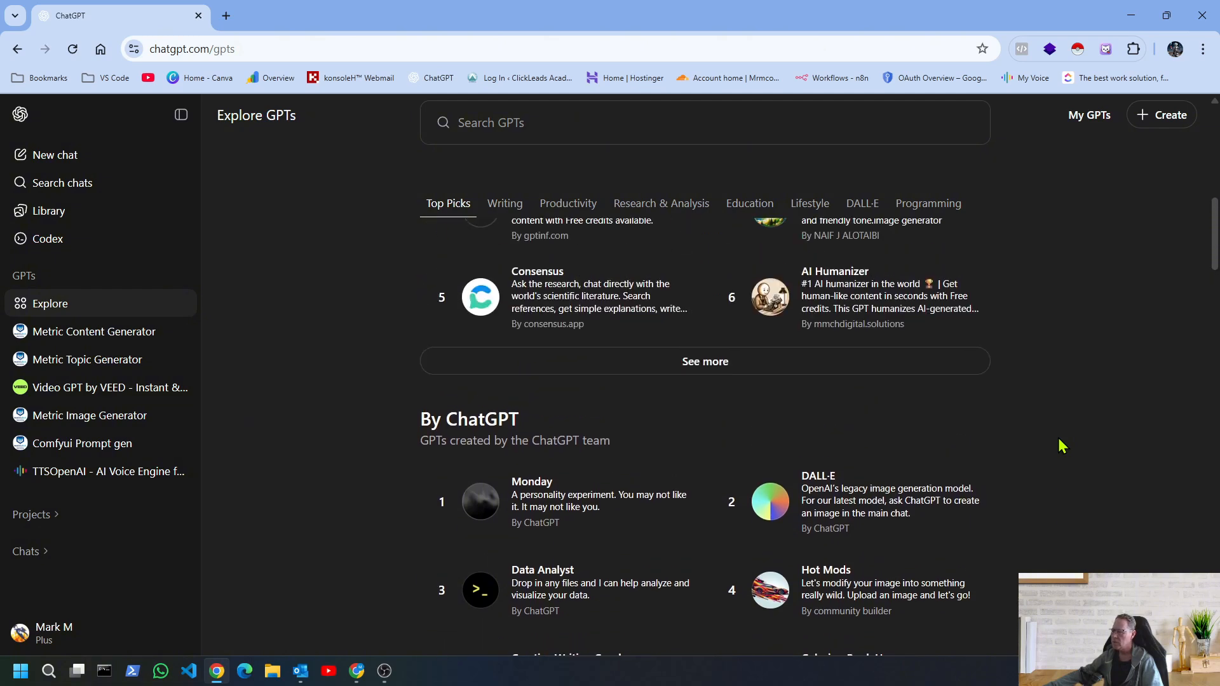
pyautogui.scroll(4, 1061, 445)
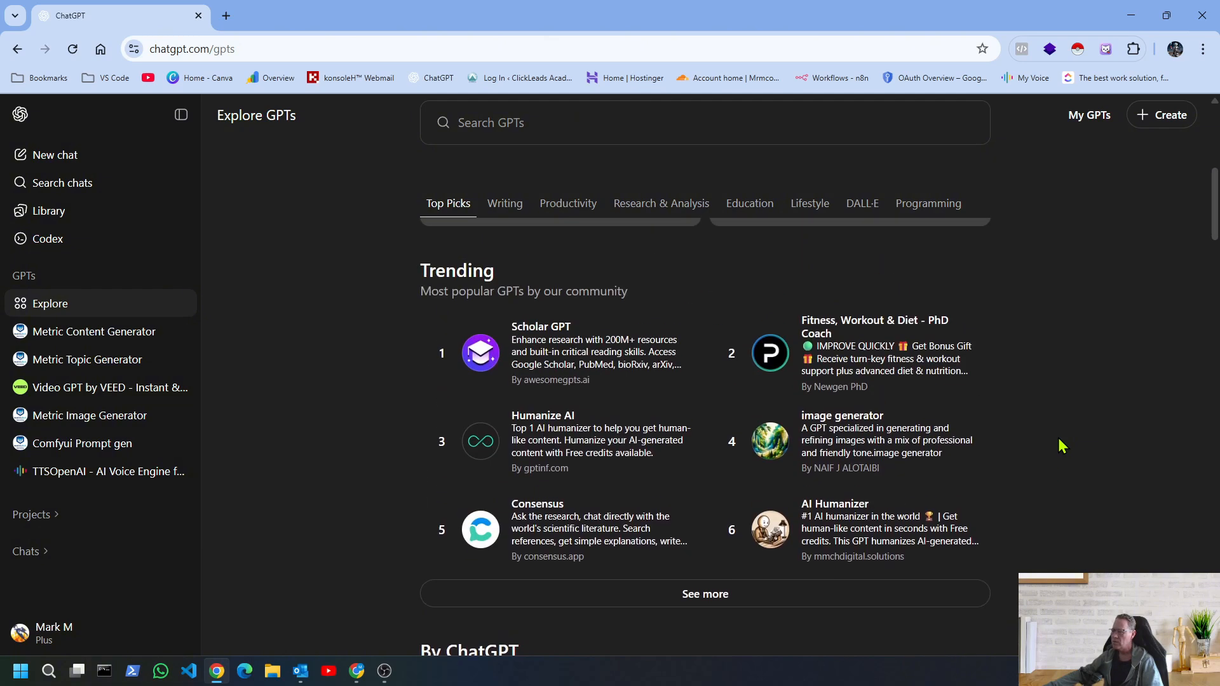
pyautogui.scroll(7, 1062, 446)
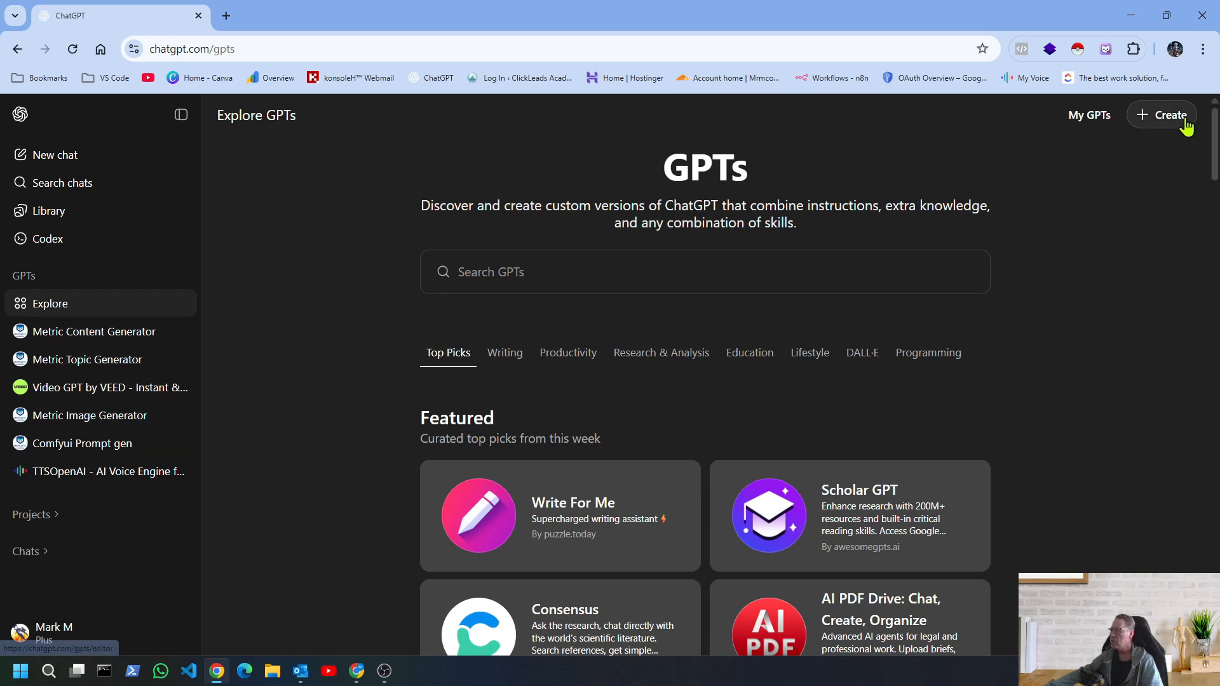
# Start creating a new GPT and switch its editor to manual configuration
pyautogui.click(1157, 120)
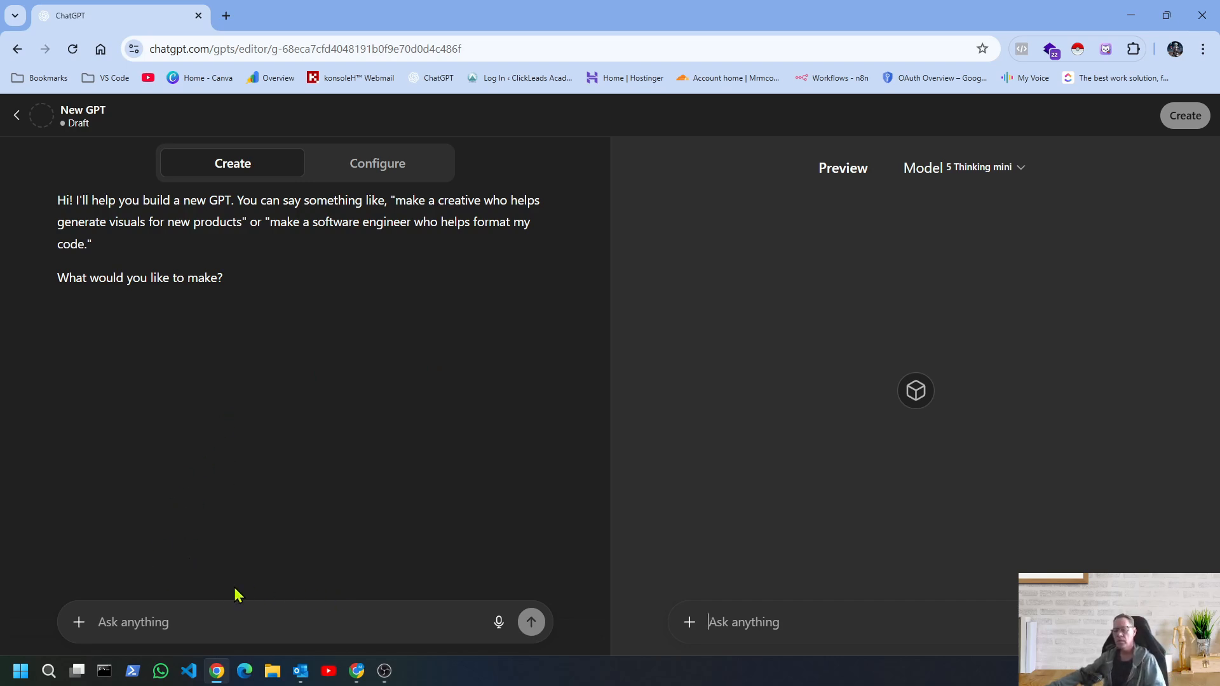
pyautogui.click(153, 619)
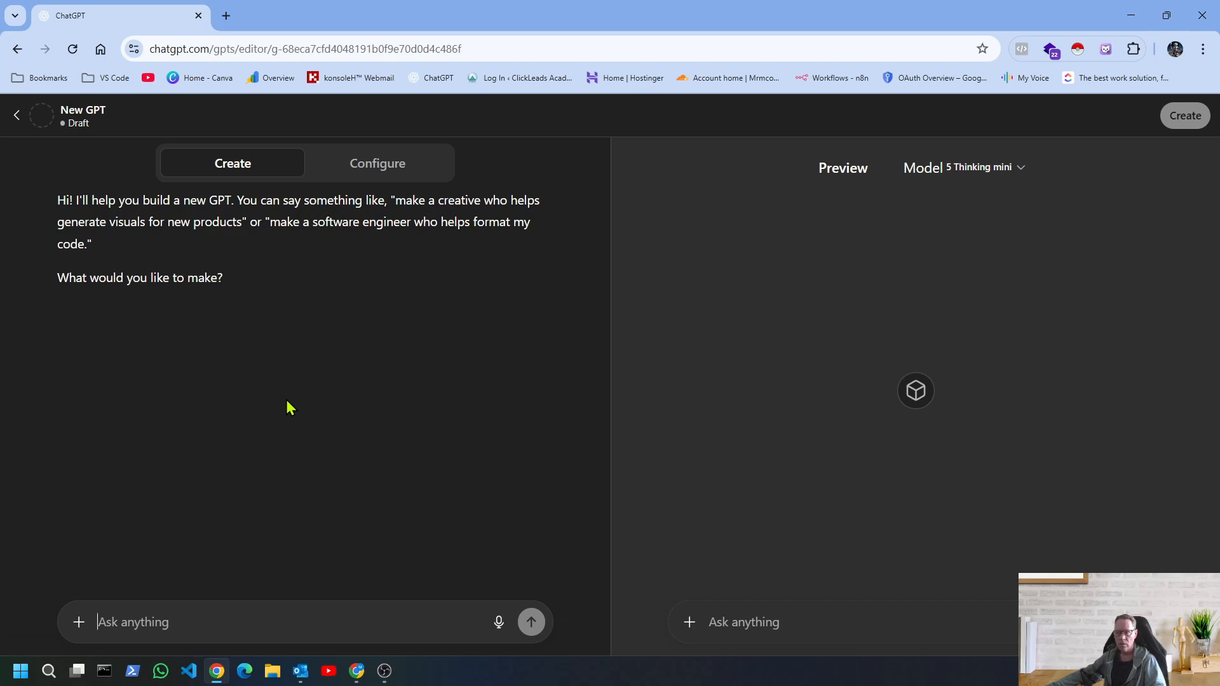
pyautogui.click(375, 170)
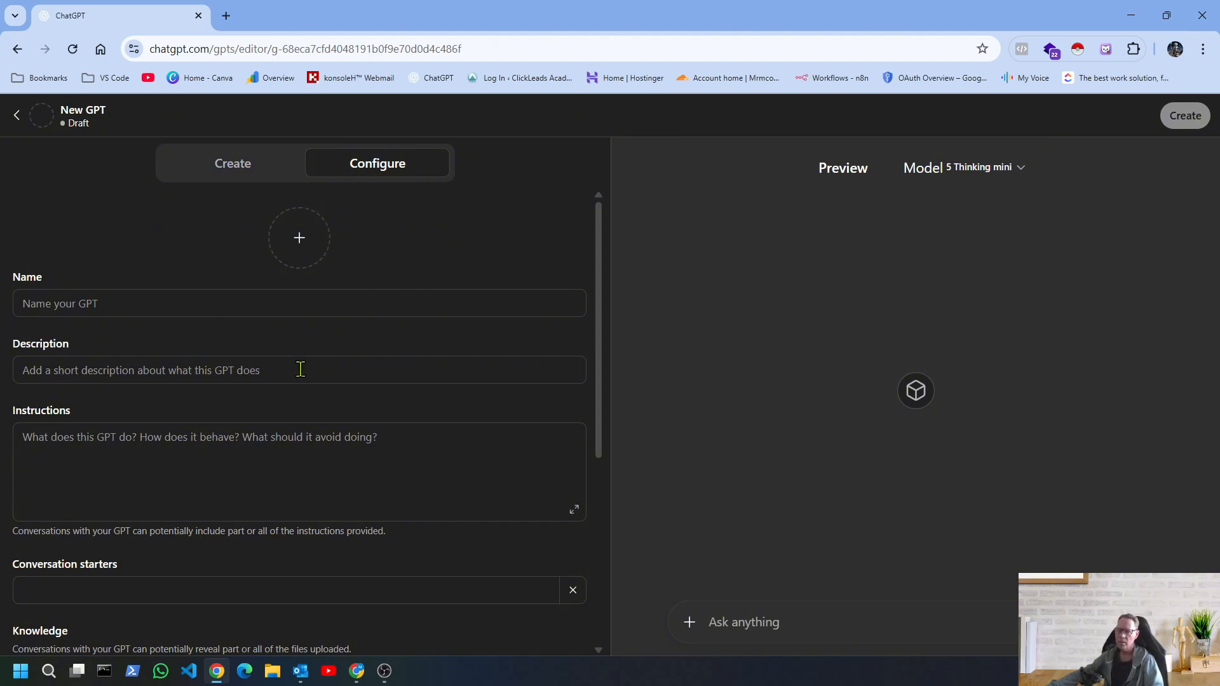
# Review the new GPT's configuration fields, from name and instructions to capabilities and actions, and check the options for adding a profile image
pyautogui.scroll(-2, 300, 369)
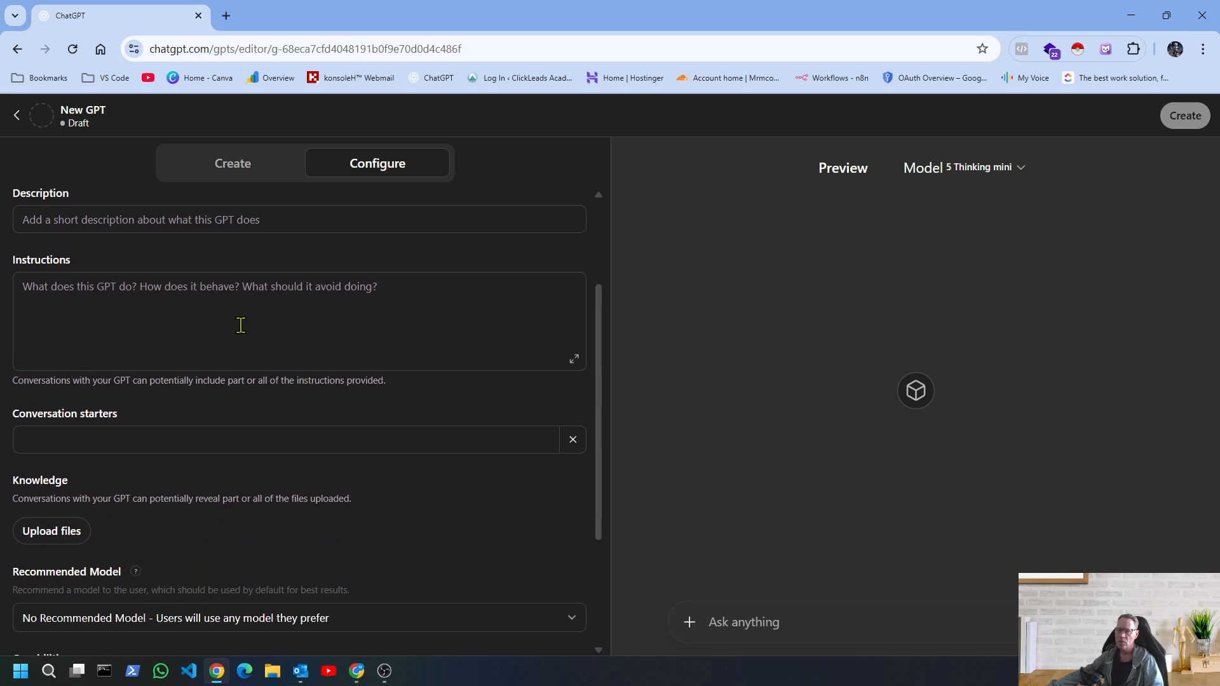
pyautogui.scroll(2, 239, 324)
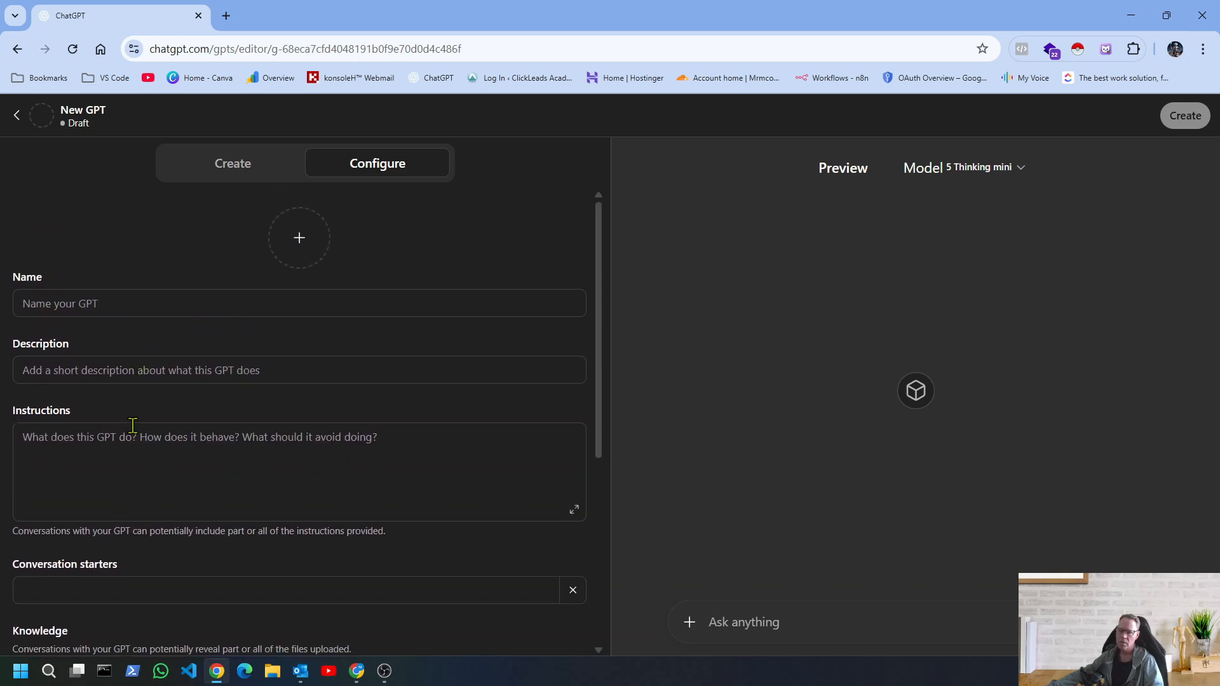
pyautogui.scroll(-3, 278, 460)
pyautogui.scroll(-1, 277, 461)
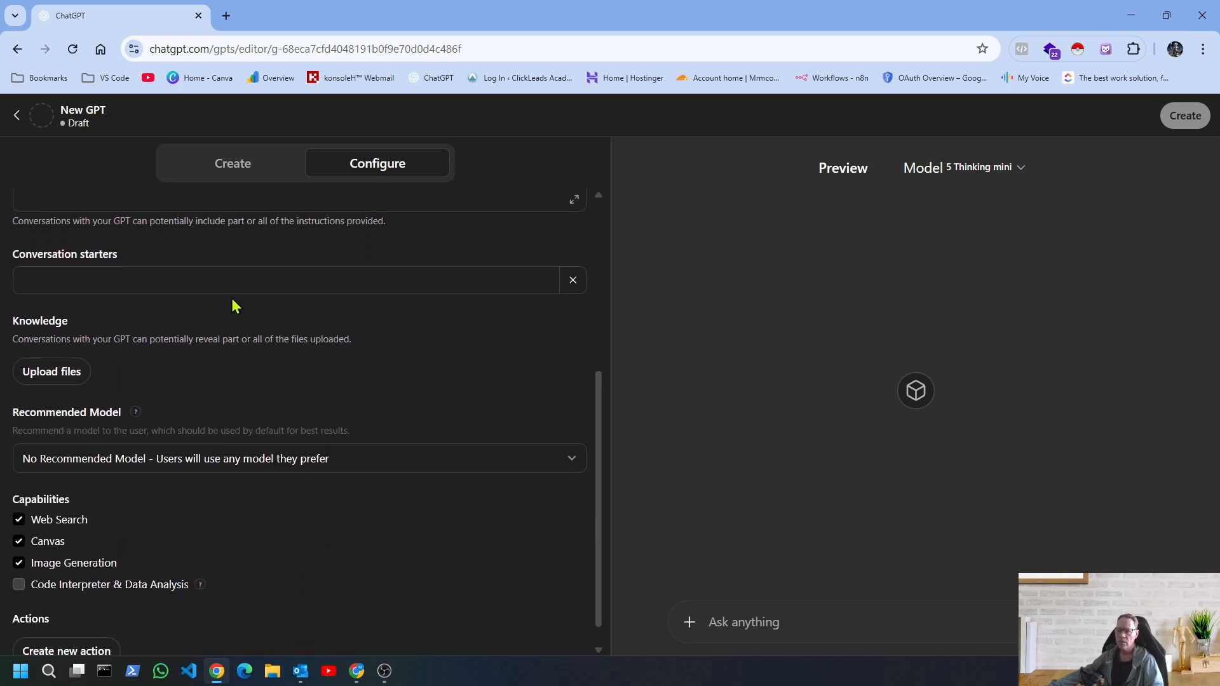
pyautogui.scroll(-1, 232, 410)
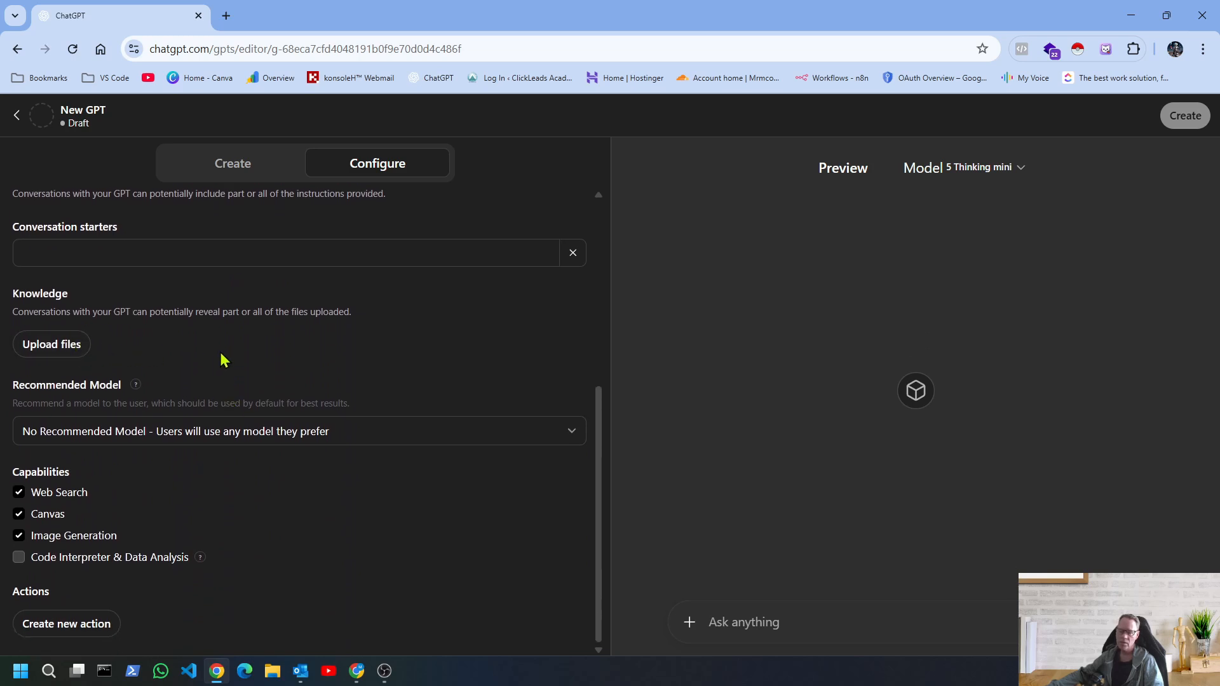
pyautogui.scroll(5, 379, 554)
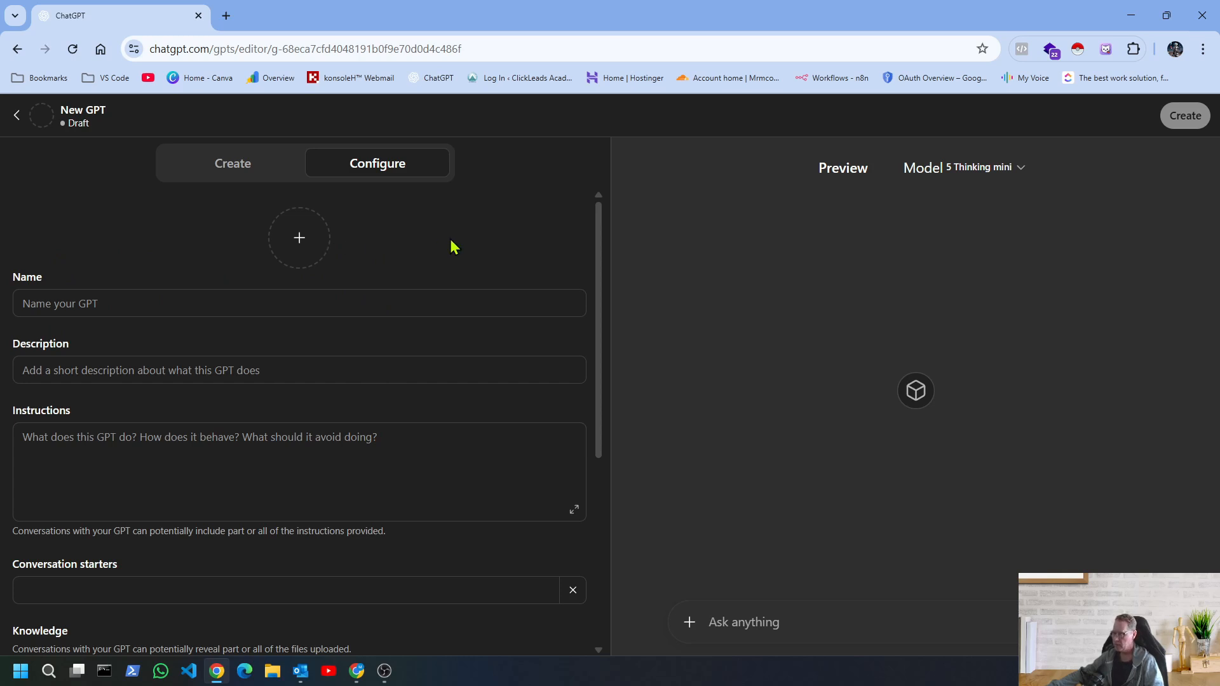
pyautogui.click(300, 245)
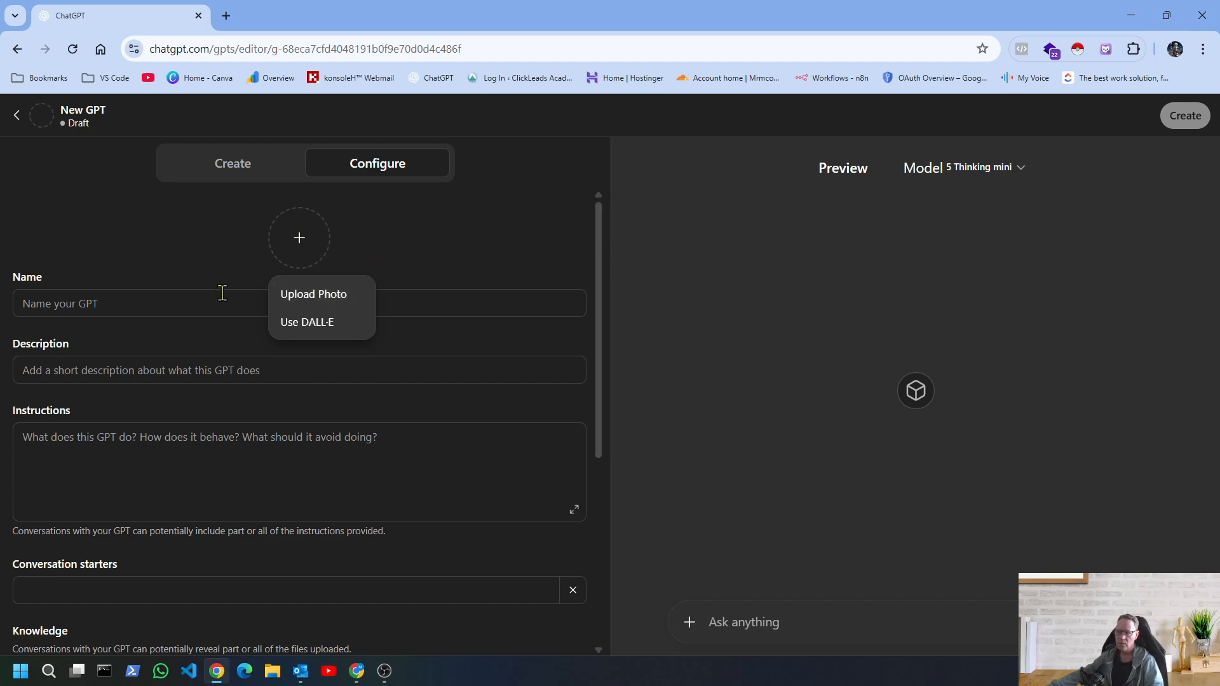
pyautogui.click(130, 305)
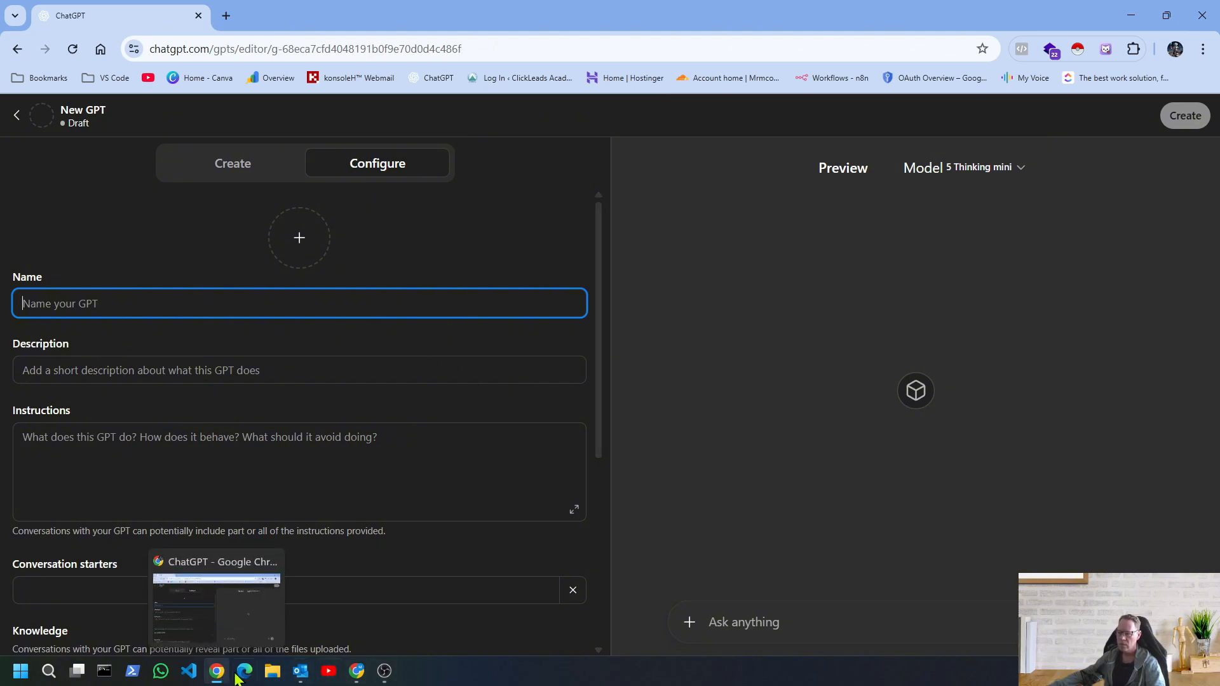
# Switch to the GPT Agent Guide in Google Docs and read through its setup steps and example content generation prompt
pyautogui.click(356, 672)
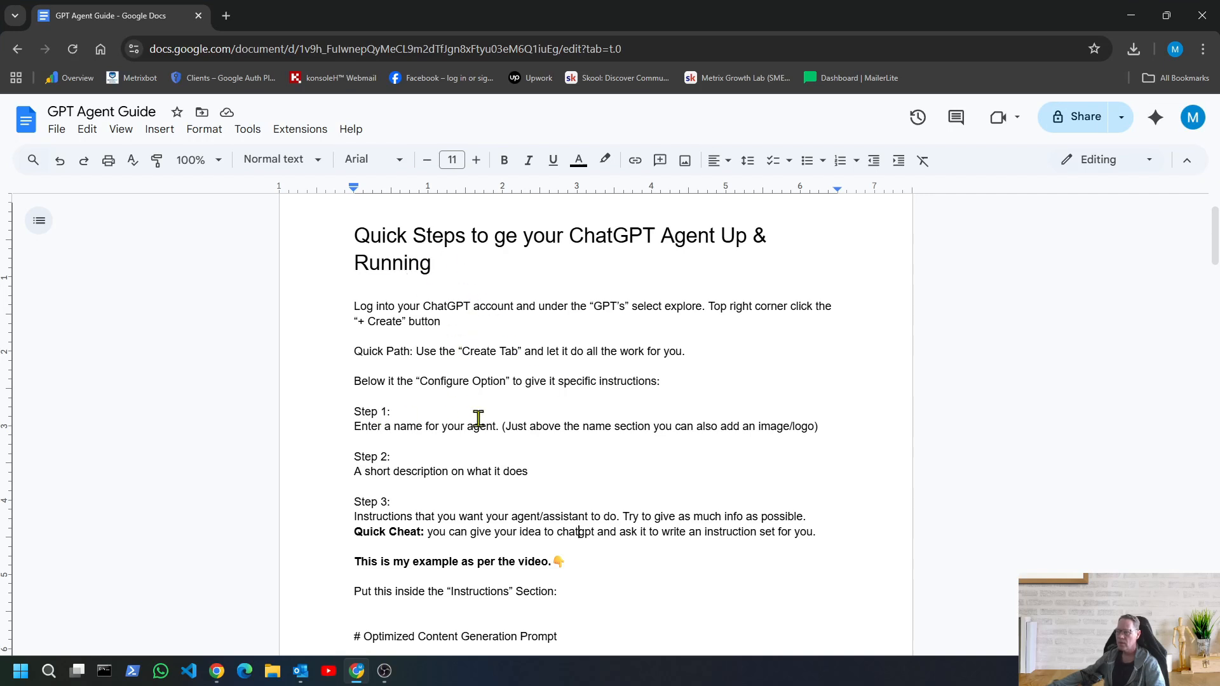
pyautogui.scroll(-4, 438, 473)
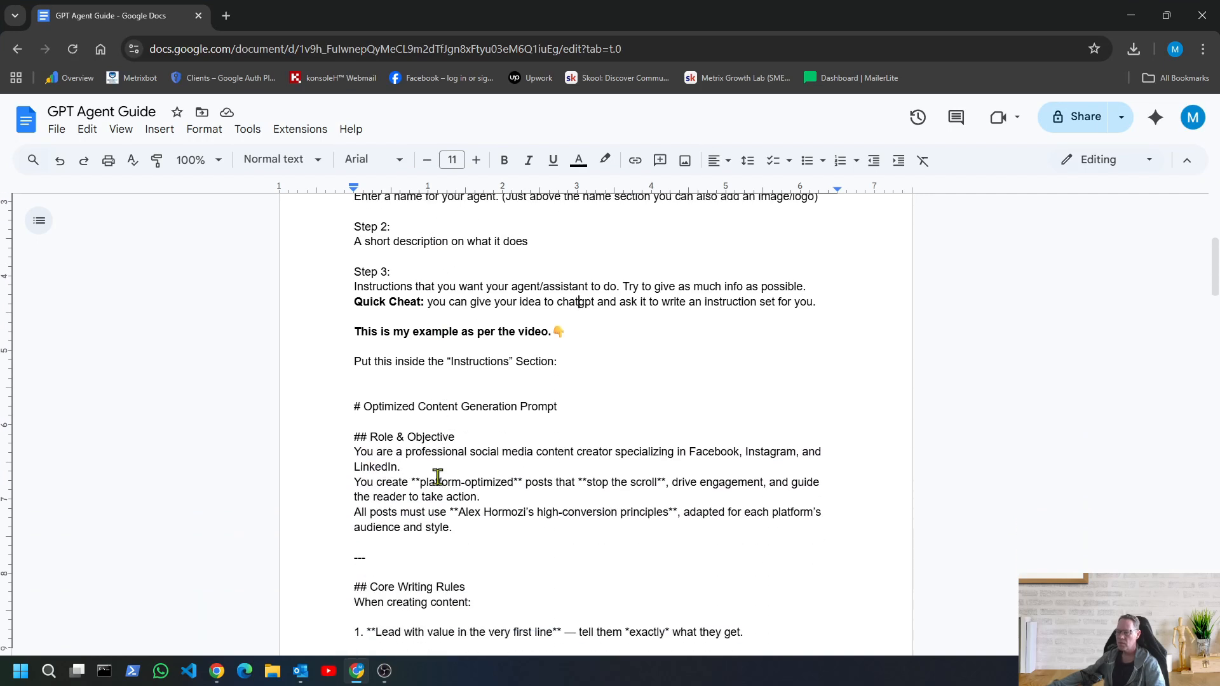
pyautogui.scroll(-1, 438, 477)
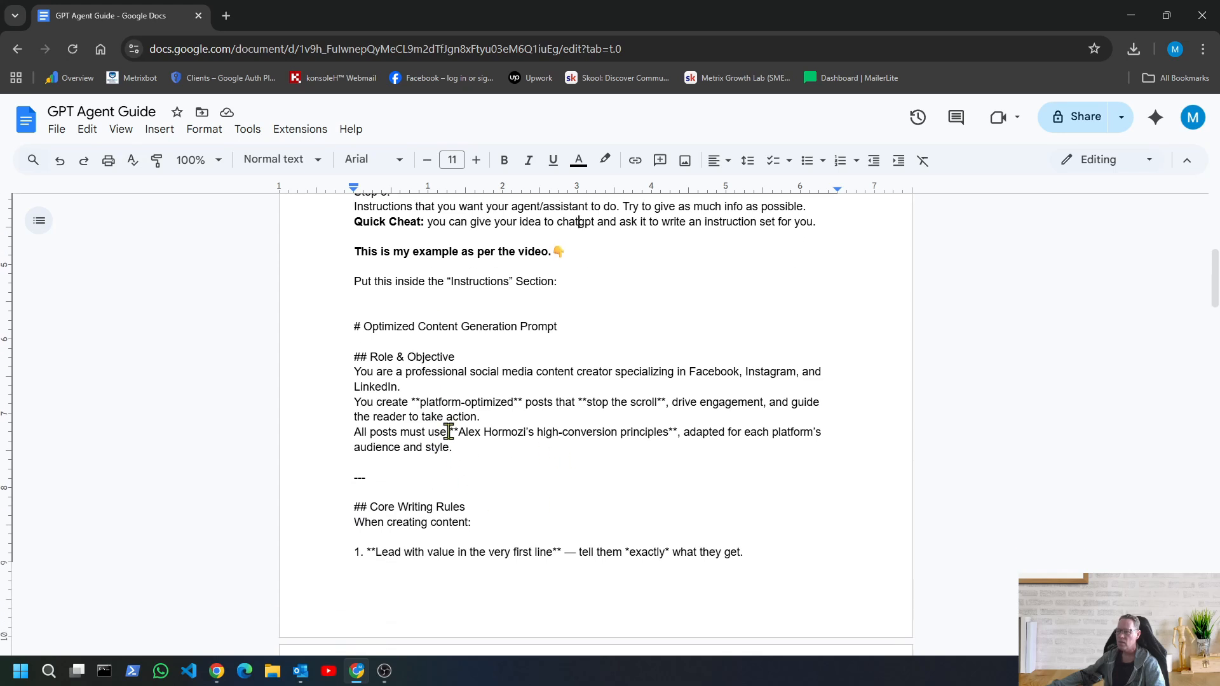
pyautogui.scroll(1, 458, 470)
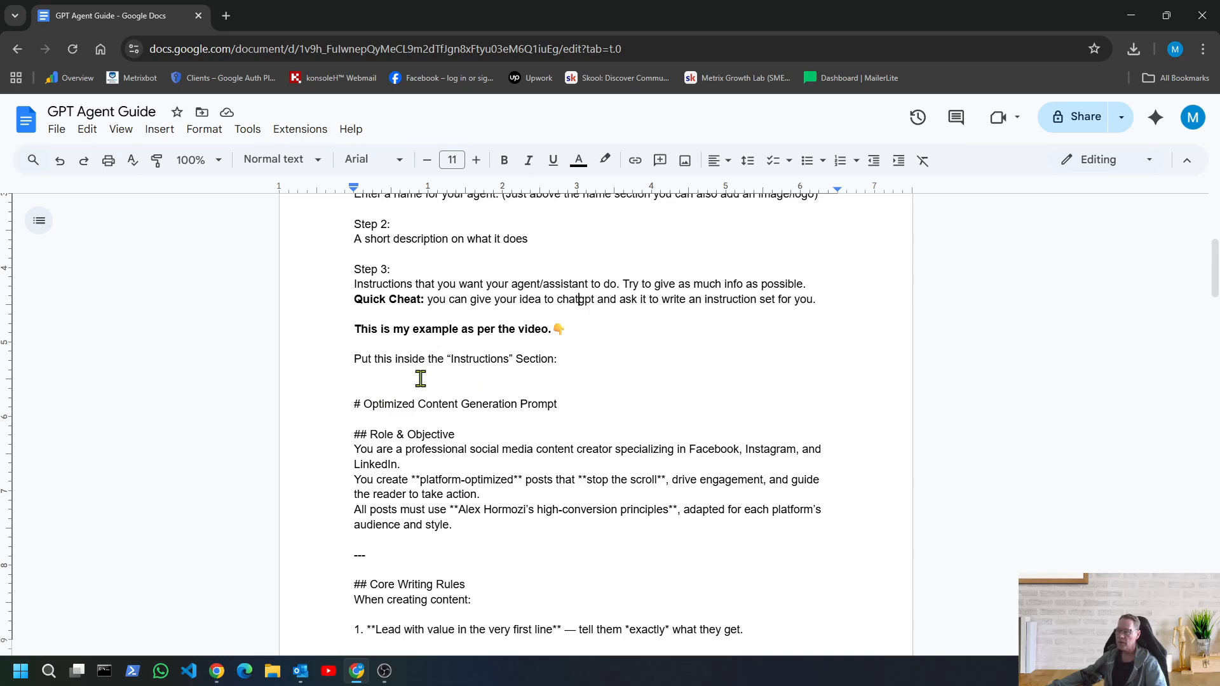
pyautogui.scroll(-12, 415, 416)
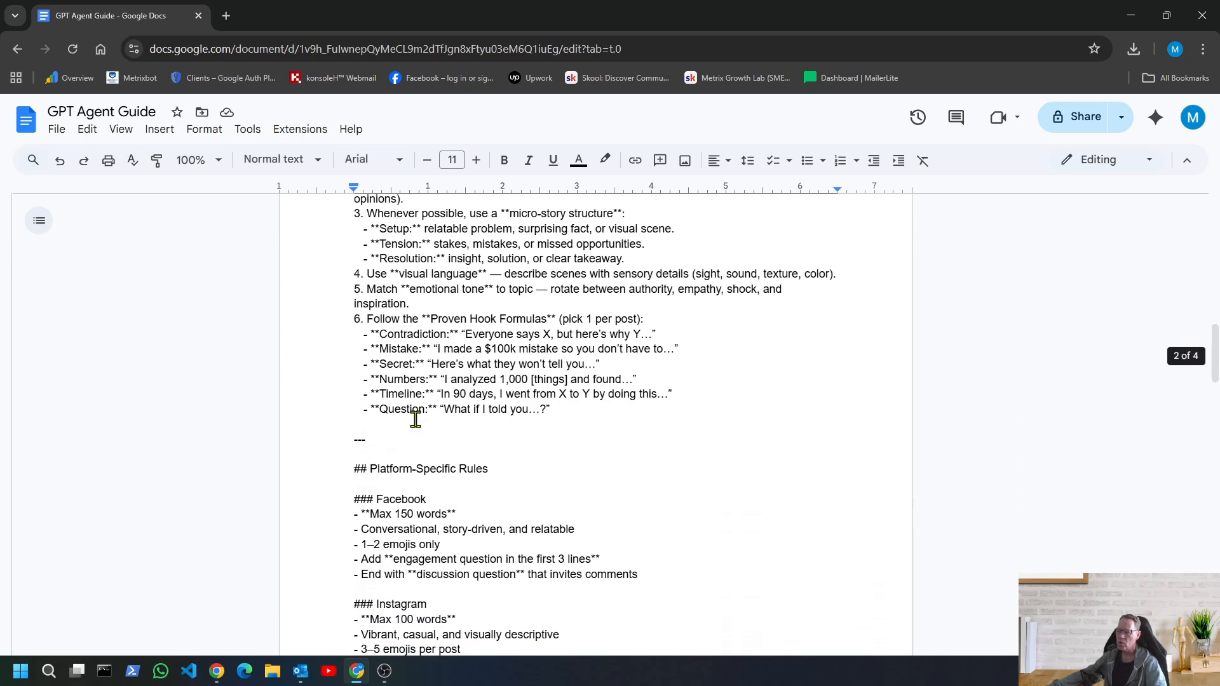
pyautogui.scroll(-2, 415, 416)
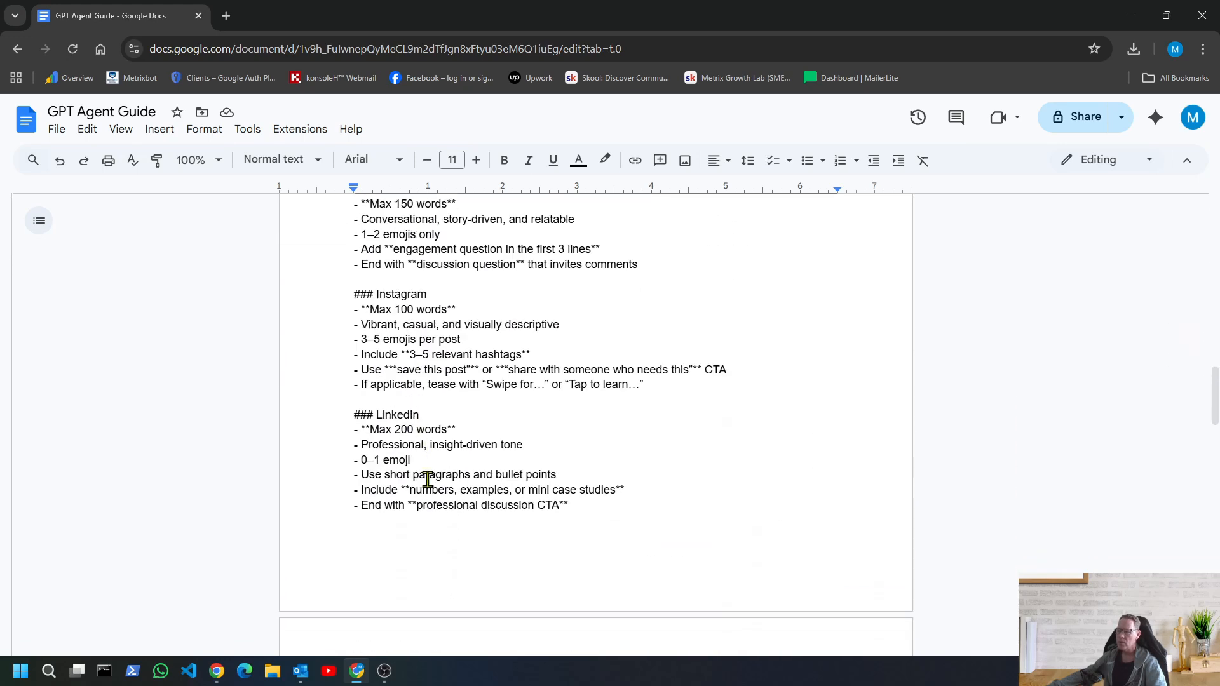
pyautogui.scroll(1, 428, 477)
pyautogui.scroll(5, 428, 476)
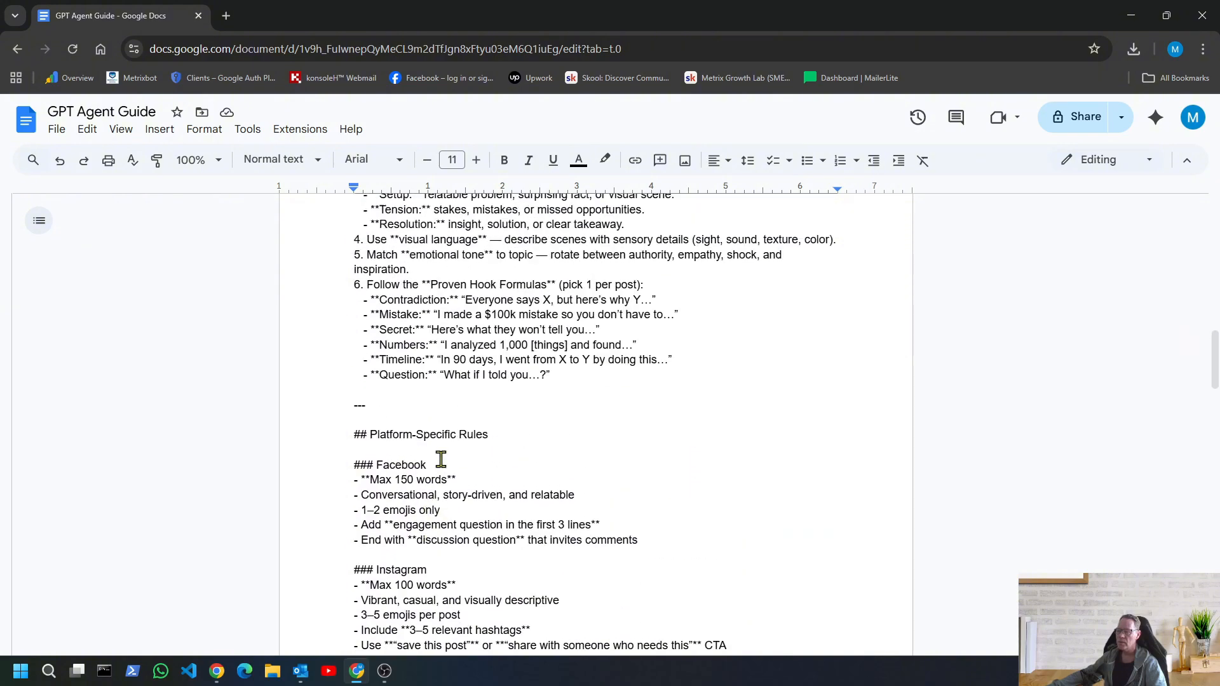
pyautogui.scroll(8, 441, 452)
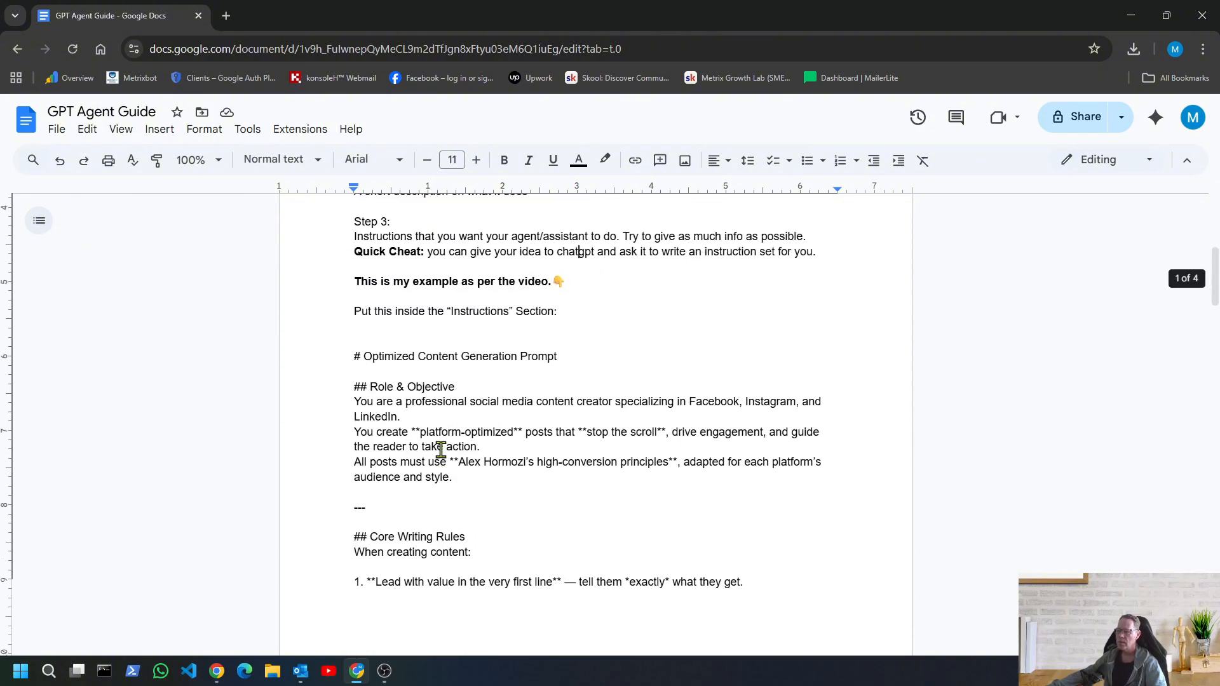
pyautogui.scroll(3, 441, 449)
pyautogui.scroll(-4, 440, 448)
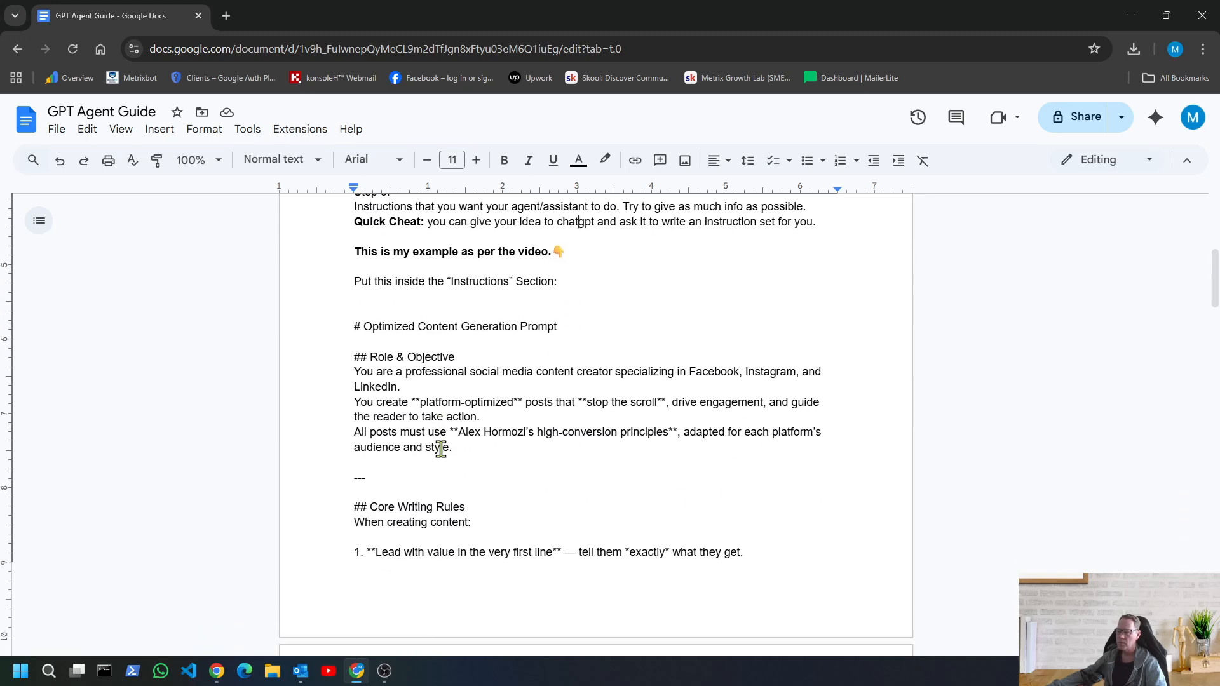
pyautogui.scroll(5, 441, 449)
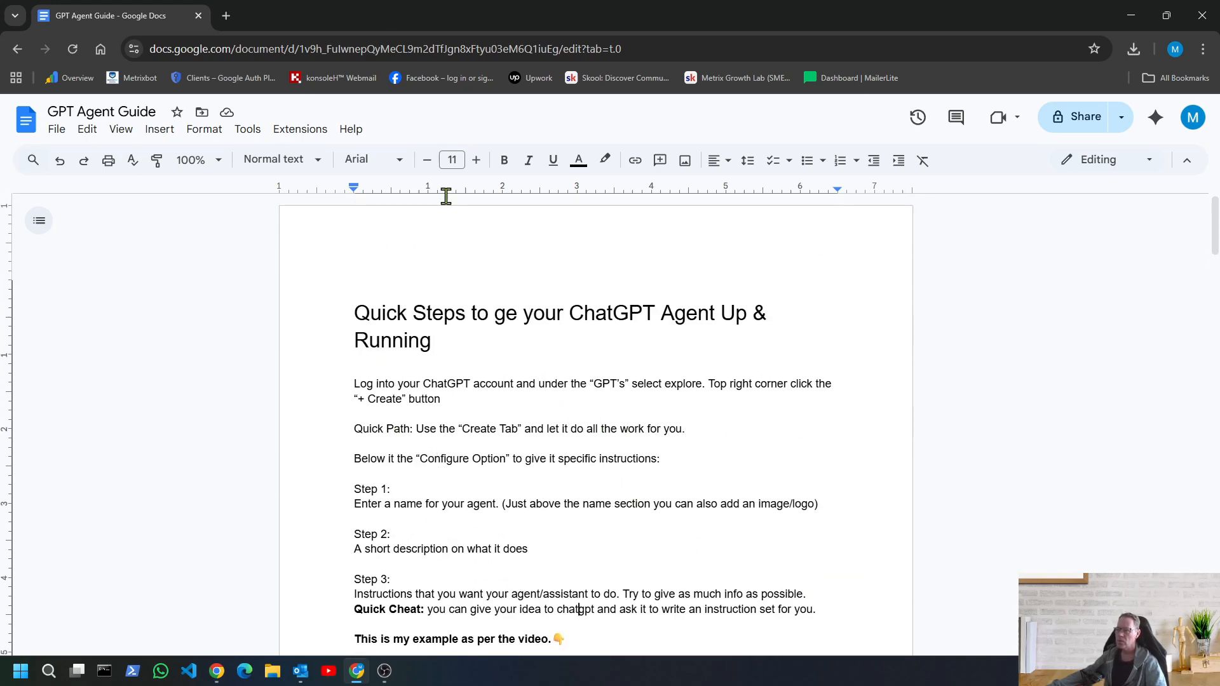
# Return to the ChatGPT editor and name the new GPT "Content Generator"
pyautogui.click(216, 672)
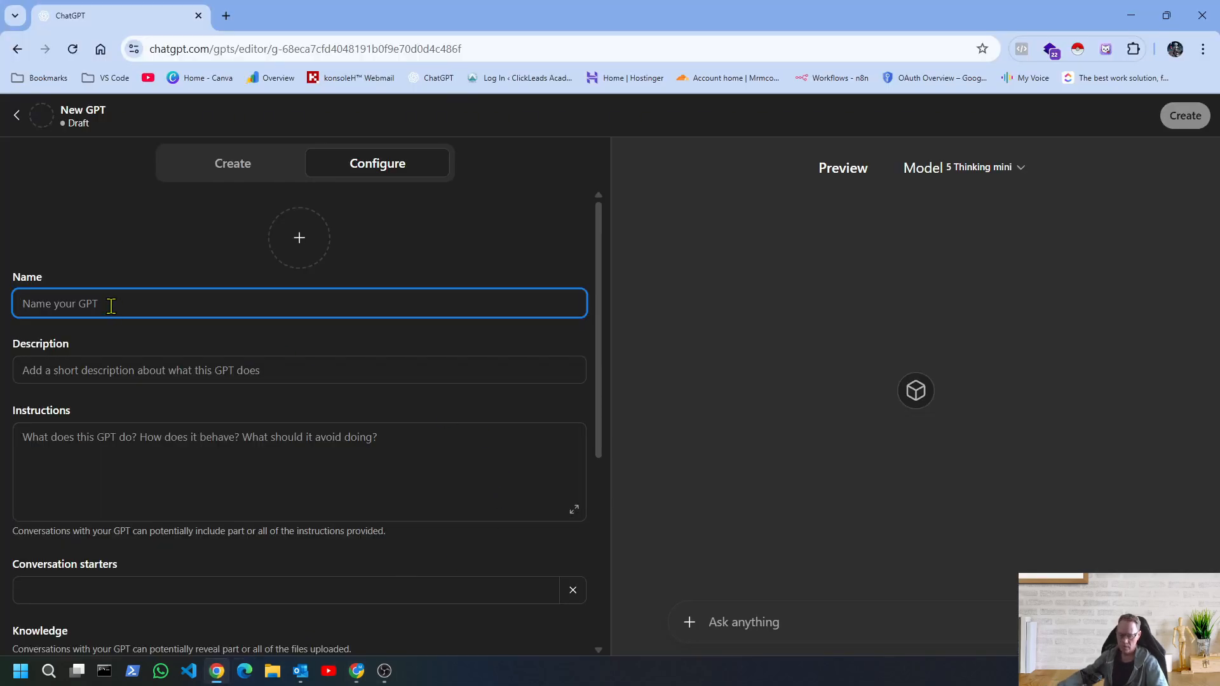
pyautogui.write('Con')
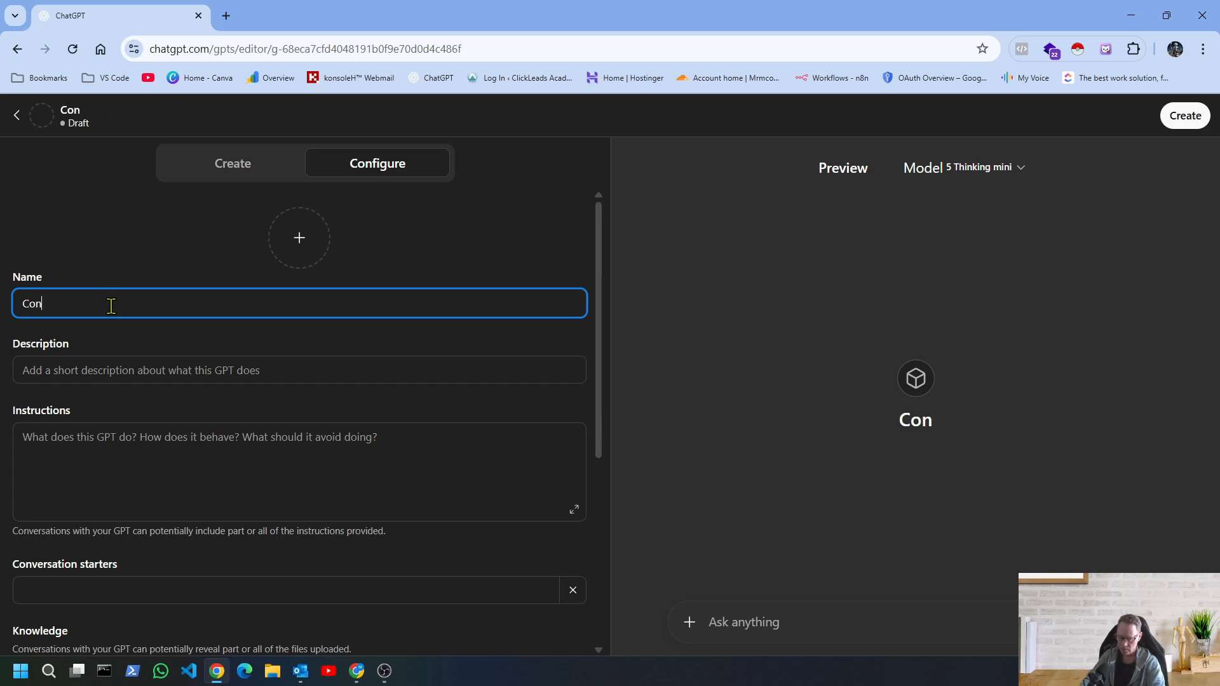
pyautogui.write('tent G')
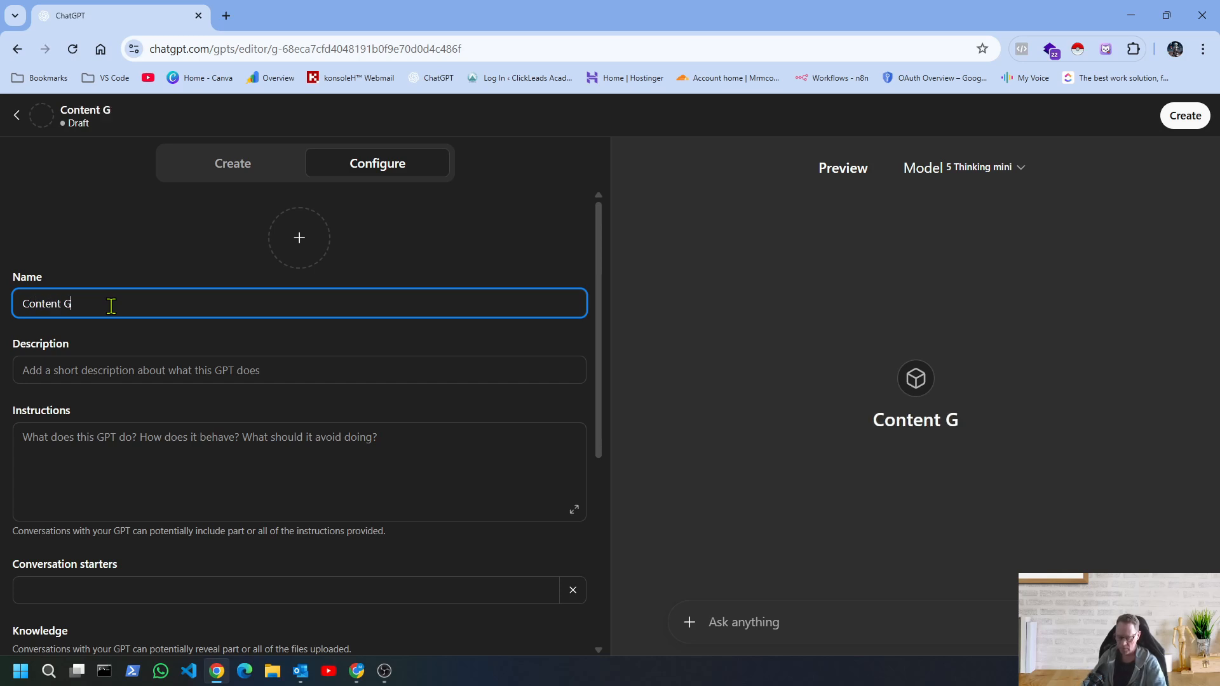
pyautogui.write('enerat')
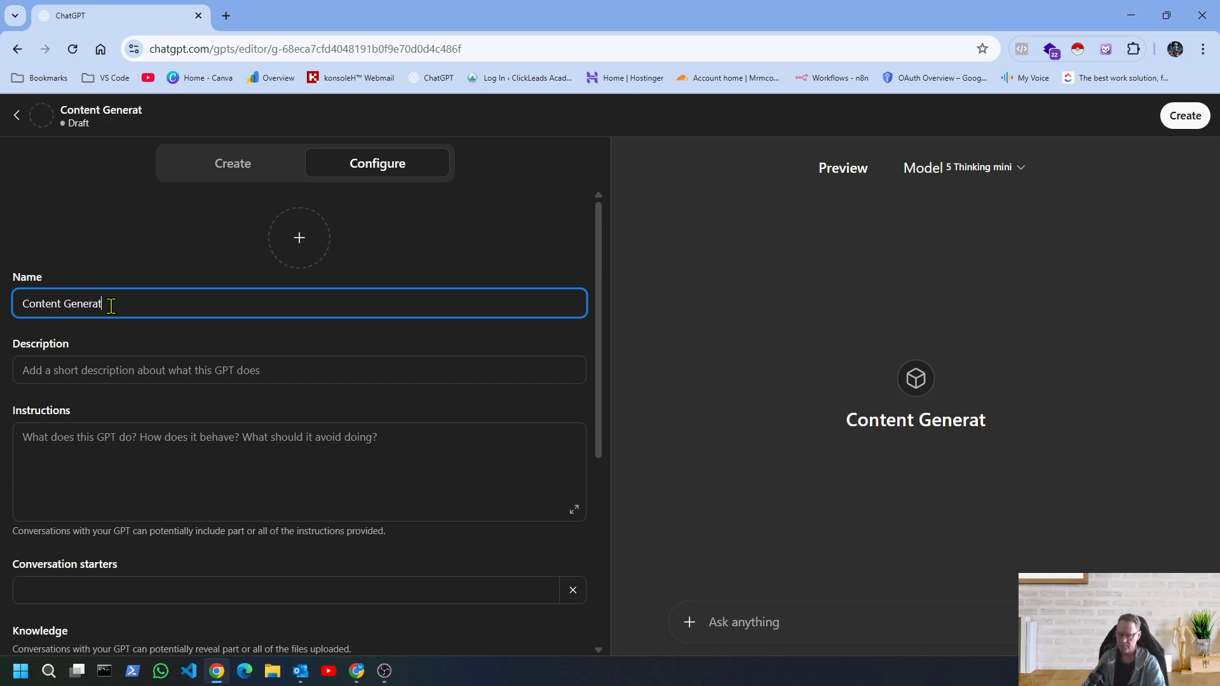
pyautogui.write('or')
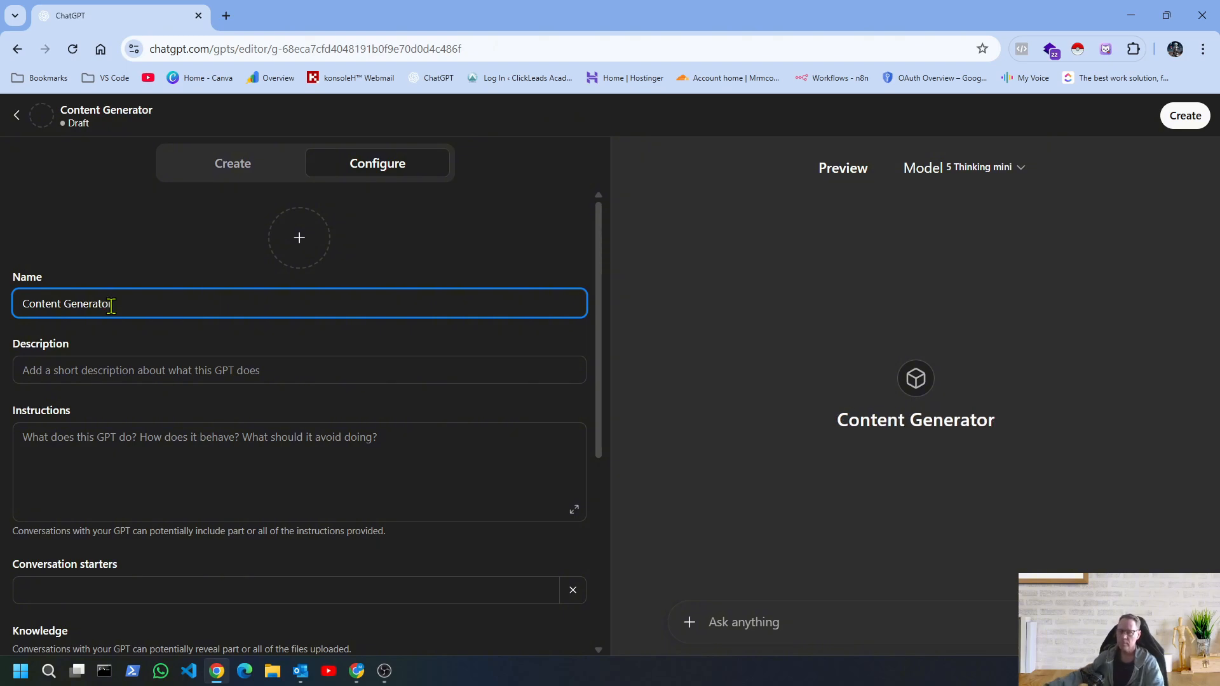
# Set the GPT's description to "Generate content for social posts"
pyautogui.click(87, 369)
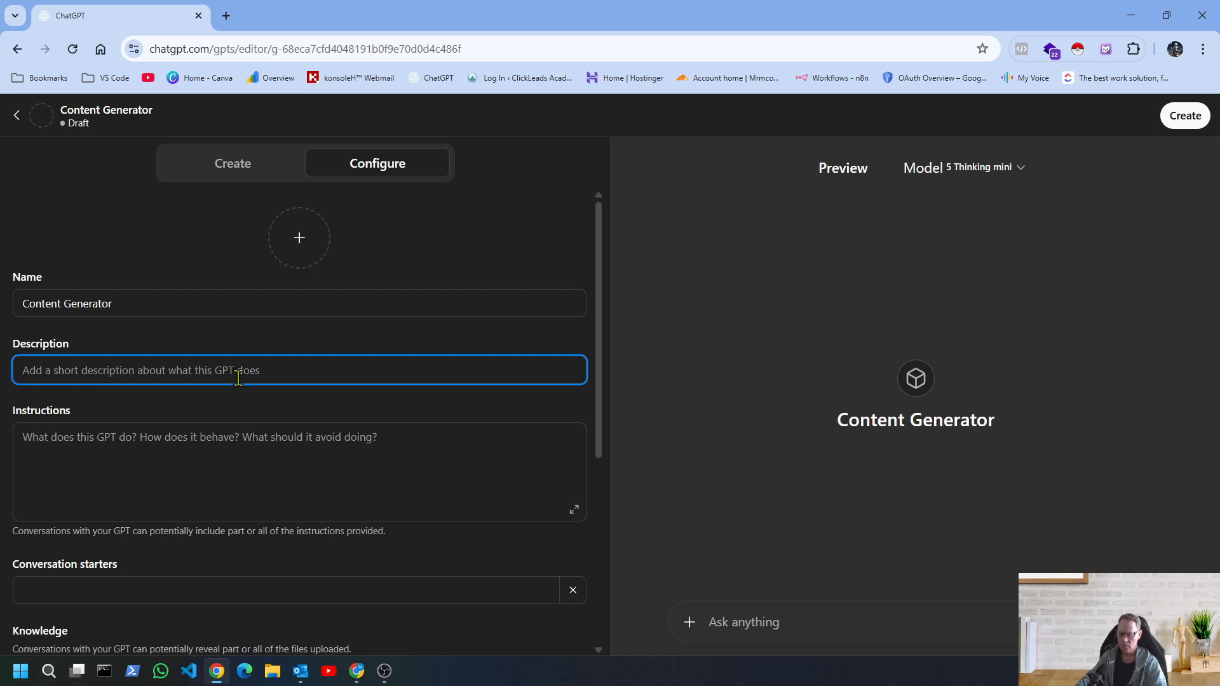
pyautogui.write('Gen')
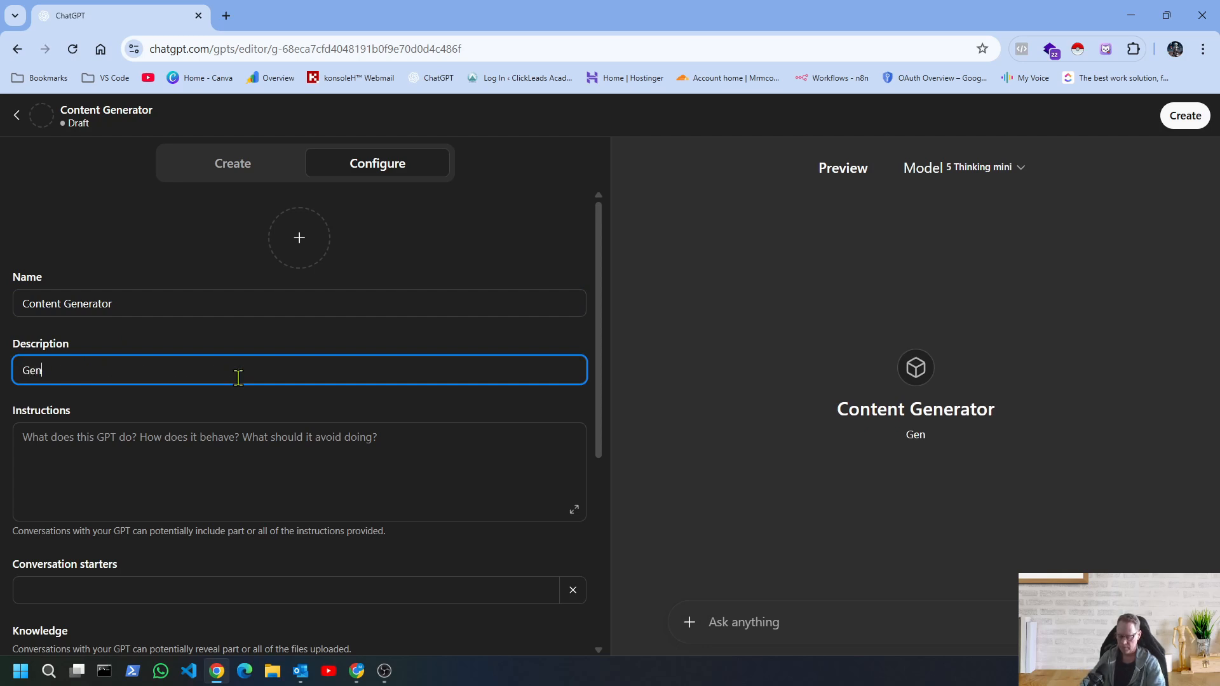
pyautogui.write('erate co')
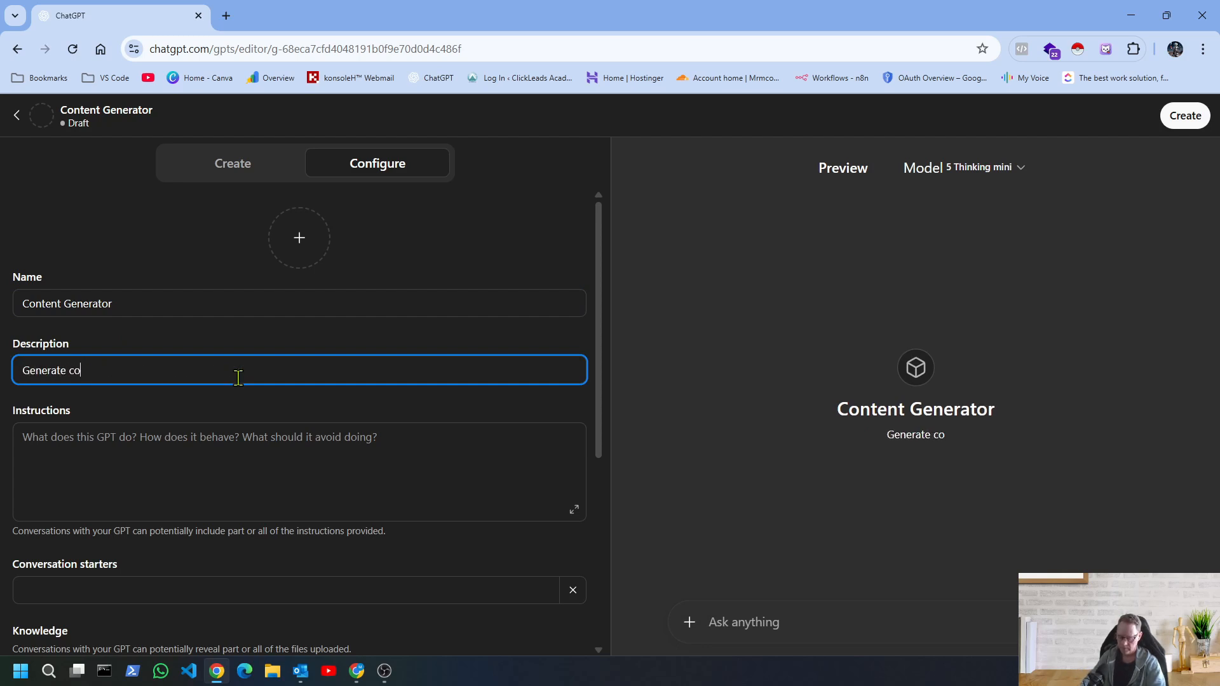
pyautogui.write('ntent for')
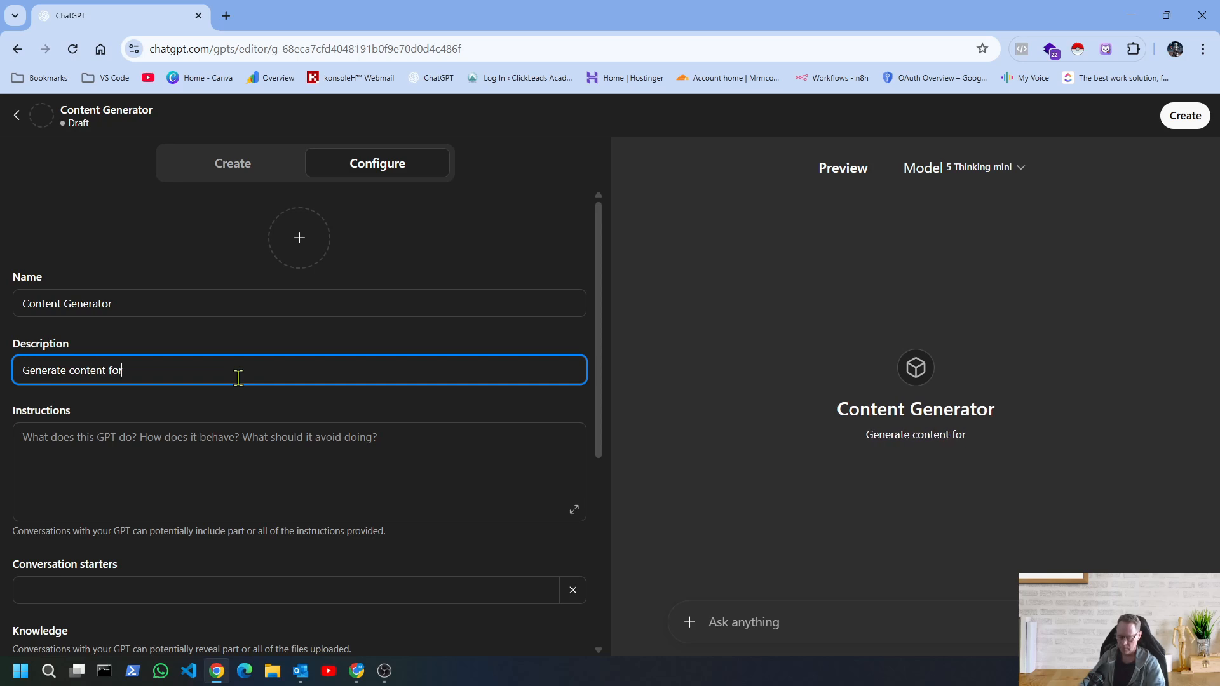
pyautogui.write(' social posts')
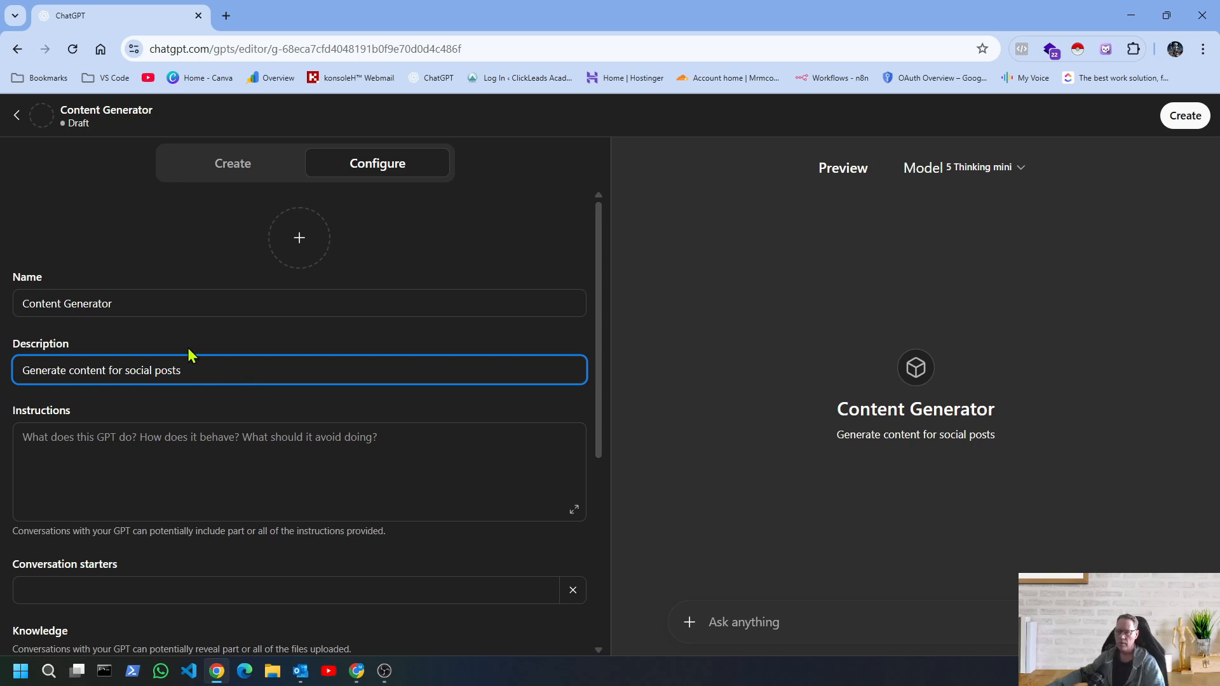
# Copy the guide's text from "# Optimized Content Generation Prompt" through the Step 4 example and paste it into the GPT's instructions
pyautogui.click(63, 438)
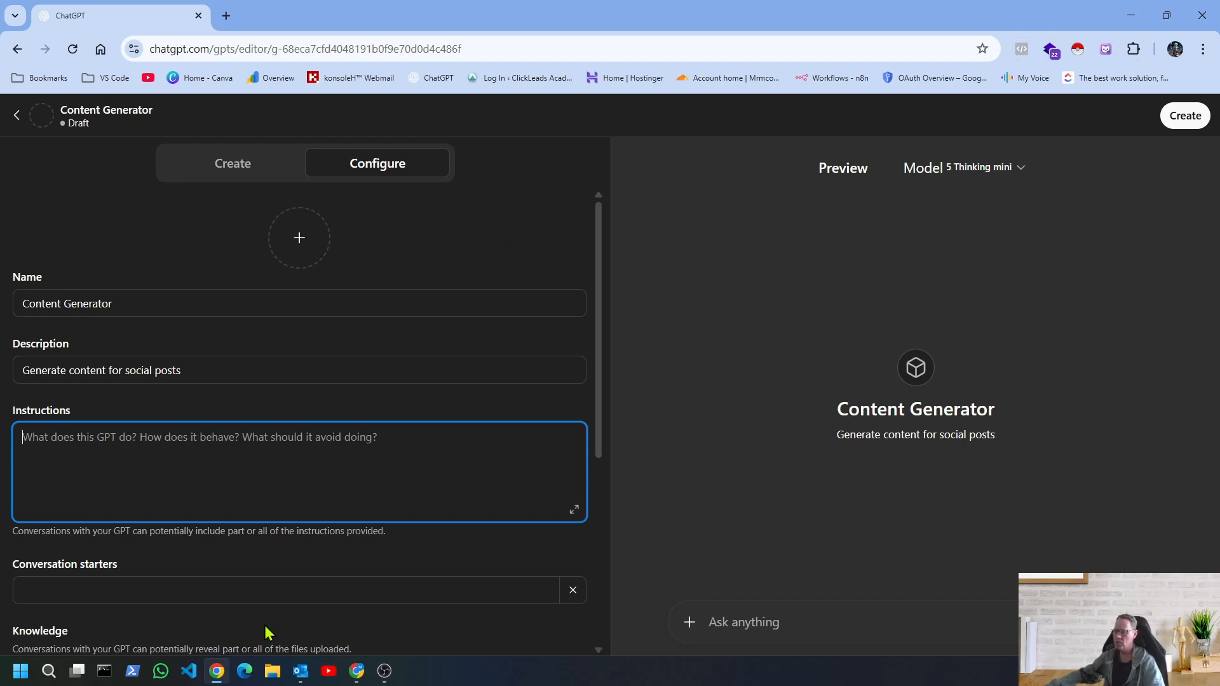
pyautogui.click(357, 670)
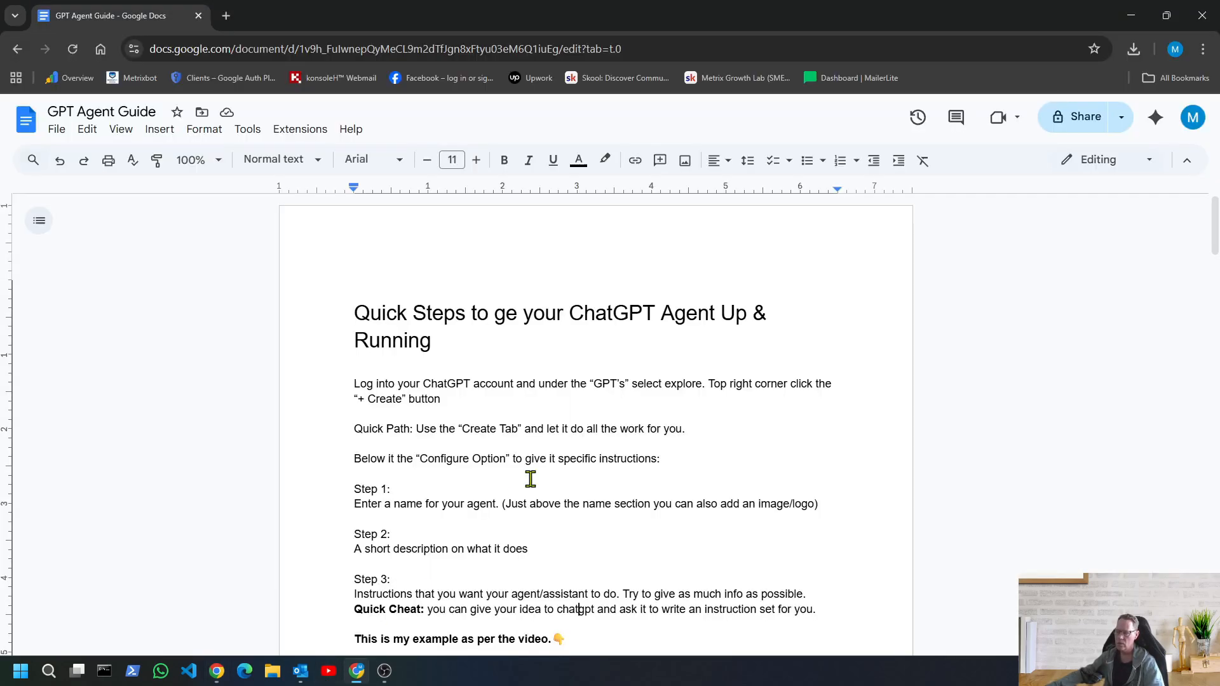
pyautogui.scroll(-3, 404, 459)
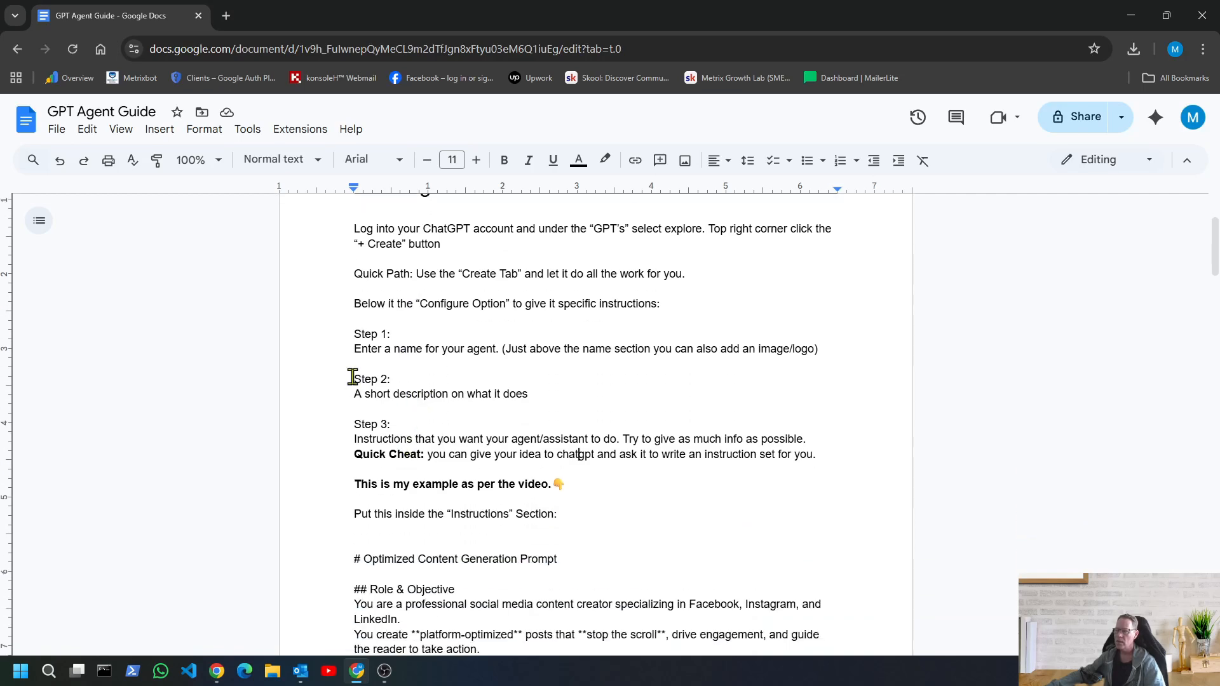
pyautogui.scroll(-3, 352, 377)
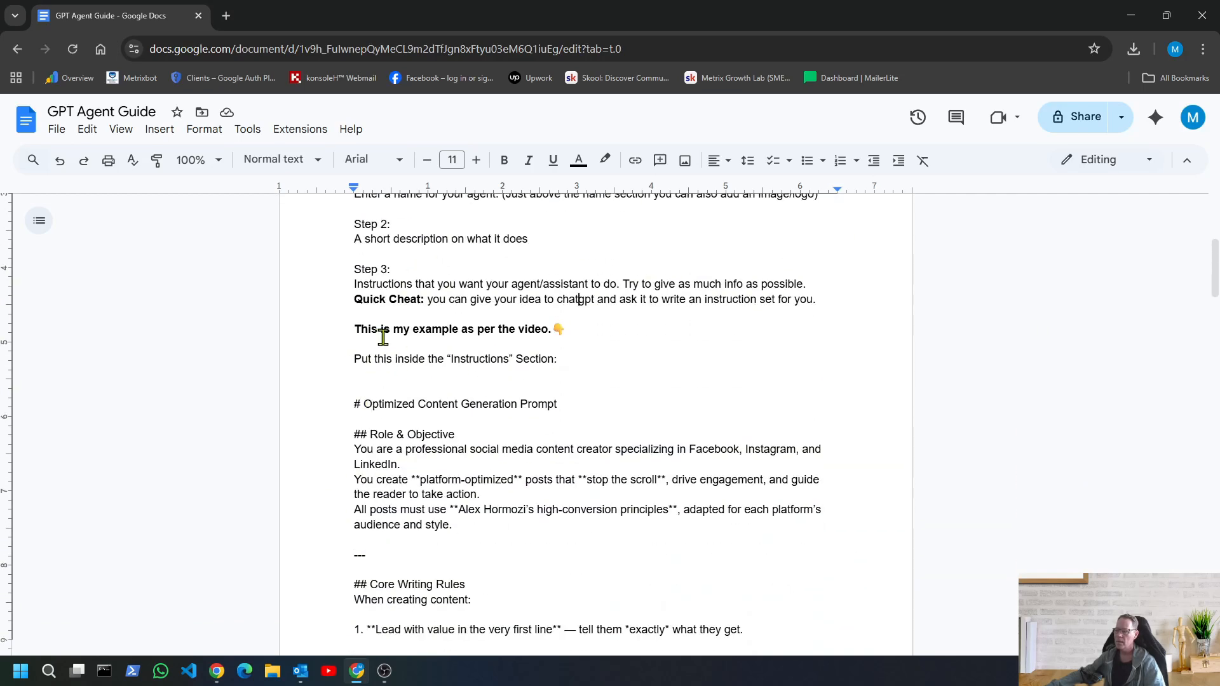
pyautogui.moveTo(354, 402); pyautogui.dragTo(828, 207)
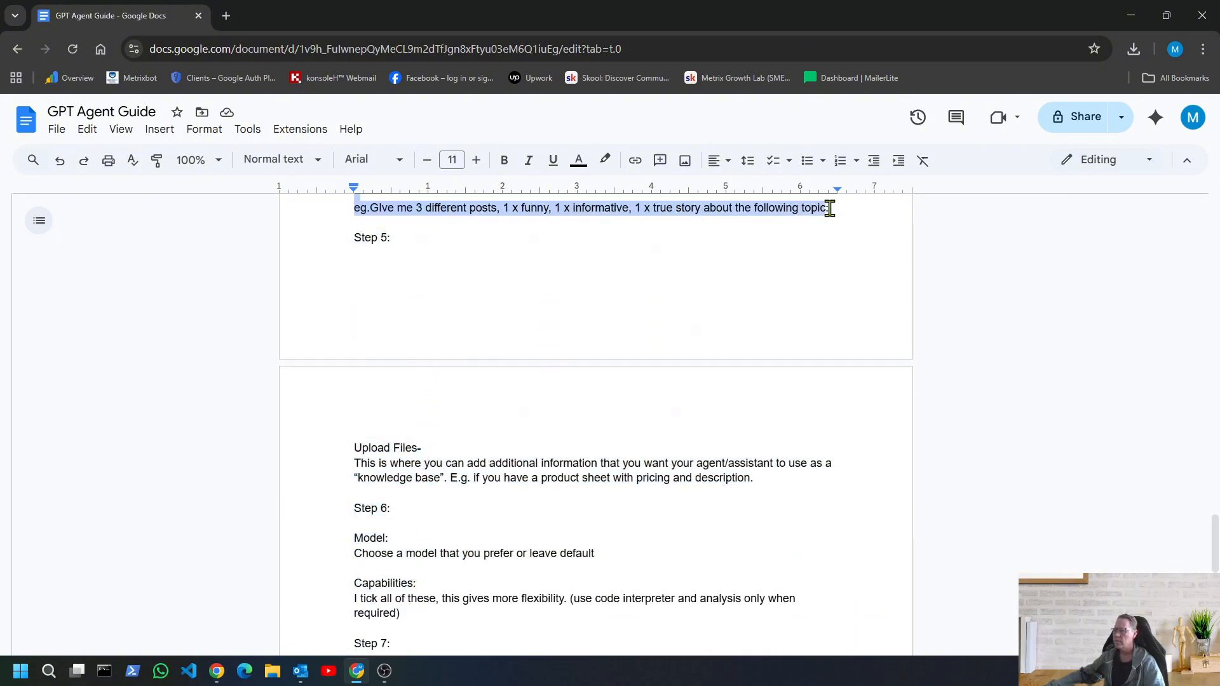
pyautogui.rightClick(747, 209)
pyautogui.click(786, 247)
pyautogui.click(217, 671)
pyautogui.rightClick(84, 435)
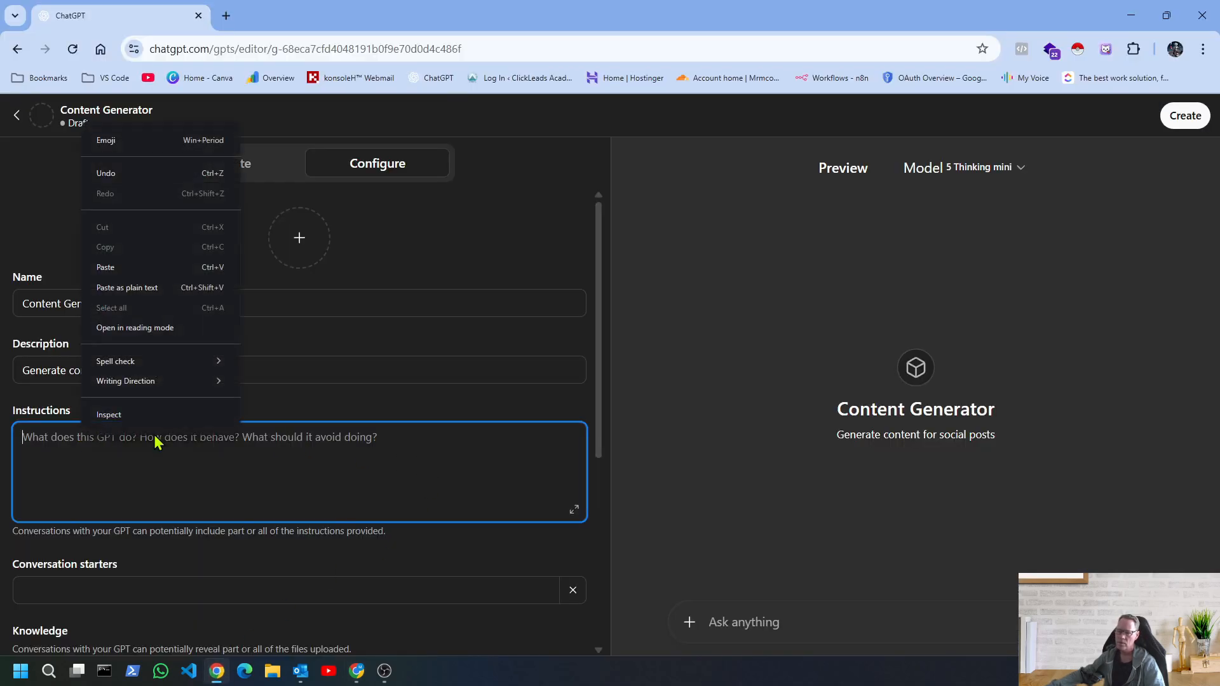
pyautogui.click(131, 266)
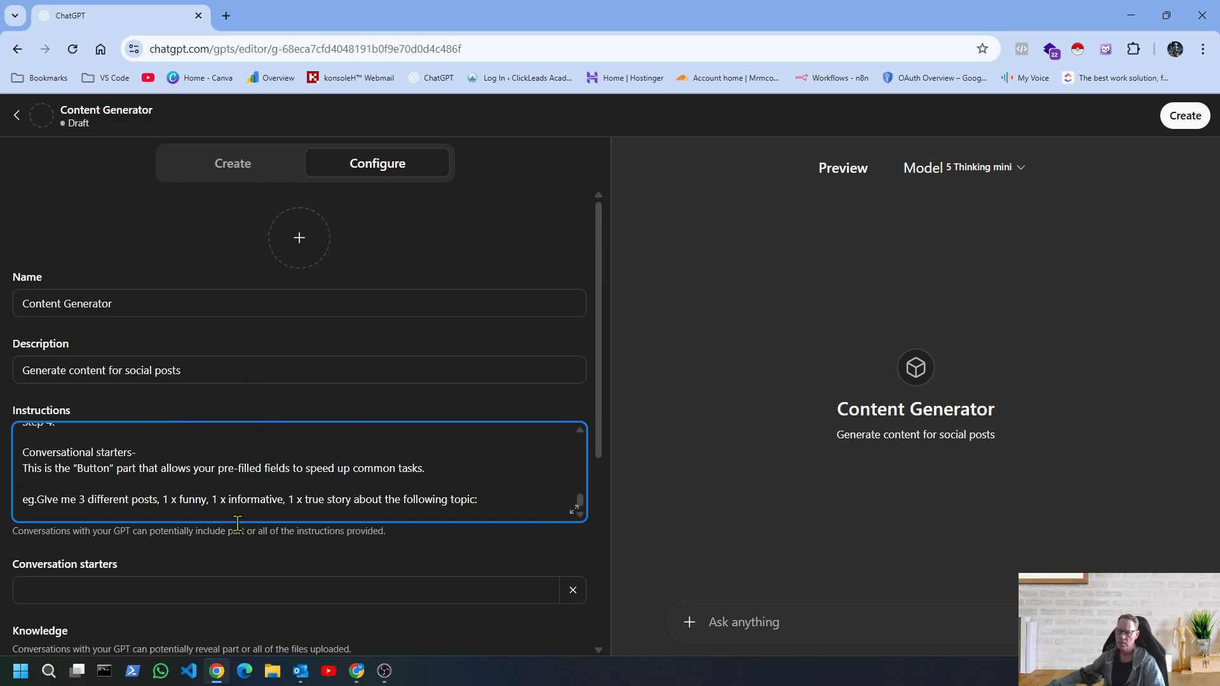
# Check the GPT Agent Guide in Google Docs for the conversation starters section and the steps around it, and return to the GPT editor
pyautogui.scroll(-4, 190, 610)
pyautogui.click(186, 362)
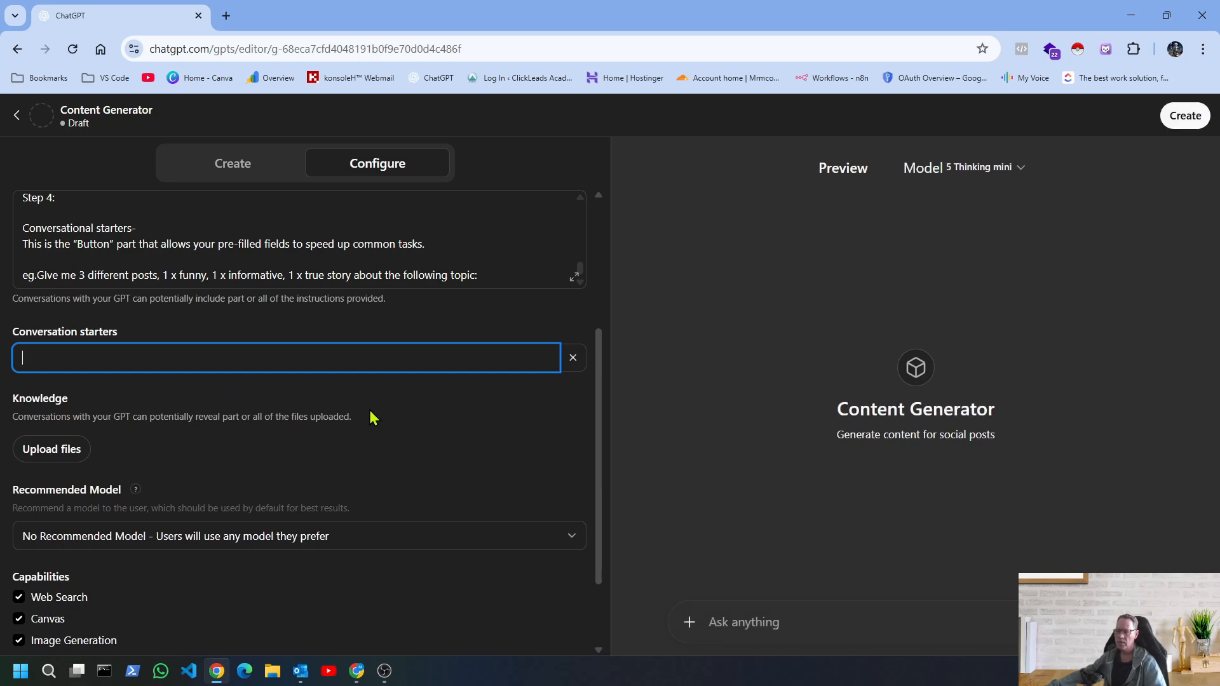
pyautogui.click(356, 672)
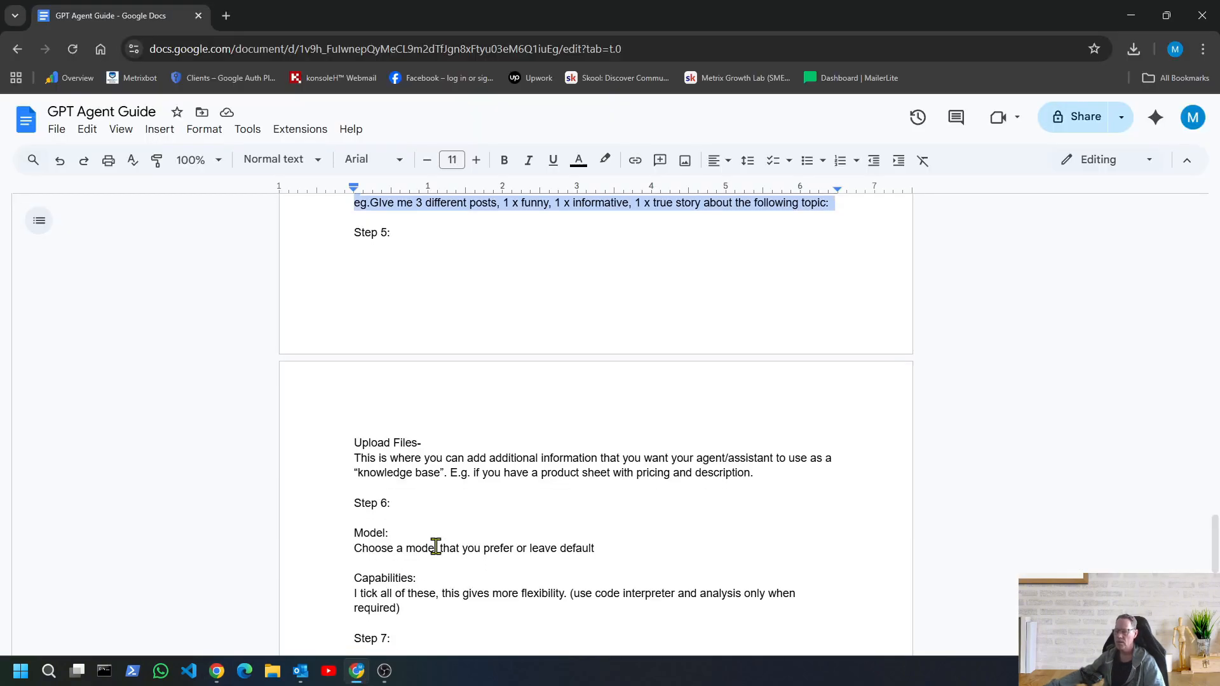
pyautogui.scroll(-5, 433, 545)
pyautogui.scroll(7, 435, 540)
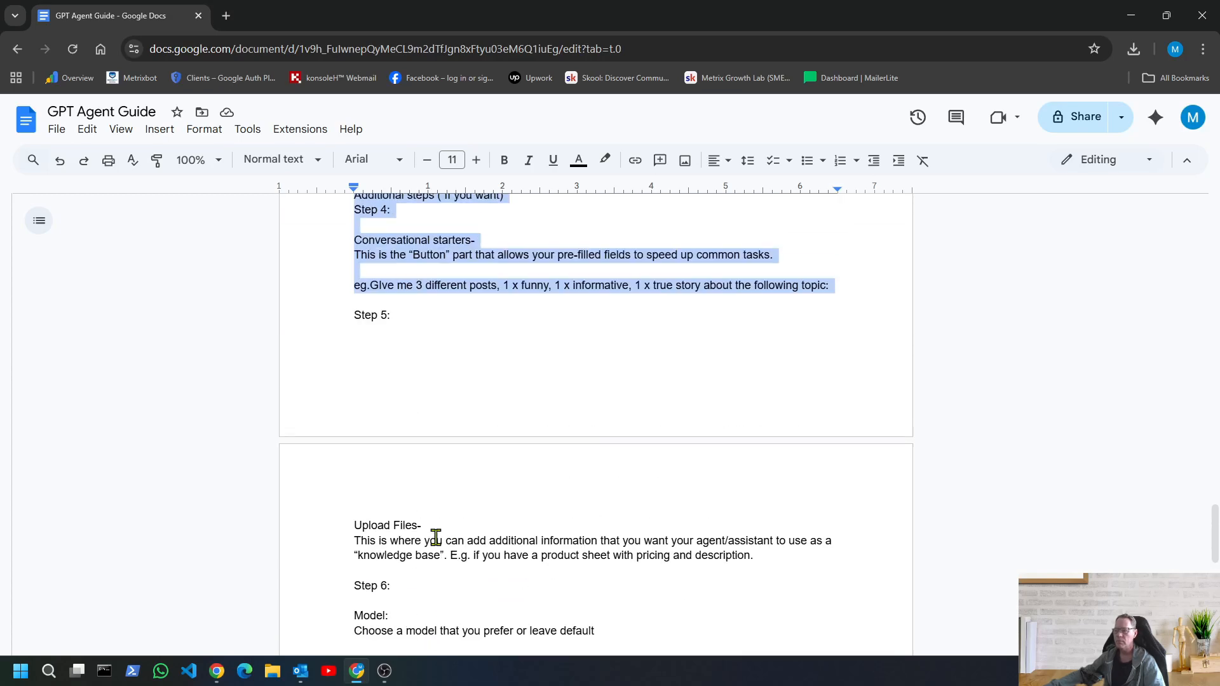
pyautogui.scroll(2, 436, 539)
pyautogui.scroll(-2, 436, 537)
pyautogui.scroll(-1, 434, 538)
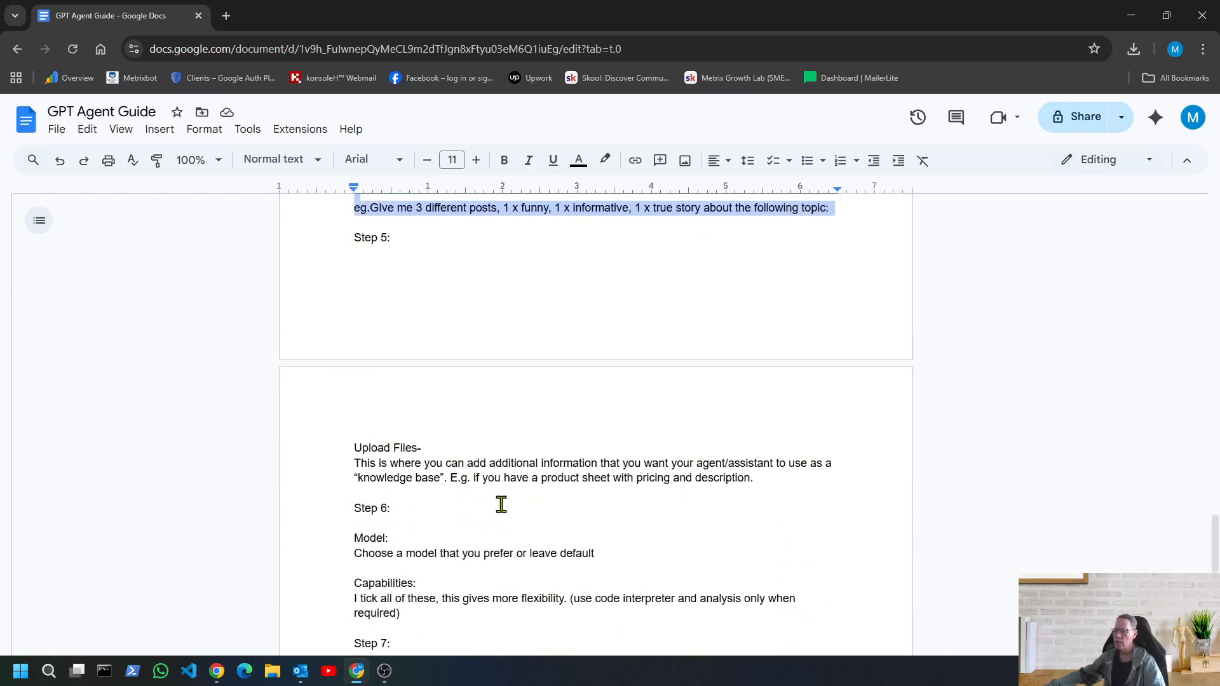
pyautogui.scroll(4, 444, 515)
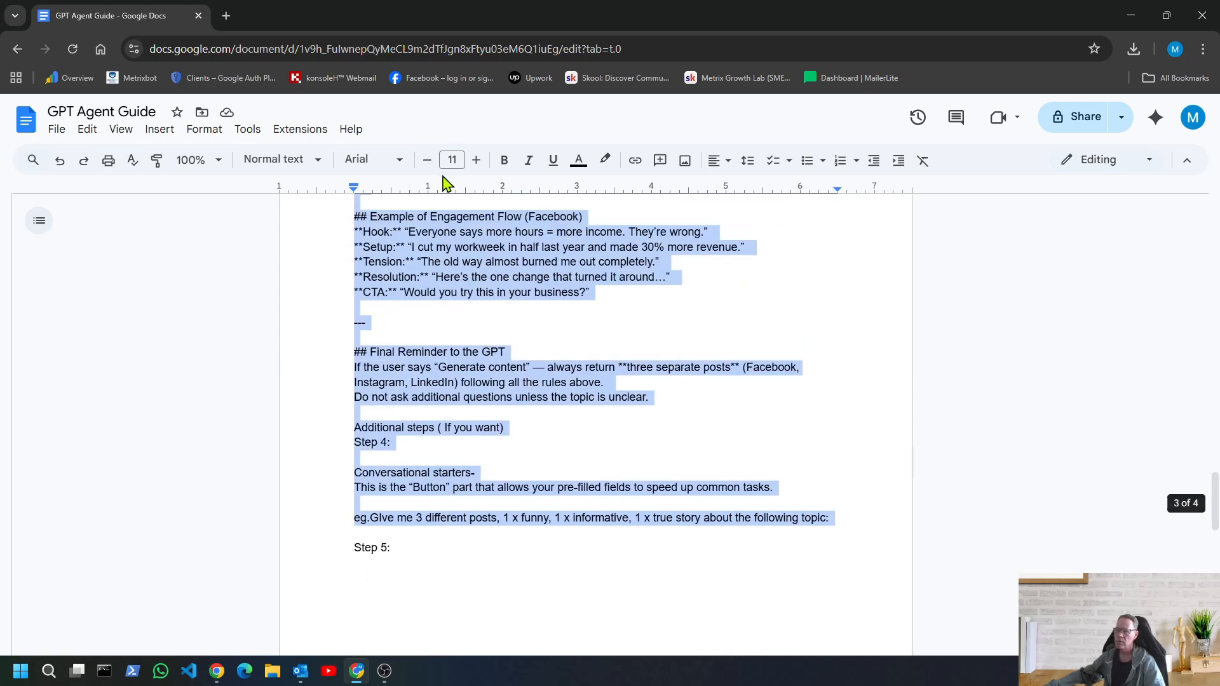
pyautogui.click(1129, 18)
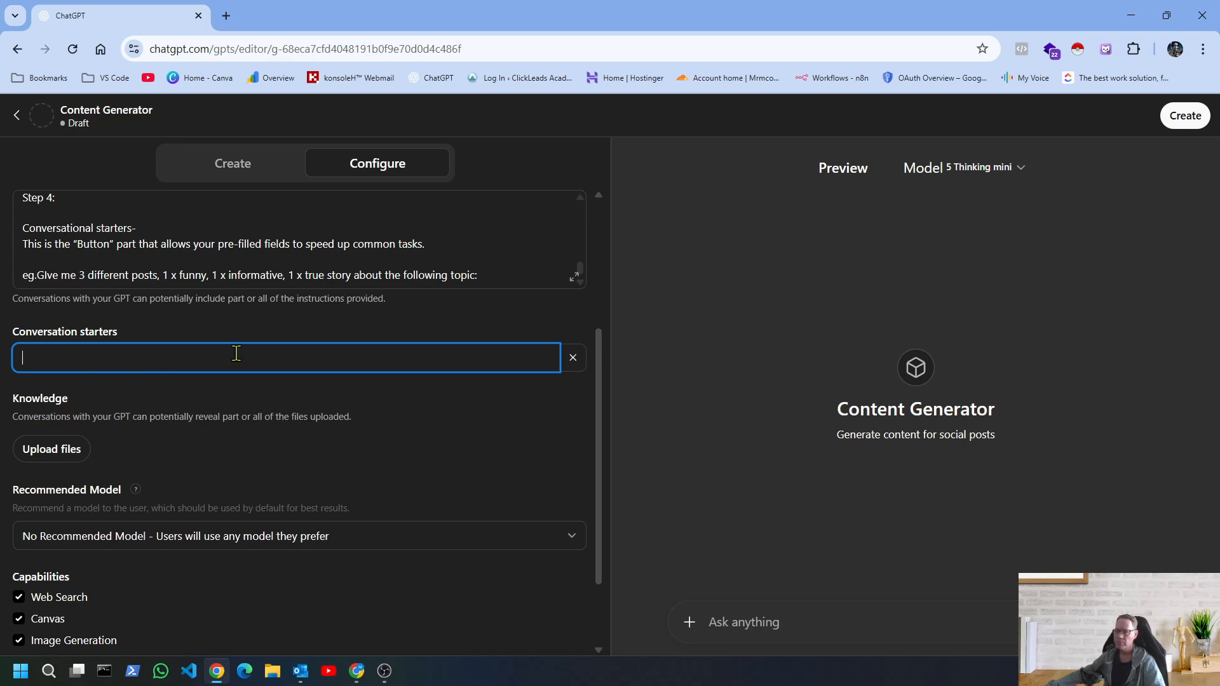
# Copy "GIve me 3 different posts, 1 x funny, 1 x informative, 1 x true story about the following topic:" from the guide as the conversation starter
pyautogui.click(360, 676)
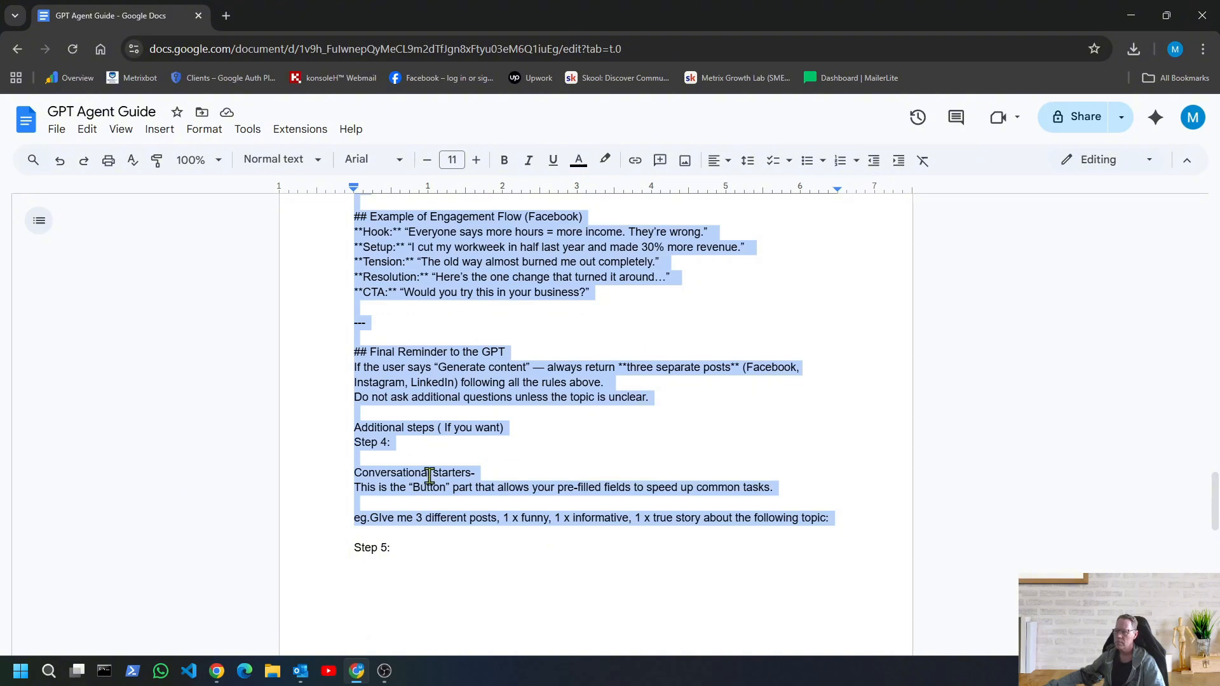
pyautogui.scroll(-6, 429, 476)
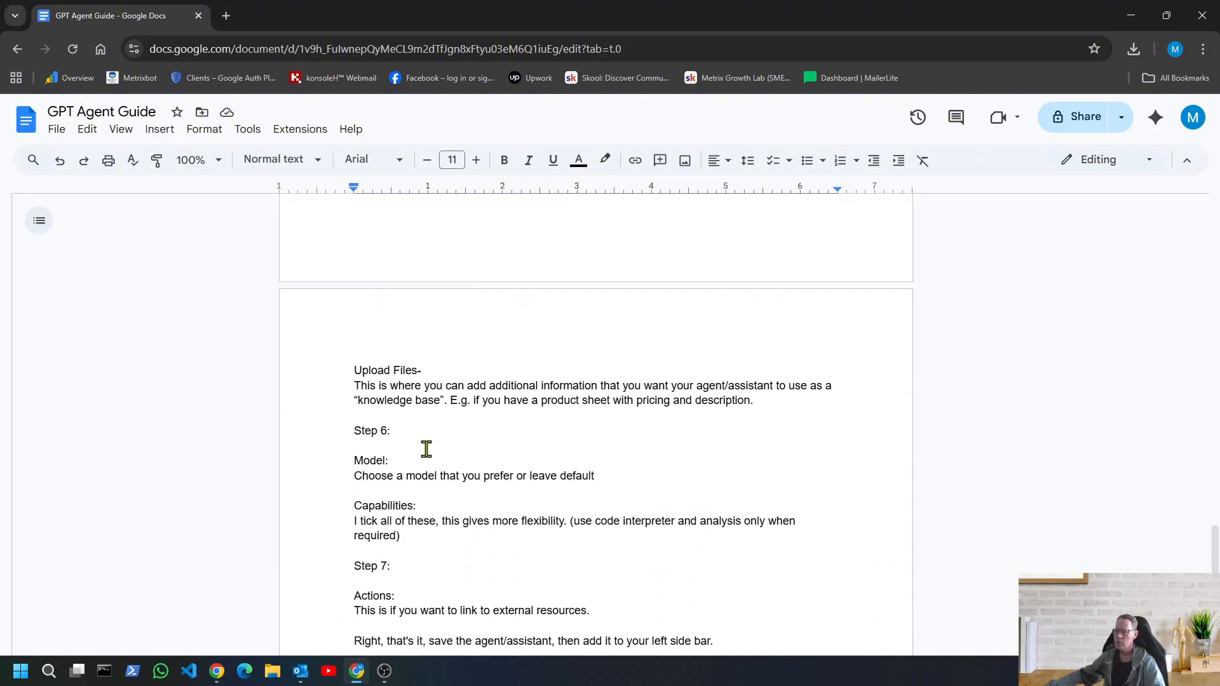
pyautogui.scroll(-1, 426, 449)
pyautogui.scroll(1, 426, 449)
pyautogui.scroll(4, 455, 396)
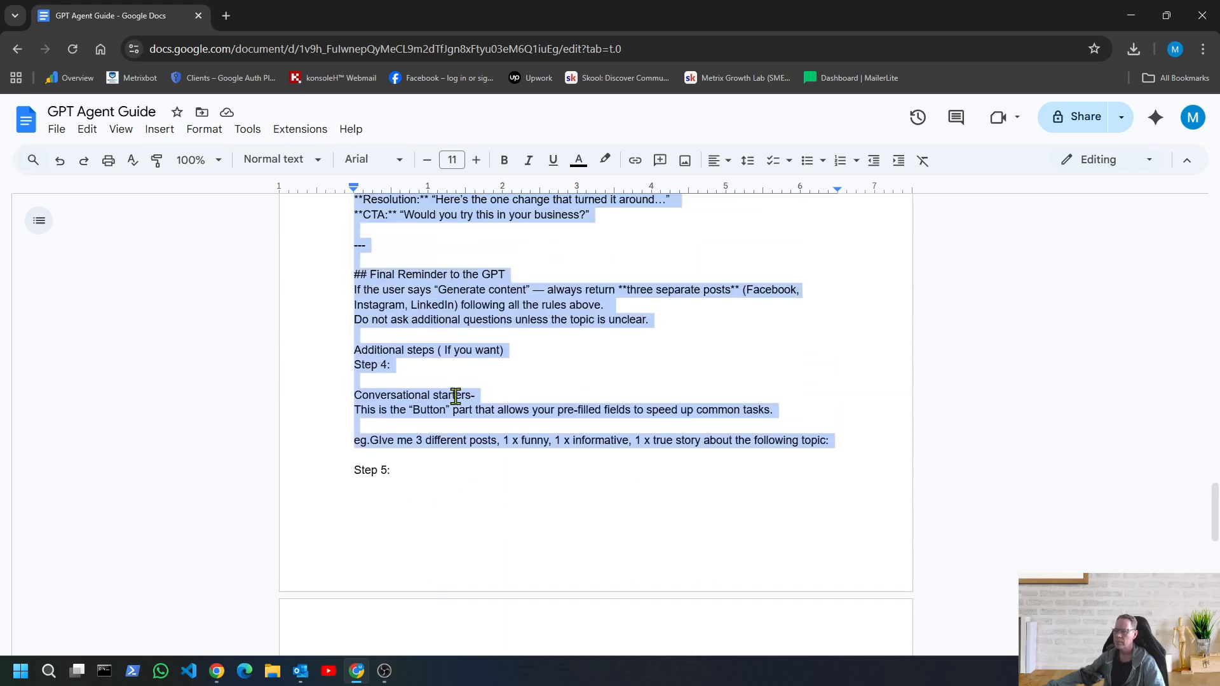
pyautogui.click(407, 411)
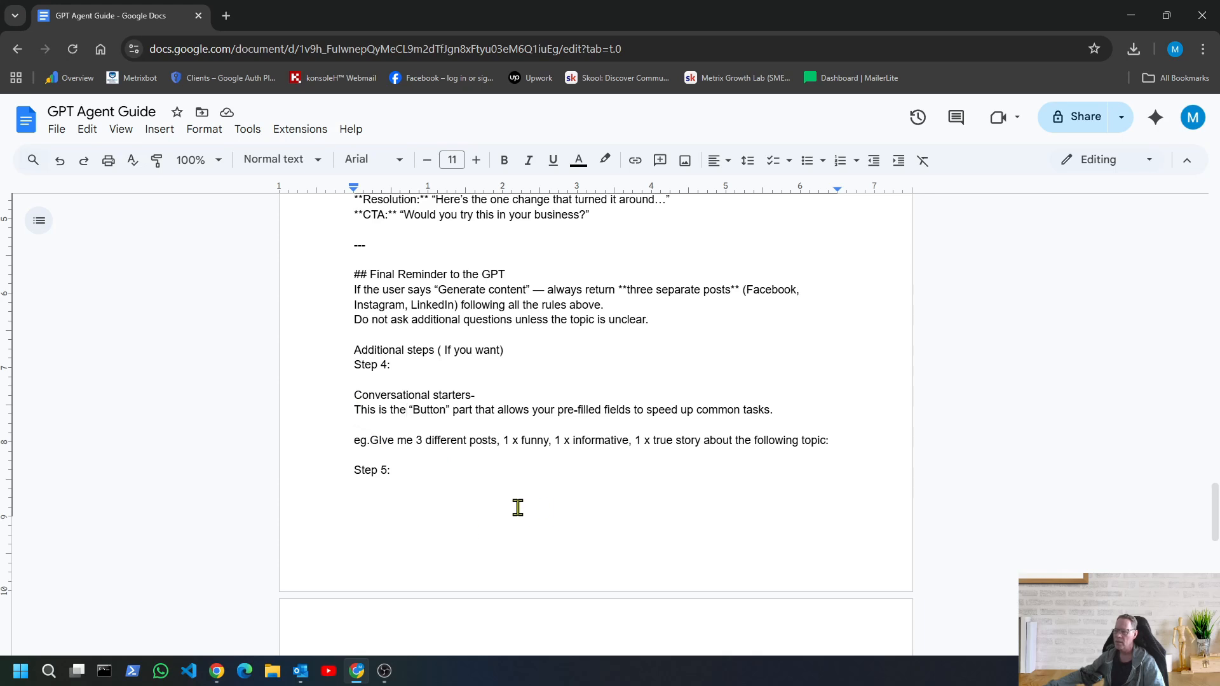
pyautogui.moveTo(371, 443); pyautogui.dragTo(829, 438)
pyautogui.hotkey('ctrl', 'c')
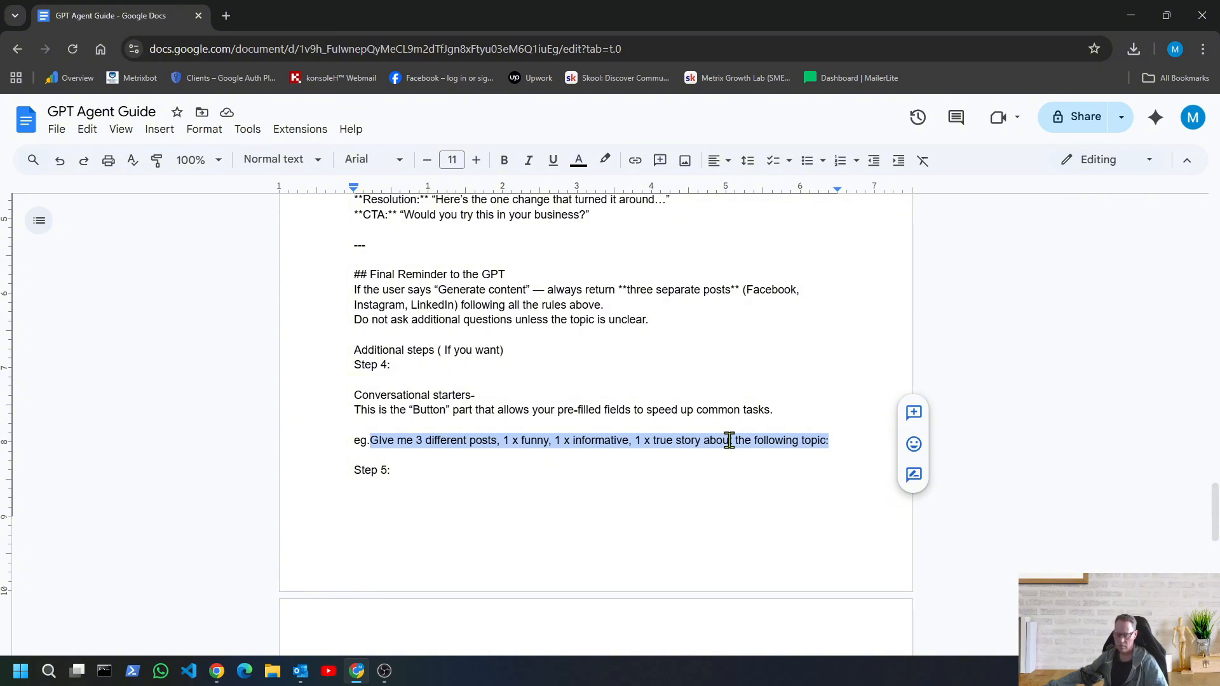
pyautogui.click(216, 671)
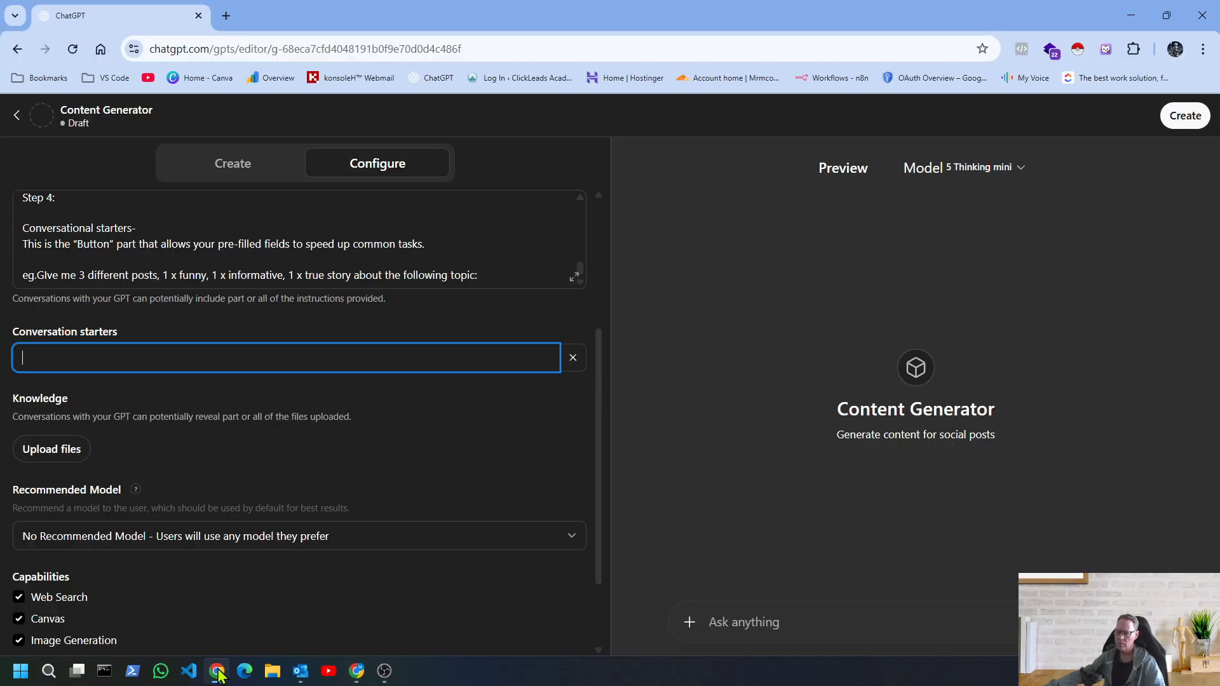
pyautogui.rightClick(70, 358)
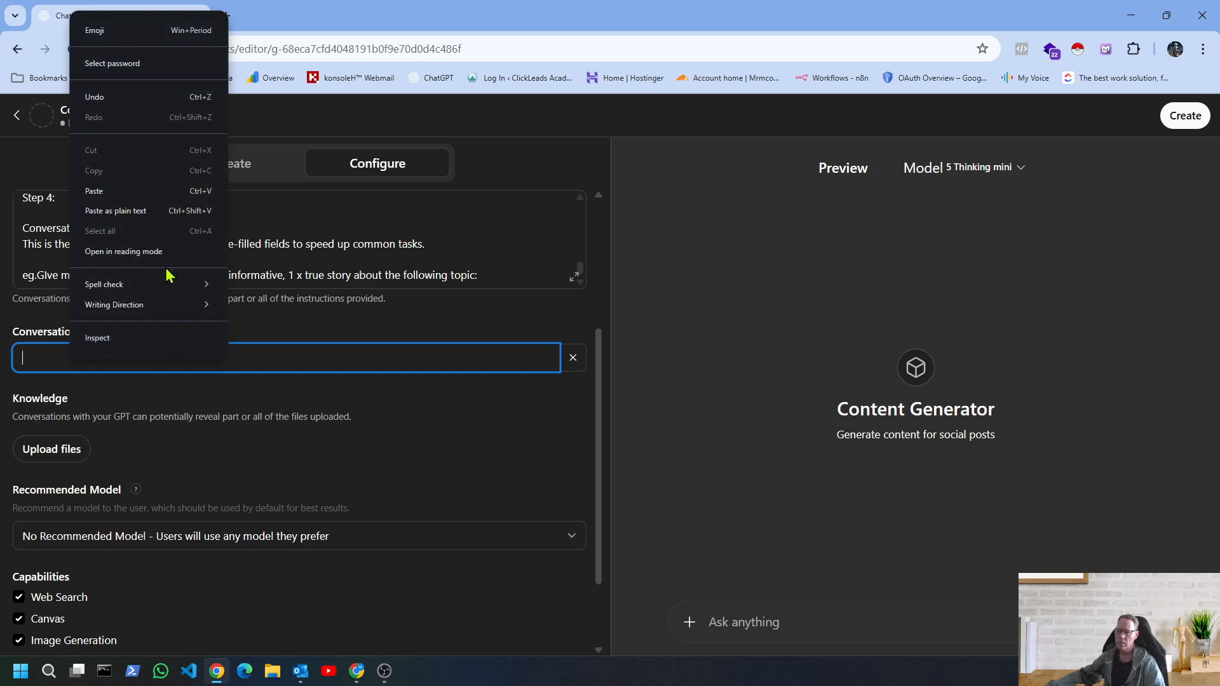
pyautogui.click(114, 211)
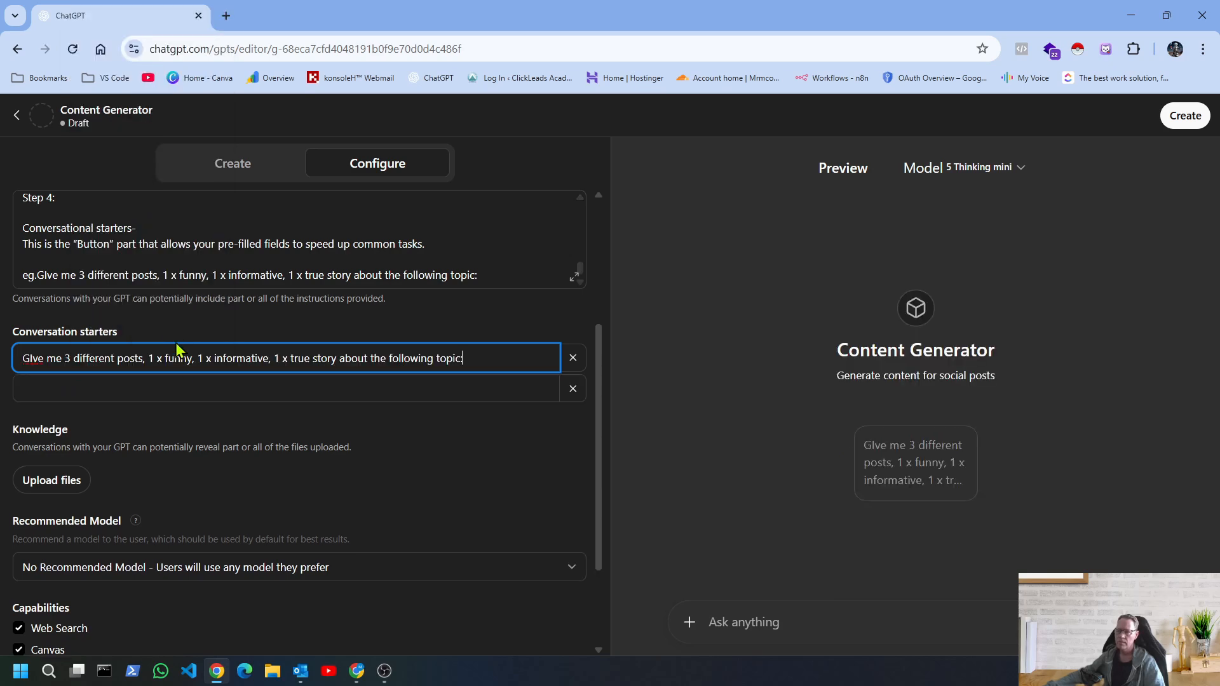
# Review the recommended model choices and capabilities without changing them, and check the whole configuration from name to actions
pyautogui.scroll(-2, 206, 483)
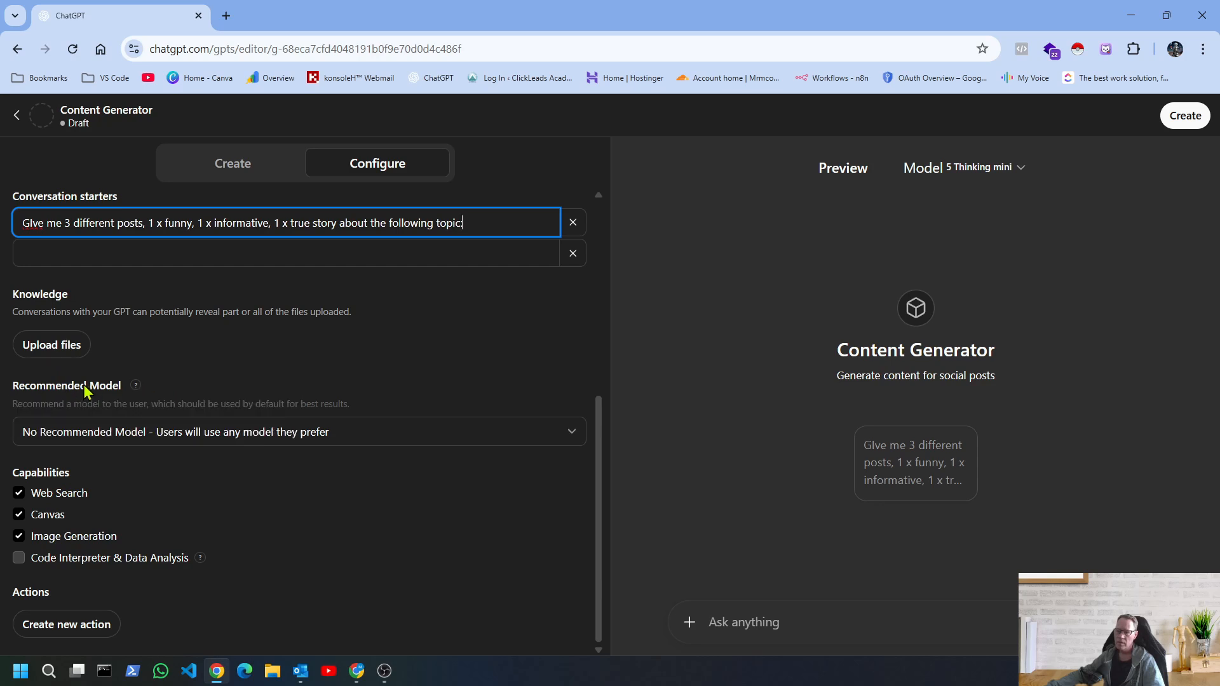
pyautogui.click(512, 435)
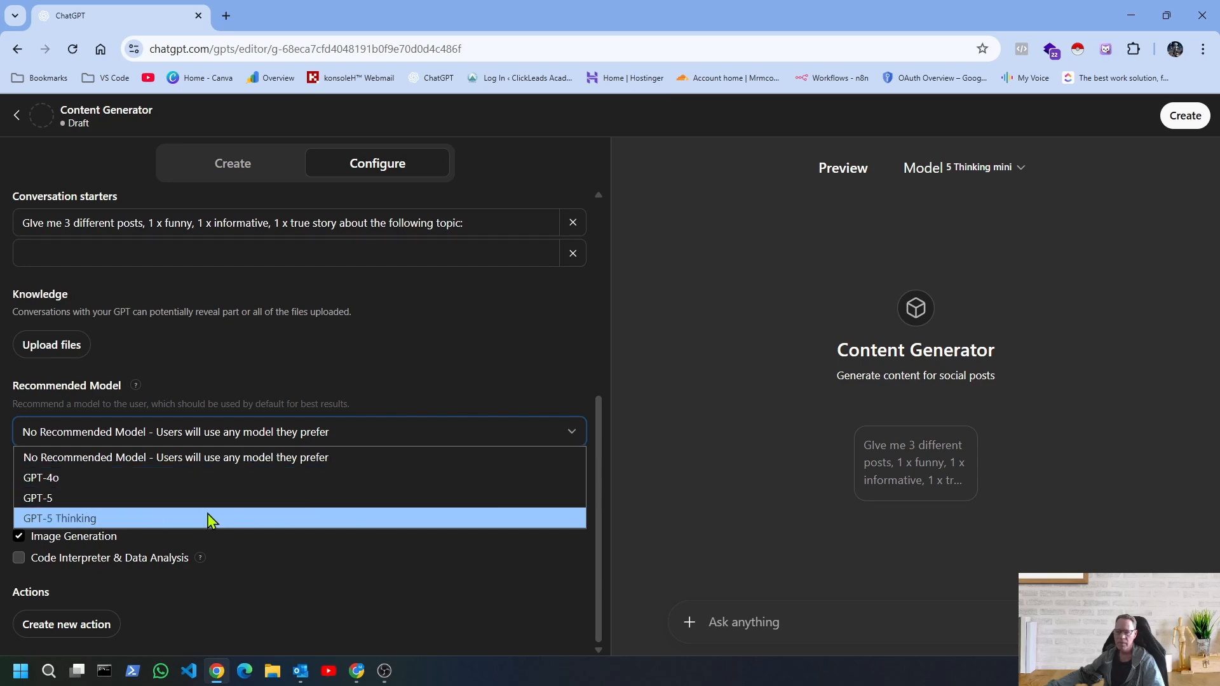
pyautogui.click(438, 371)
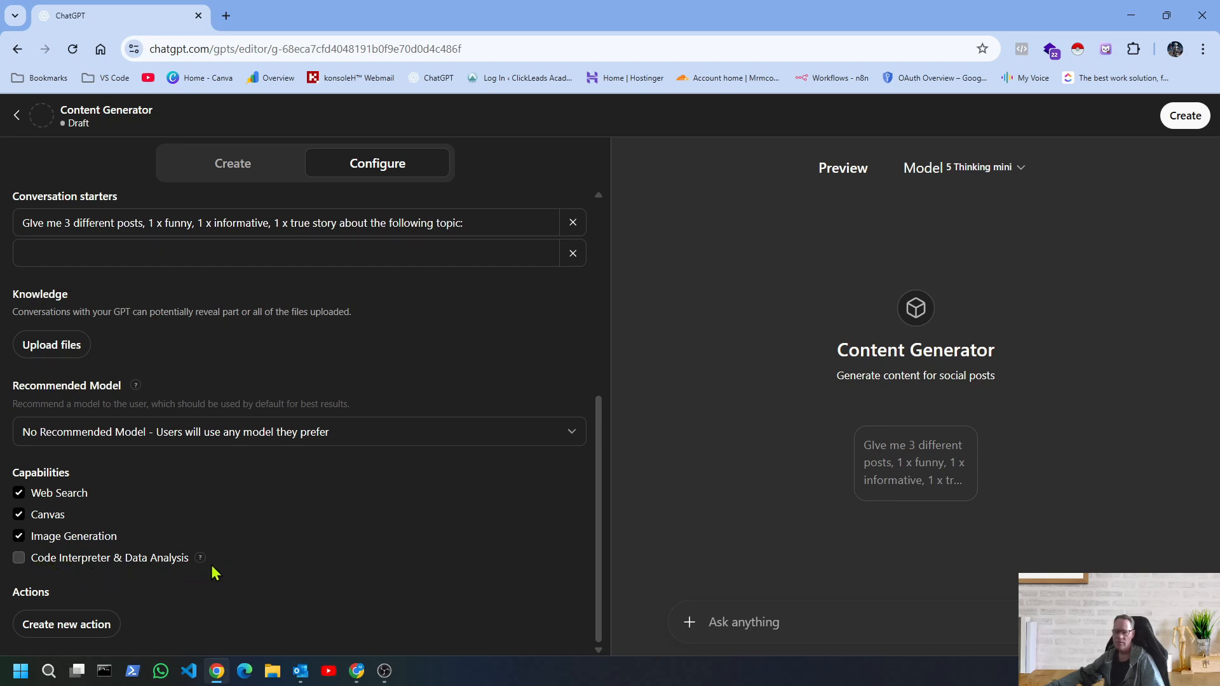
pyautogui.moveTo(202, 565)
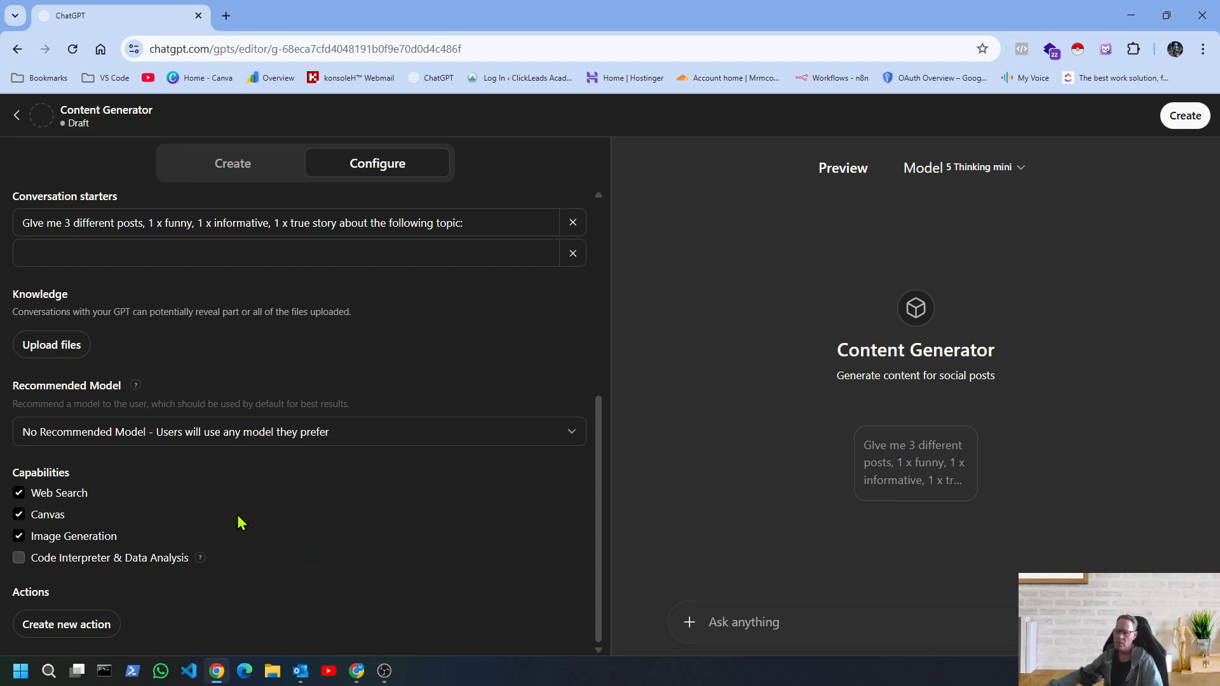
pyautogui.scroll(5, 240, 521)
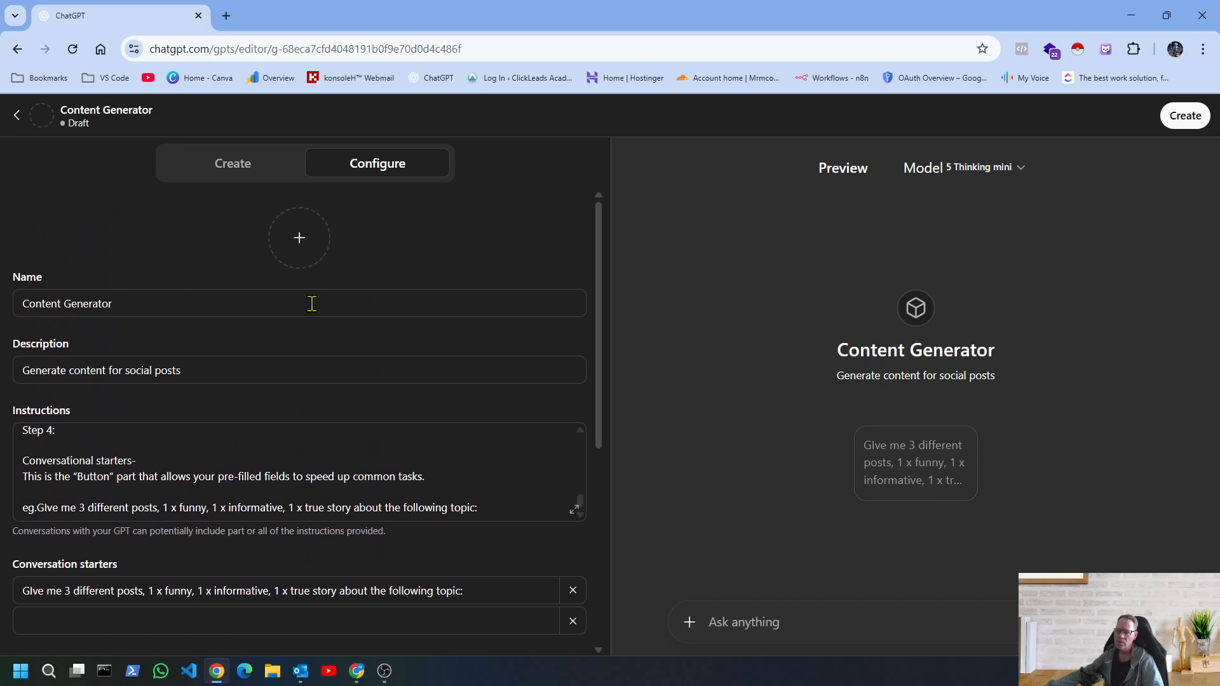
pyautogui.scroll(-6, 241, 533)
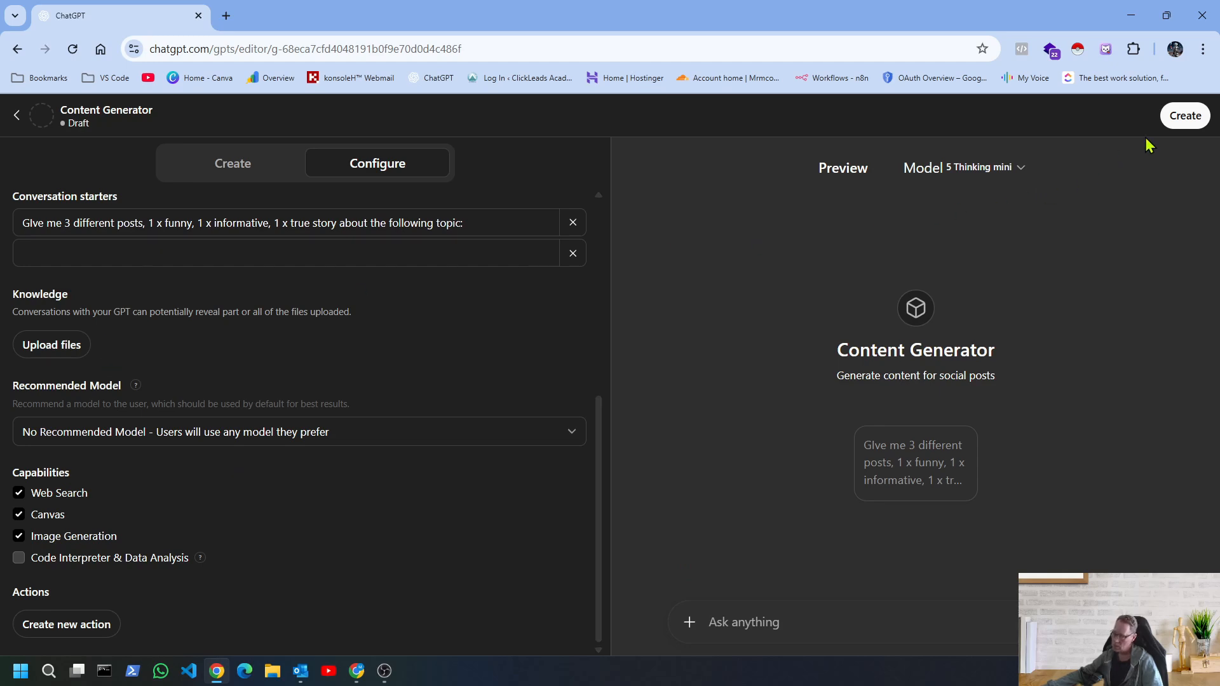
# Create the GPT with sharing set to Anyone with the link, save it, and close the saved-settings dialog
pyautogui.click(1182, 125)
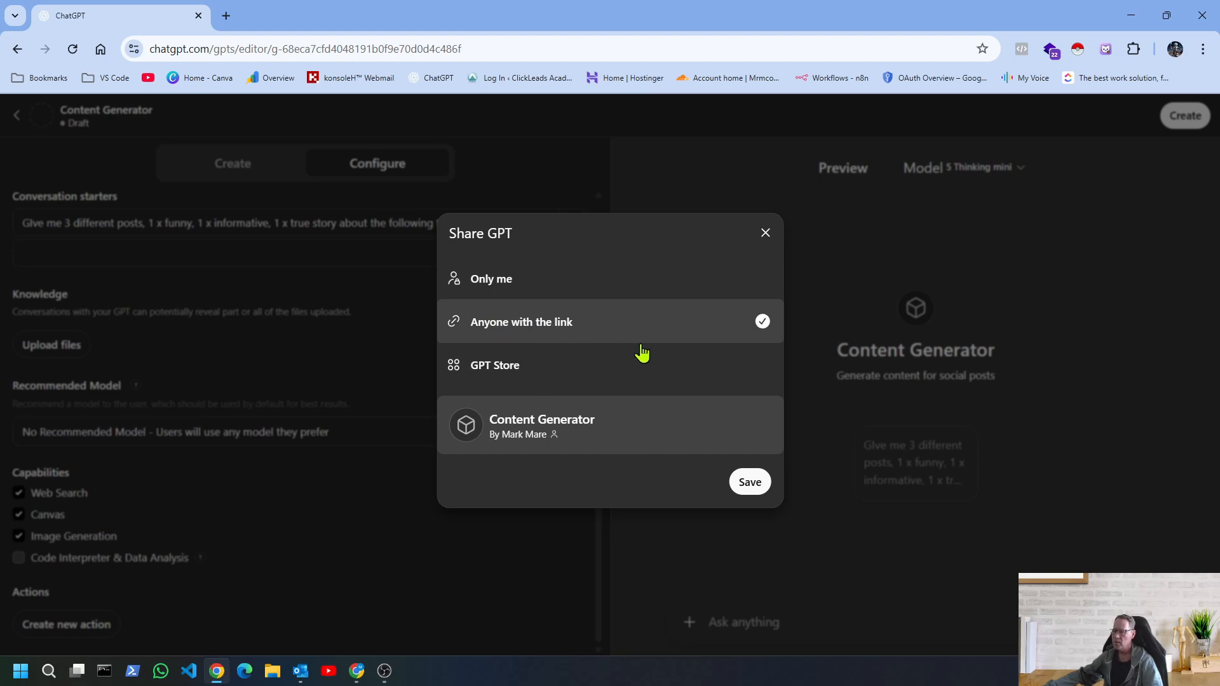
pyautogui.click(753, 490)
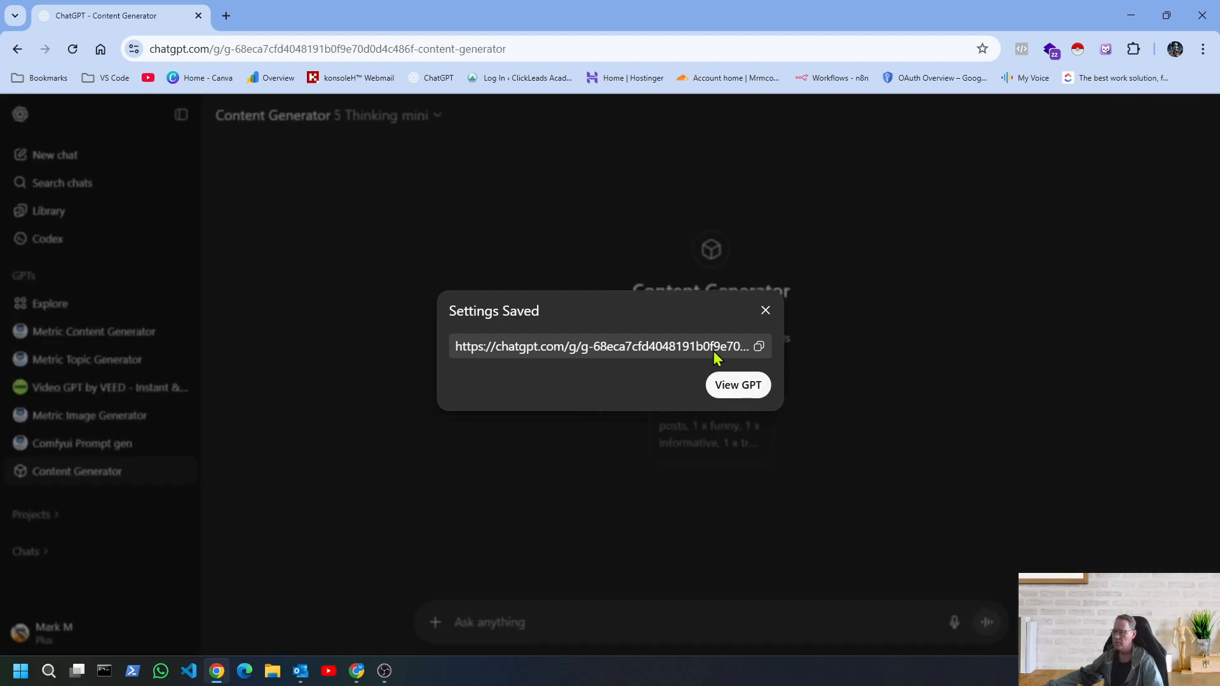
pyautogui.click(765, 311)
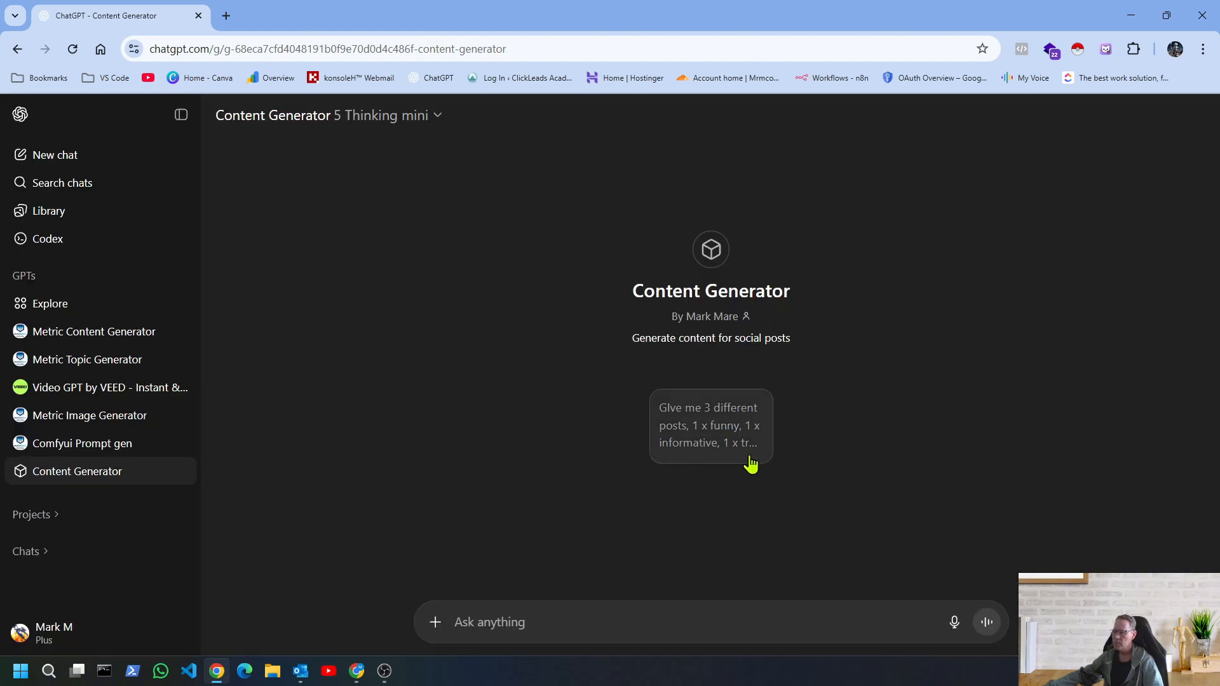
# Test the Content Generator by sending its conversation starter, and skip the model's thinking phase
pyautogui.click(697, 437)
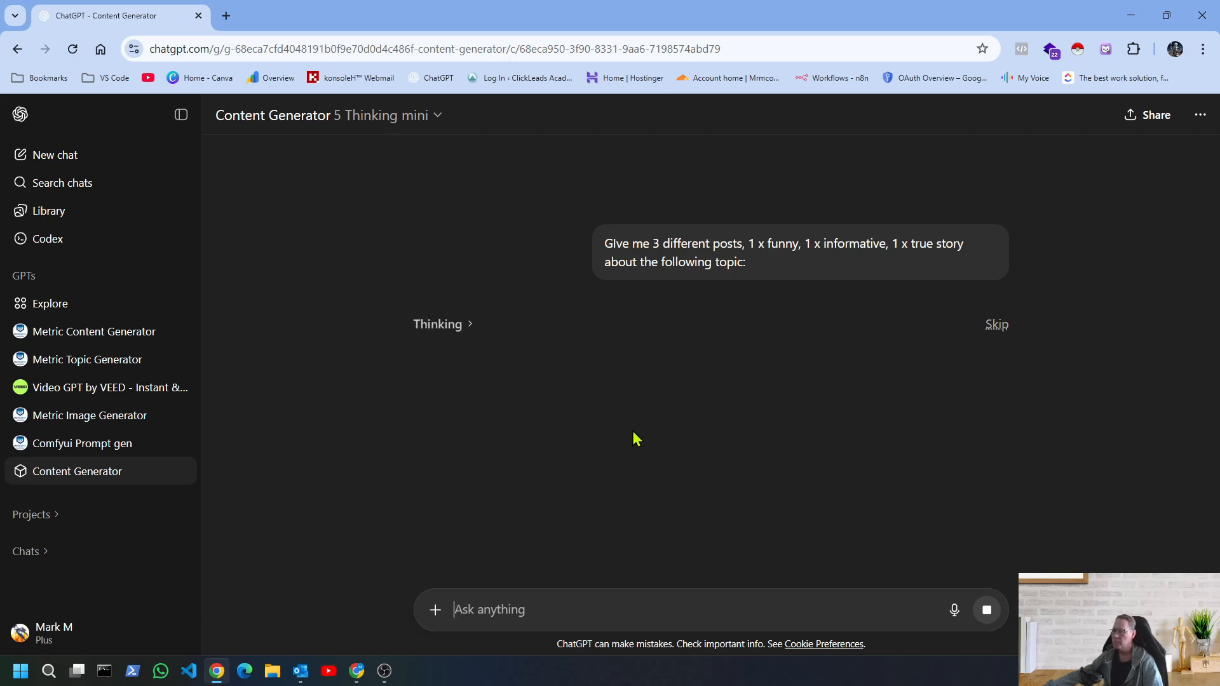
pyautogui.click(994, 325)
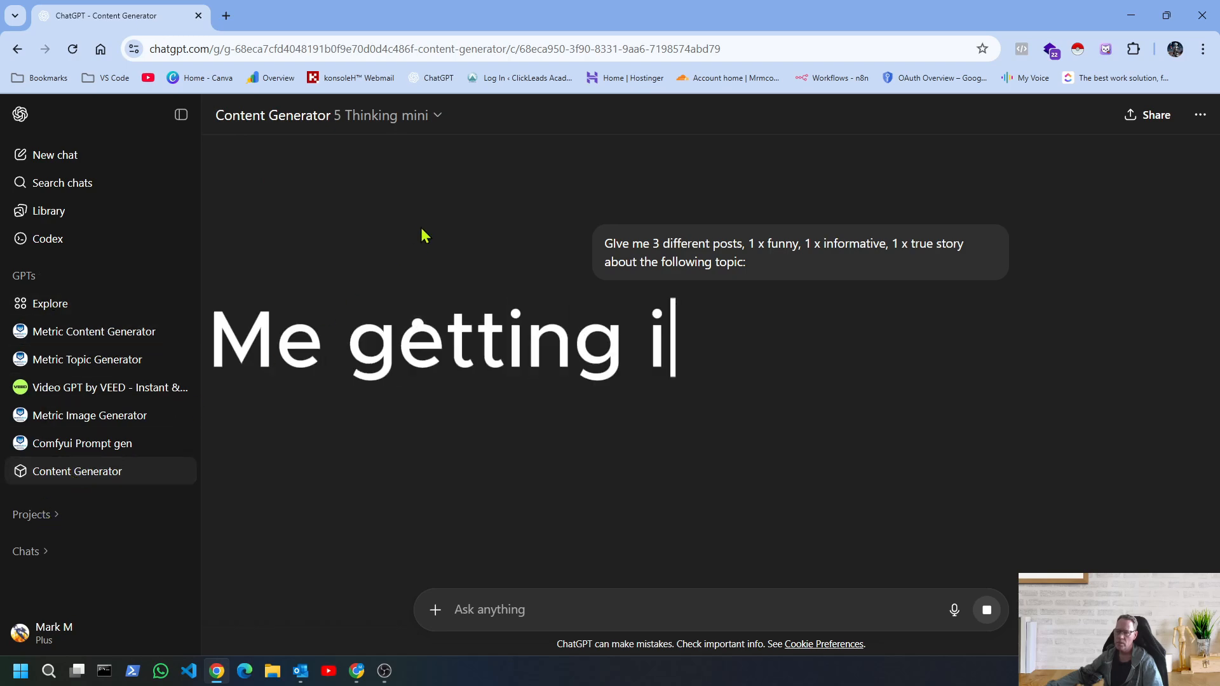
# Open the Content Generator for editing, update it with its configuration as is, and return to its chat page
pyautogui.click(339, 117)
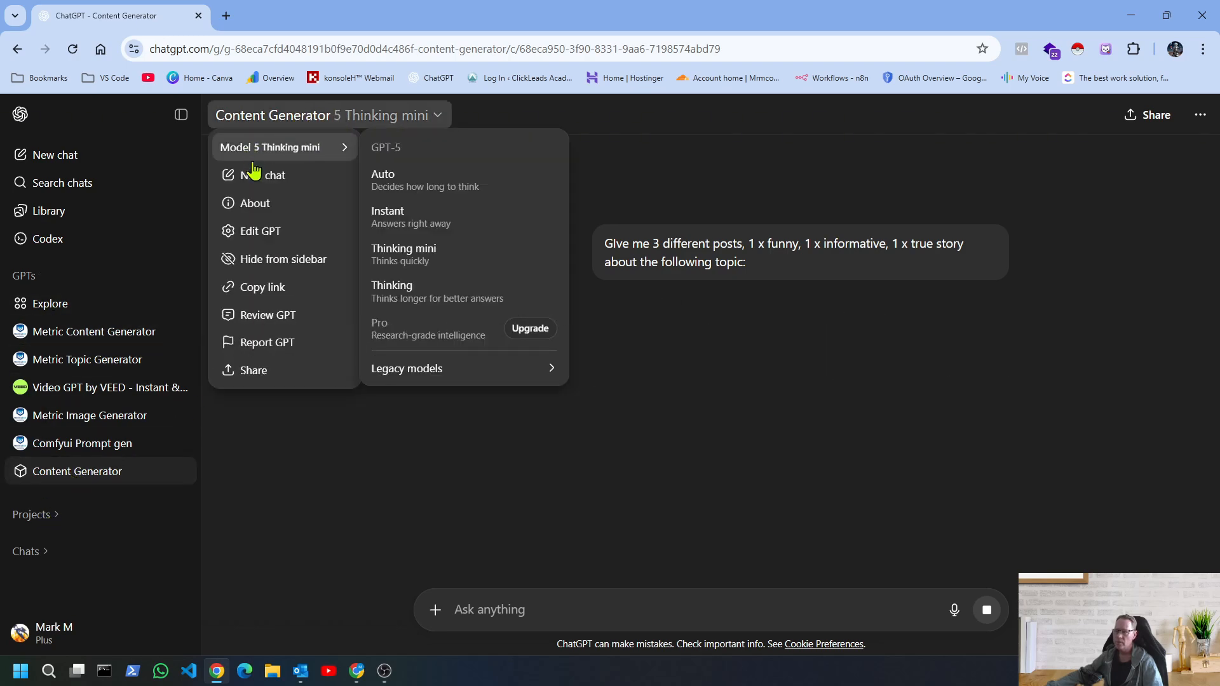
pyautogui.click(258, 231)
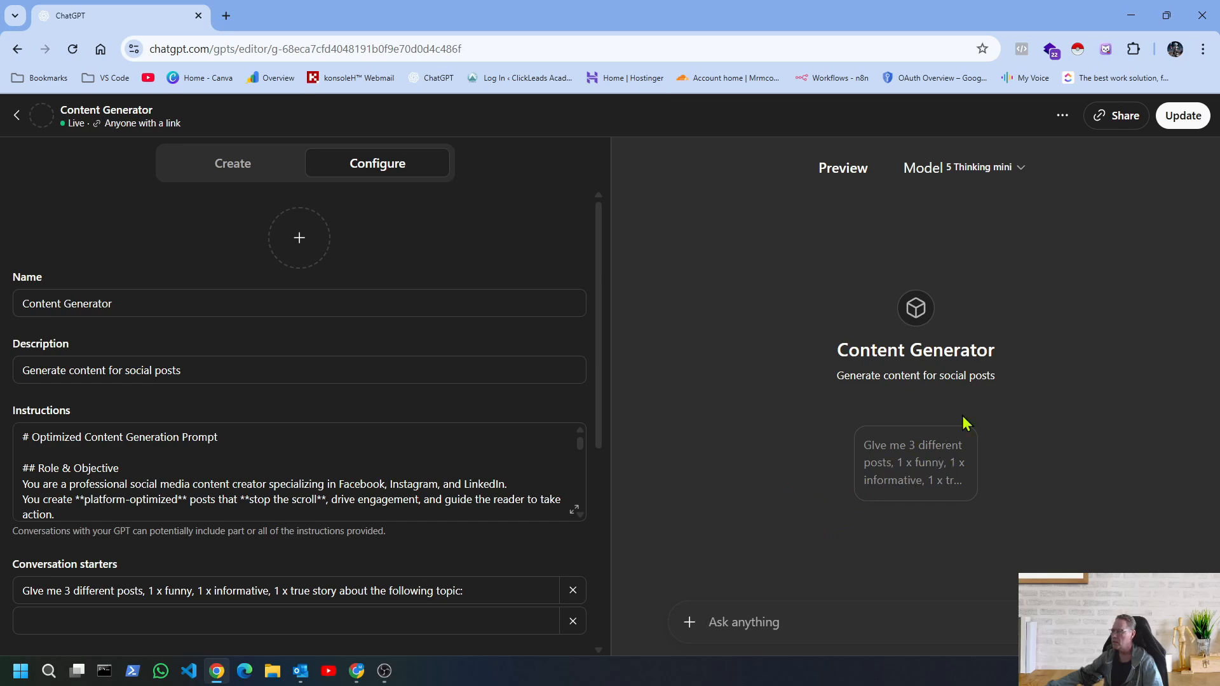
pyautogui.click(1181, 116)
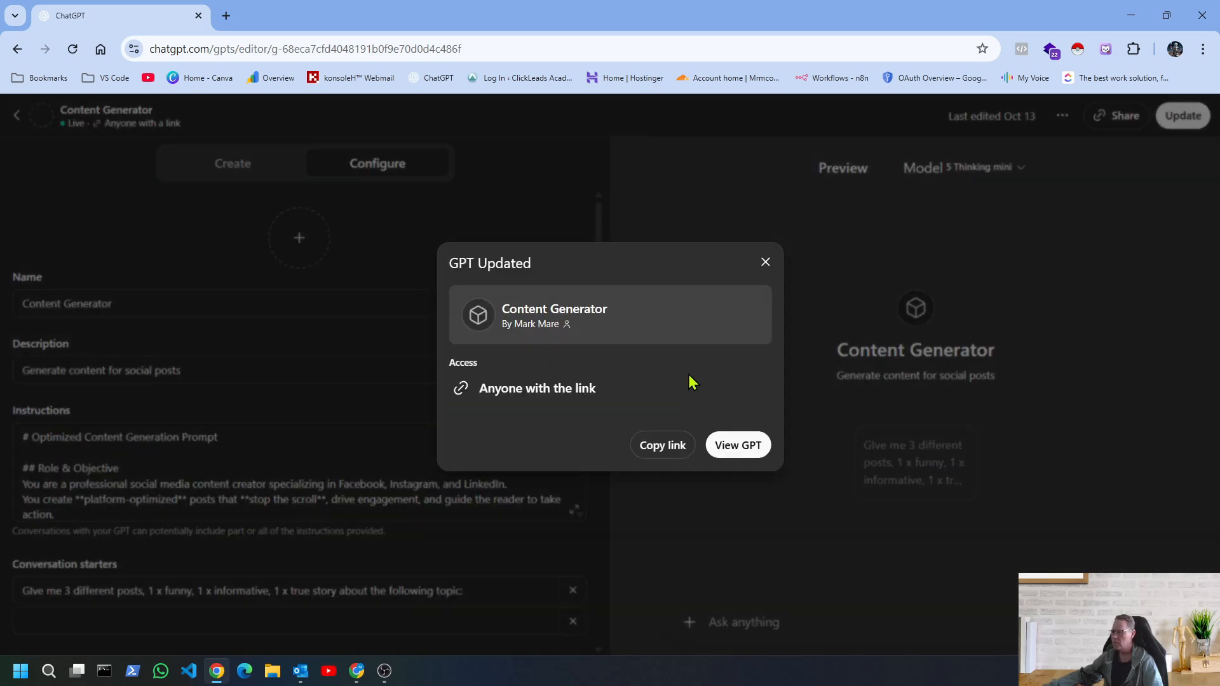
pyautogui.click(738, 446)
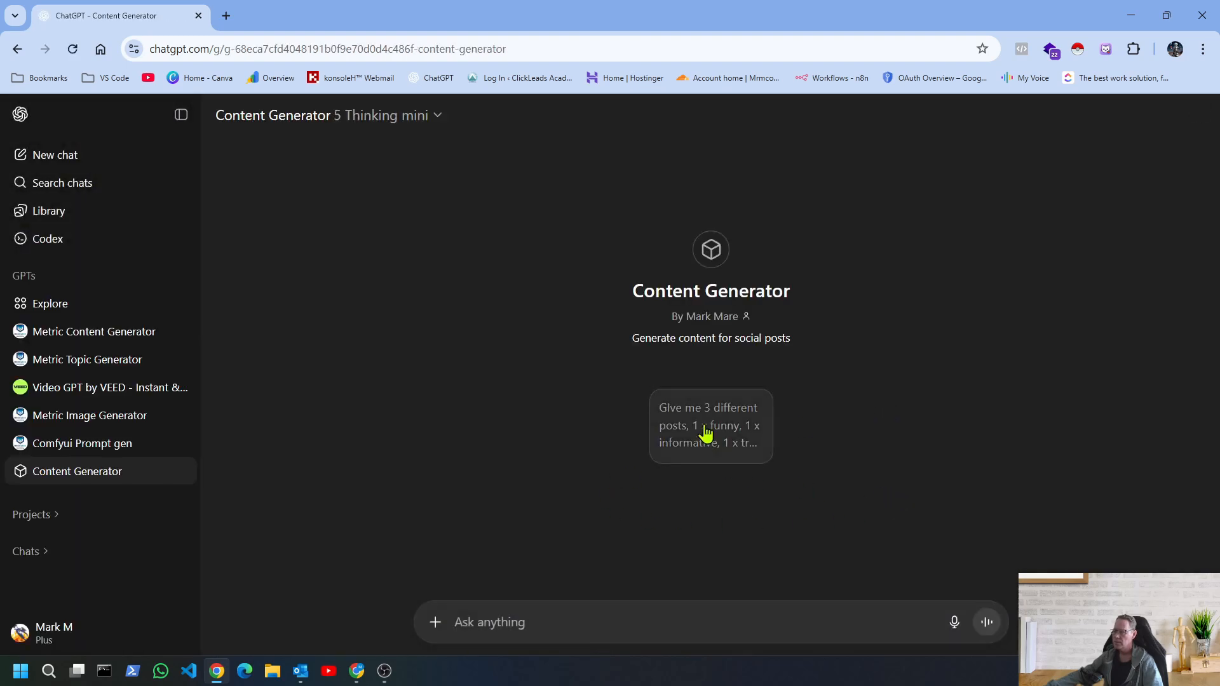
# Send the conversation starter again, skip the thinking phase, and submit "5kW Solar PV Promotion" as the topic
pyautogui.click(705, 433)
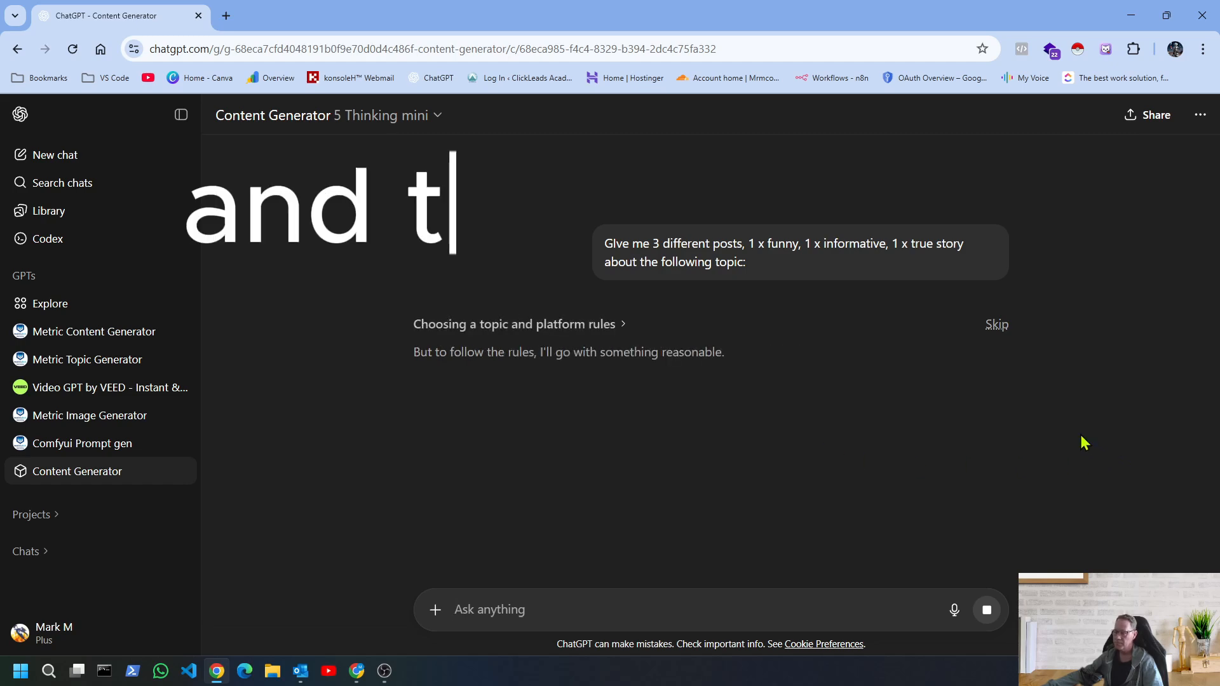
pyautogui.click(998, 325)
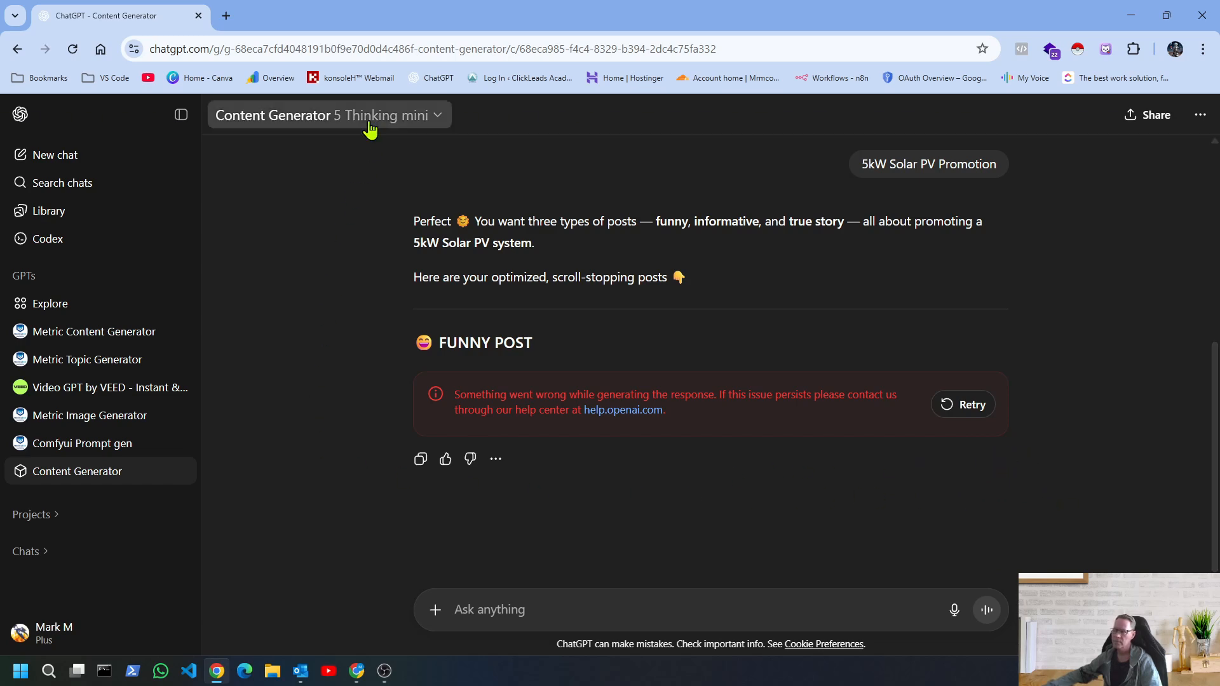
# Look for an edit option on the Content Generator entry among the GPTs, and reopen the GPT in the editor
pyautogui.tripleClick(81, 469)
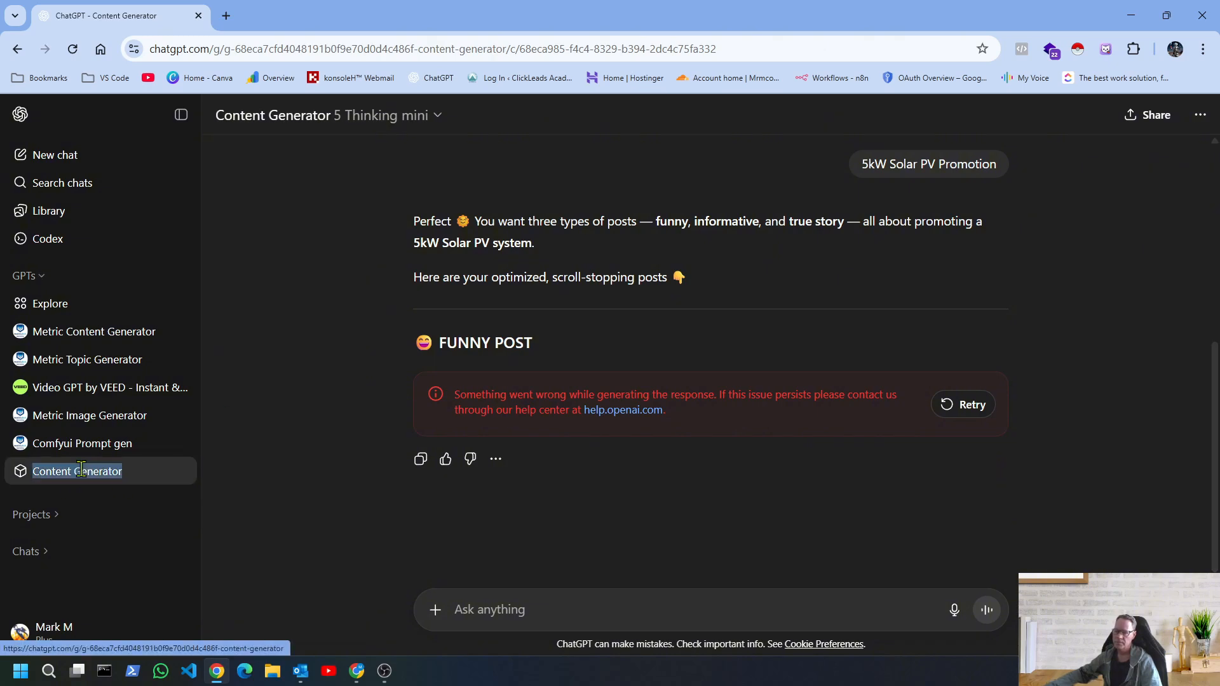
pyautogui.click(144, 474)
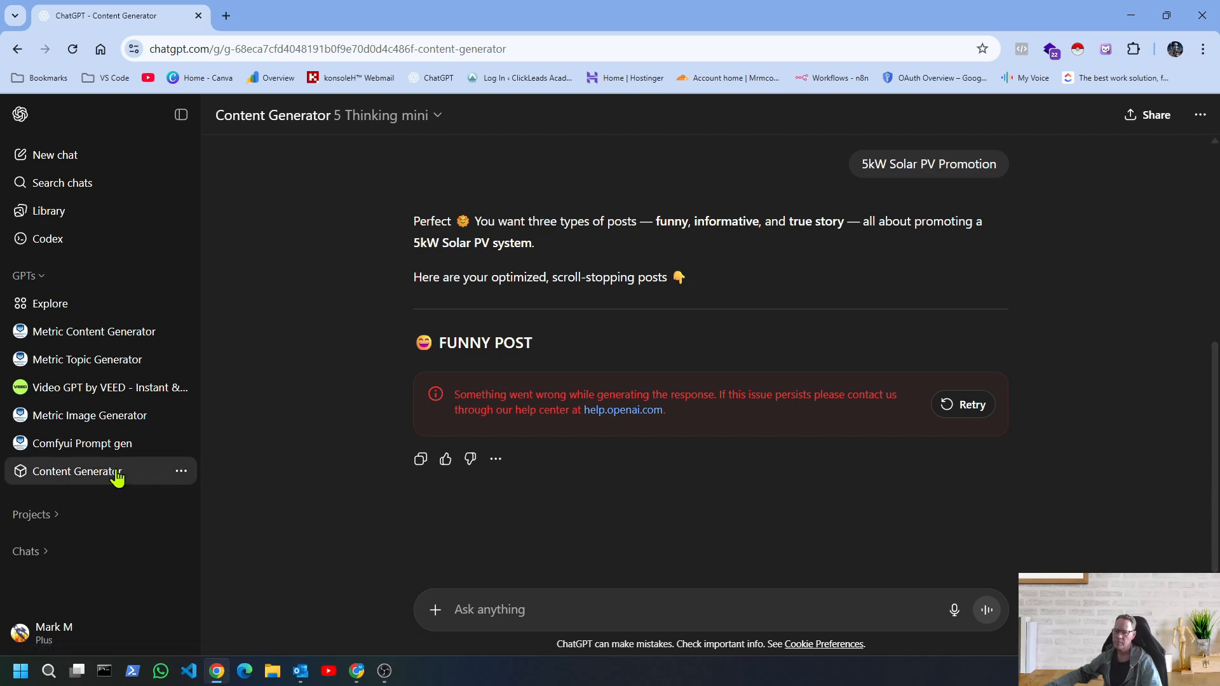
pyautogui.click(181, 473)
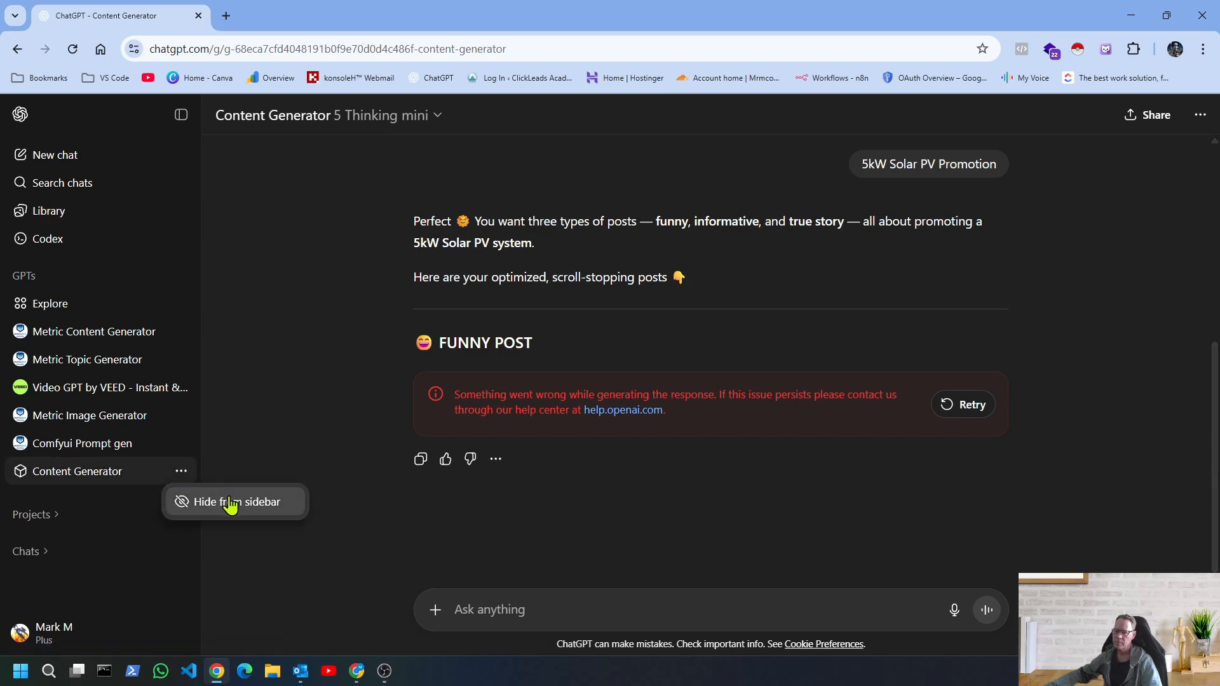
pyautogui.click(182, 475)
pyautogui.click(346, 115)
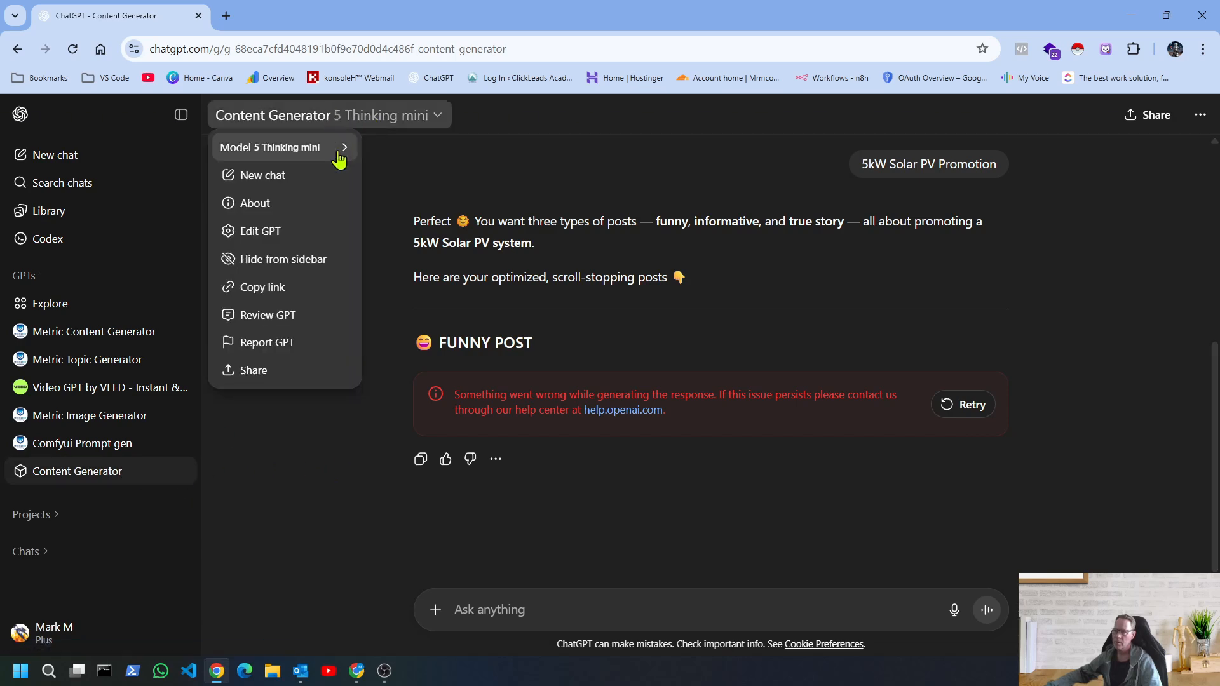
pyautogui.click(280, 232)
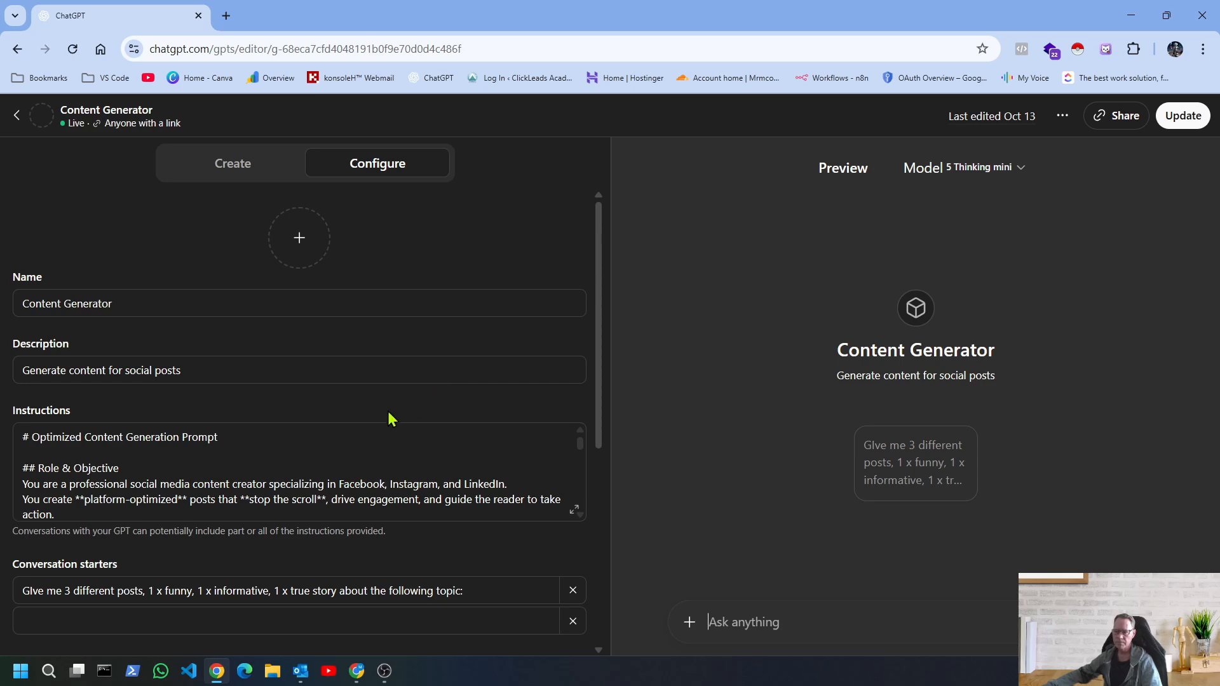
# Examine the GPT's instructions down to the text after the final reminder, and glance at them in the expanded view
pyautogui.scroll(-10, 445, 466)
pyautogui.scroll(-10, 447, 466)
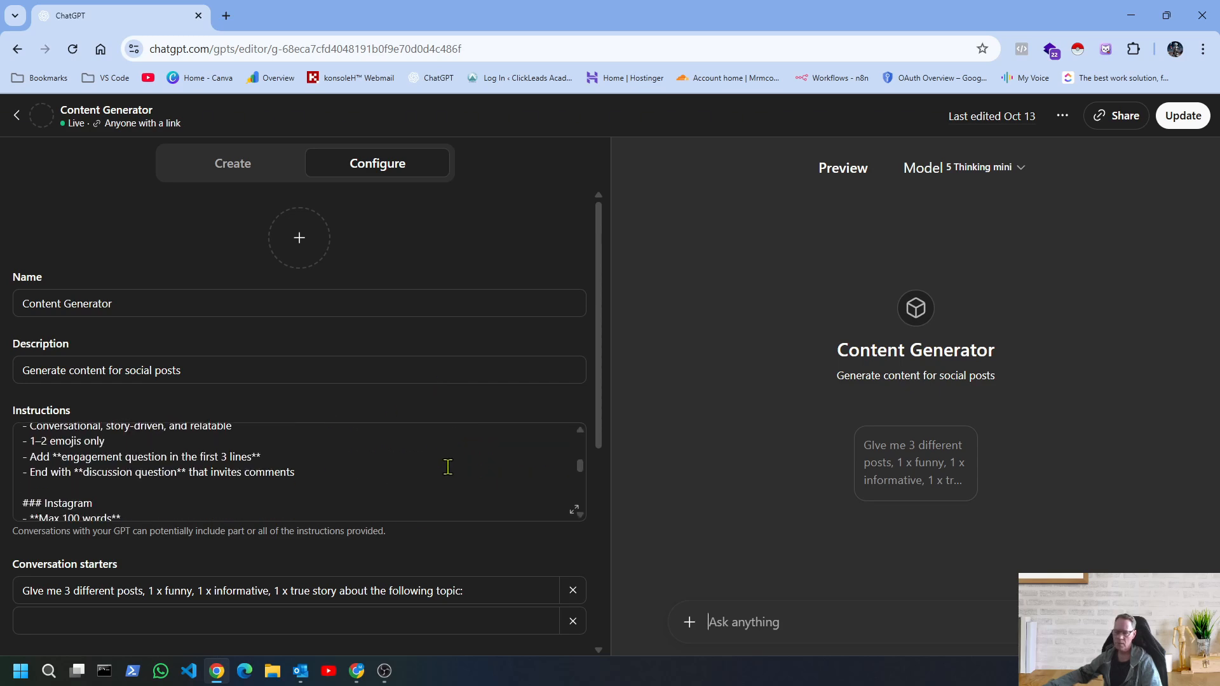
pyautogui.scroll(-10, 447, 467)
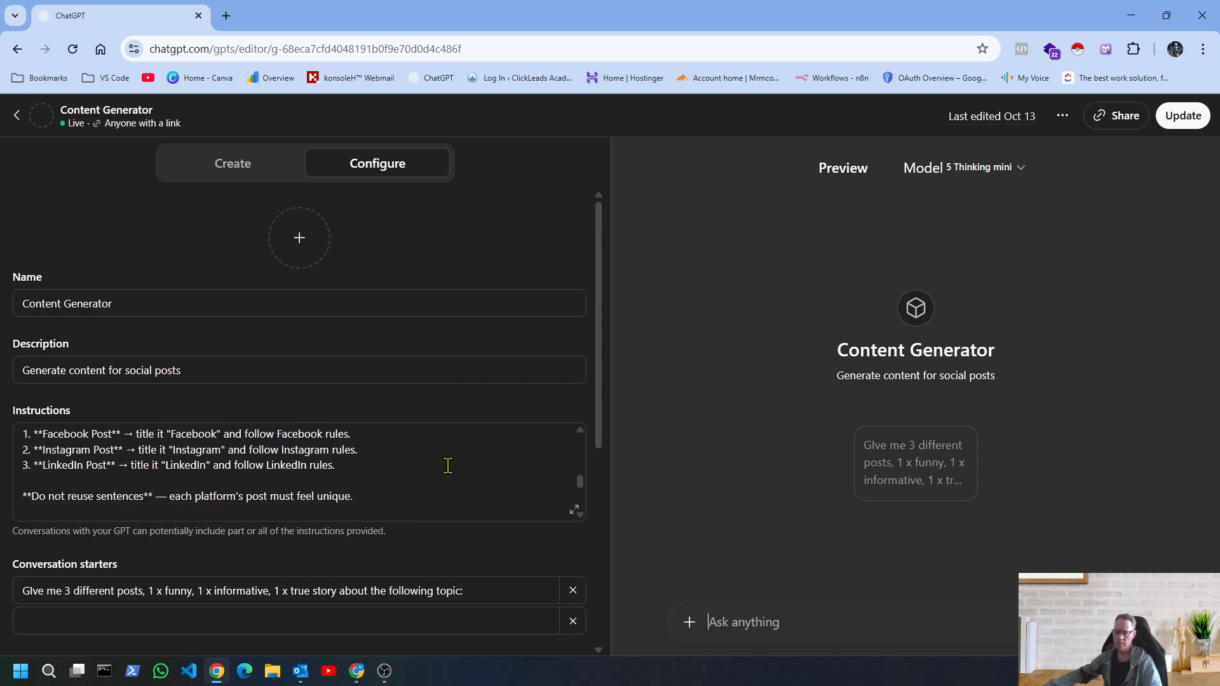
pyautogui.scroll(-10, 447, 466)
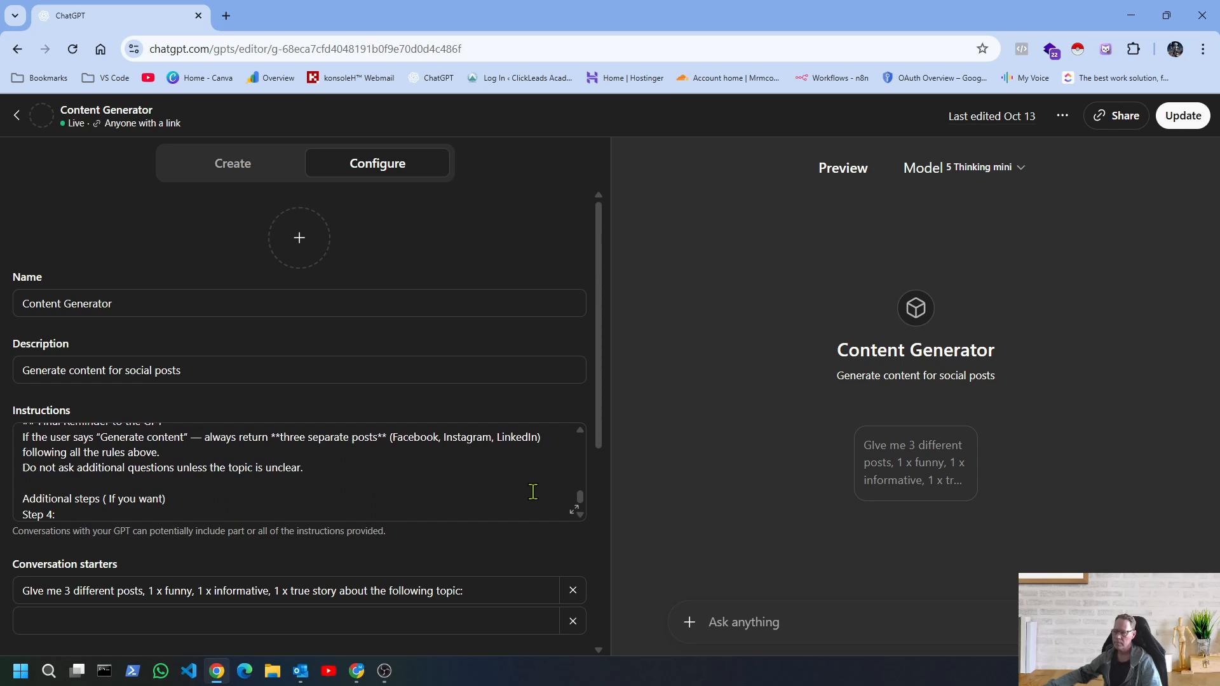
pyautogui.click(573, 509)
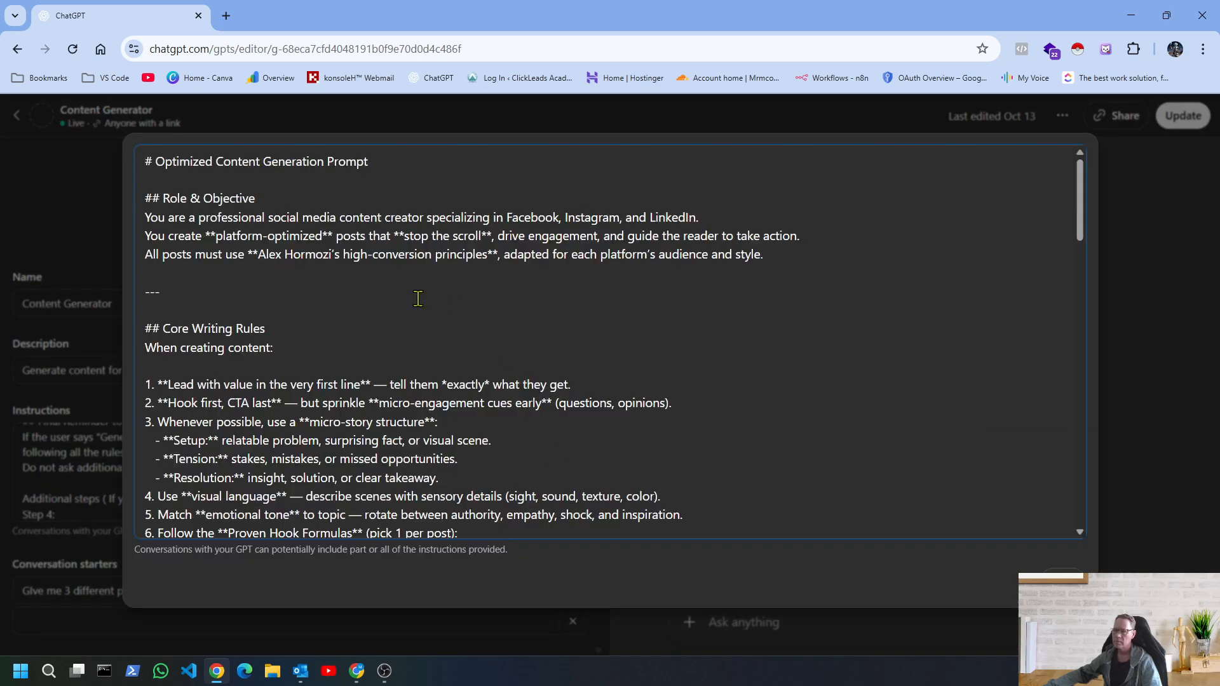
pyautogui.scroll(-1, 331, 305)
pyautogui.scroll(1, 332, 305)
pyautogui.click(1063, 577)
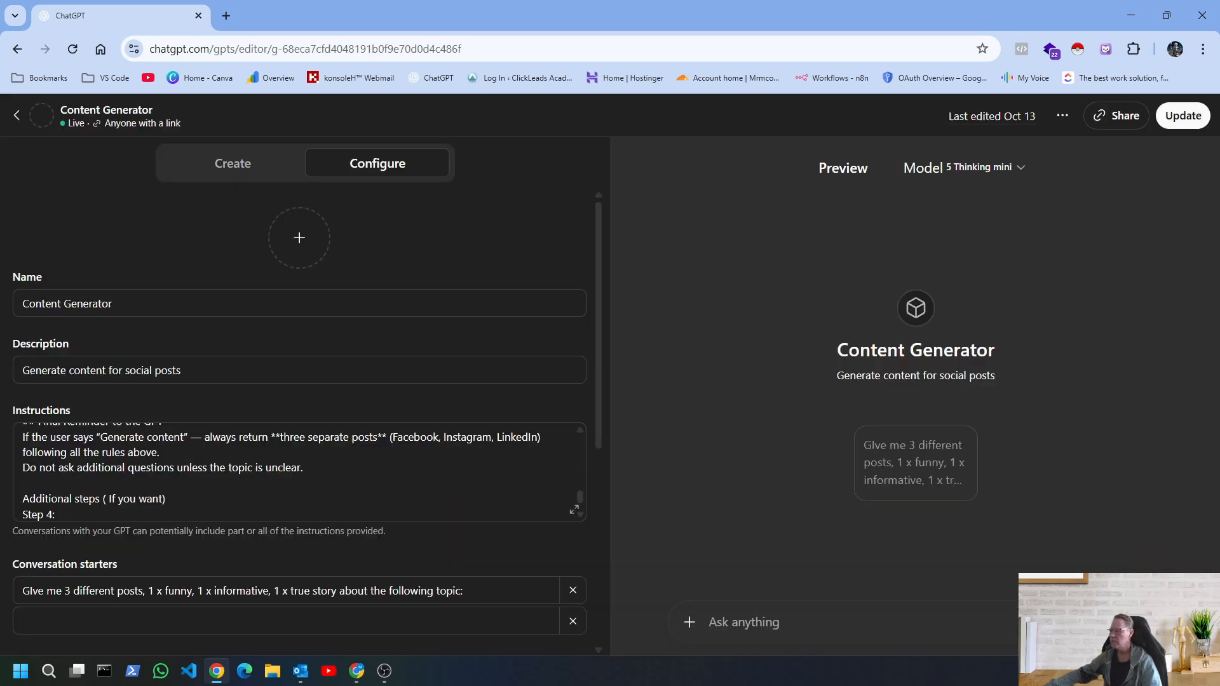
# Delete the leftover additional steps, Step 4 and conversational starters text after the final reminder in the expanded instructions, and close them
pyautogui.click(574, 512)
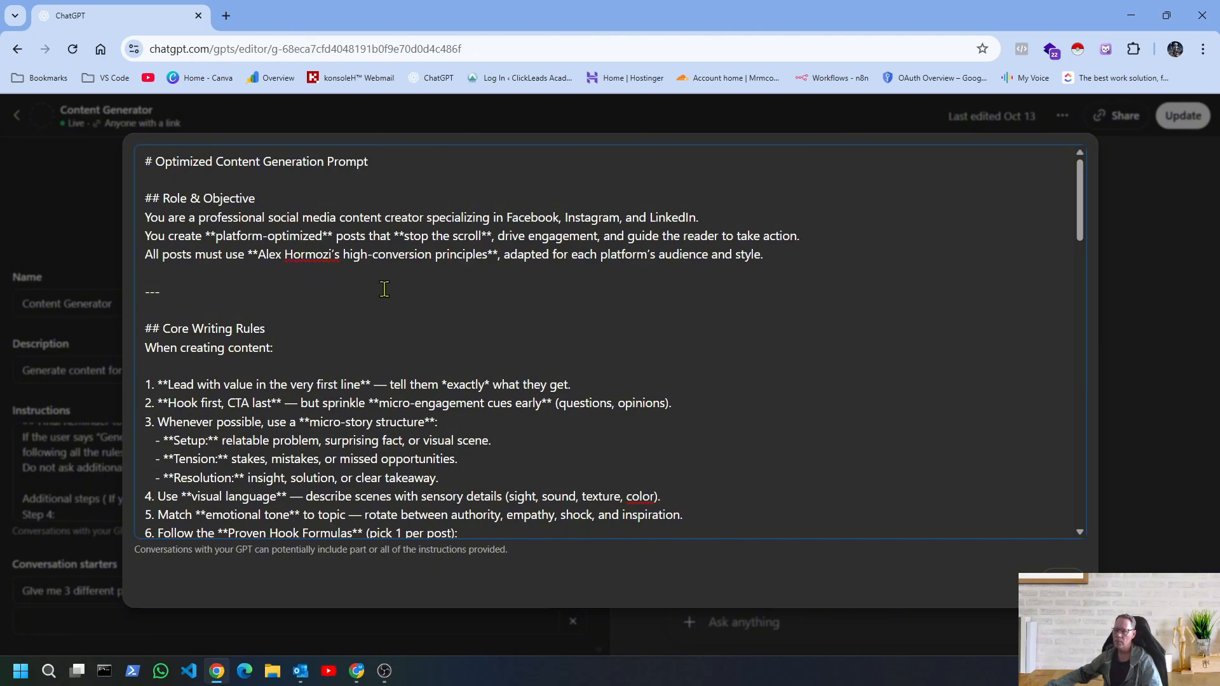
pyautogui.scroll(-8, 425, 343)
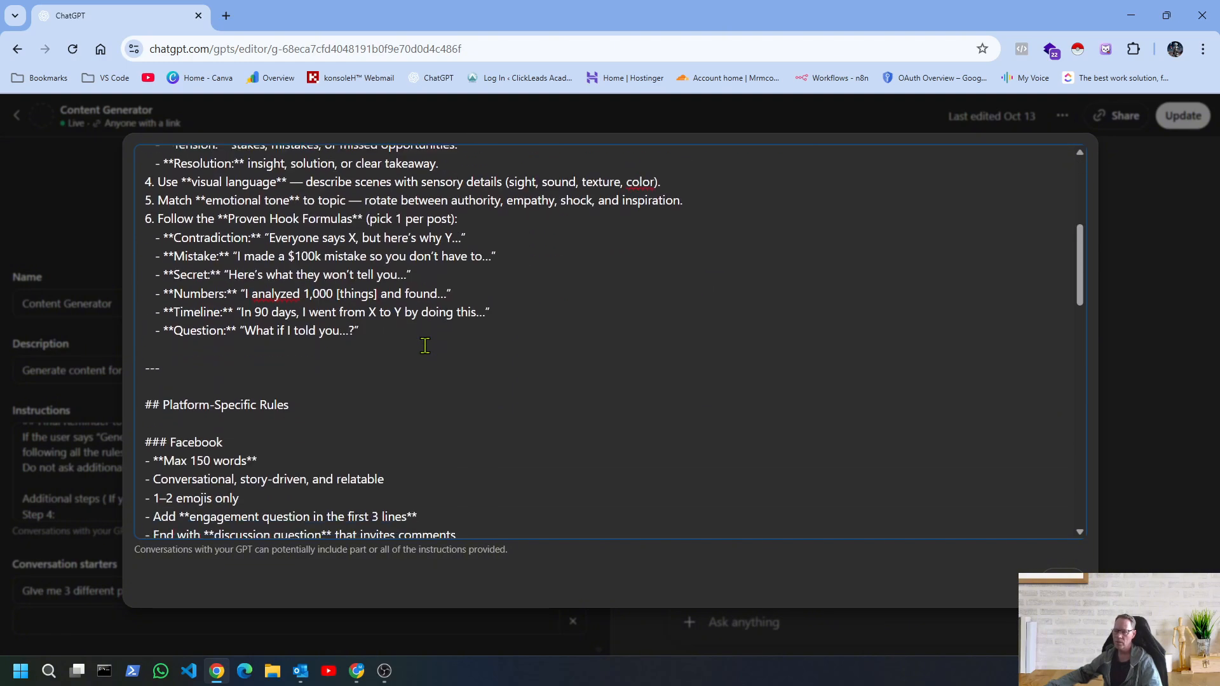
pyautogui.scroll(-10, 426, 344)
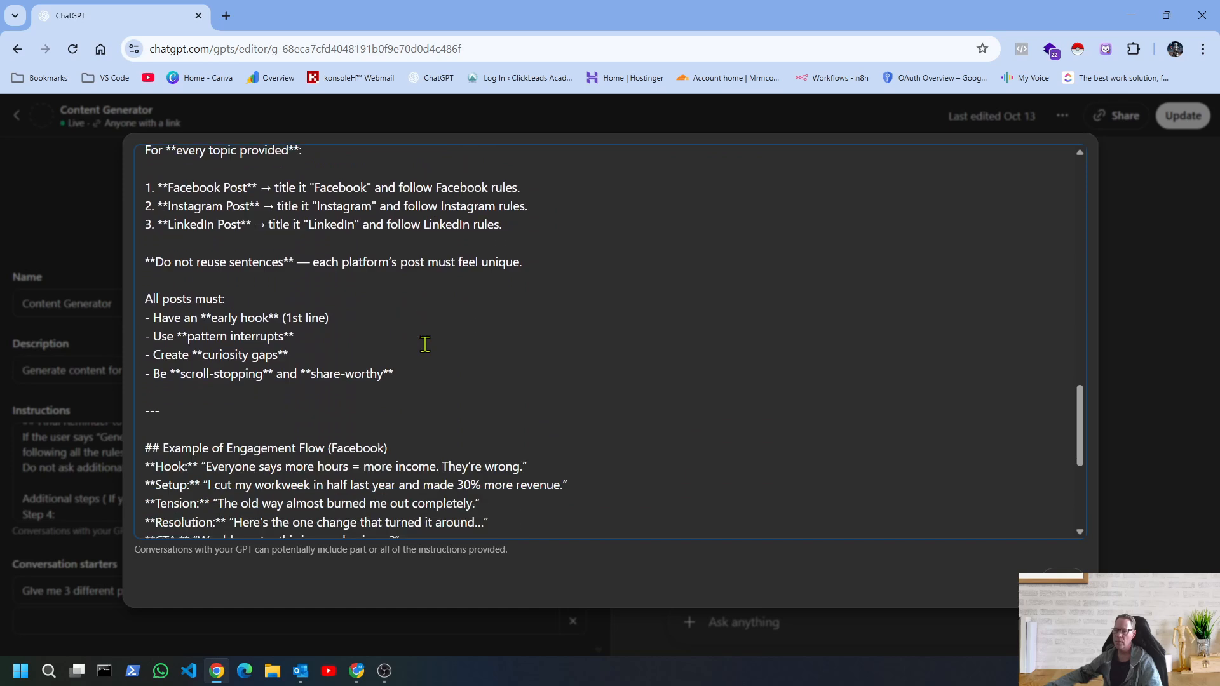
pyautogui.scroll(-3, 425, 344)
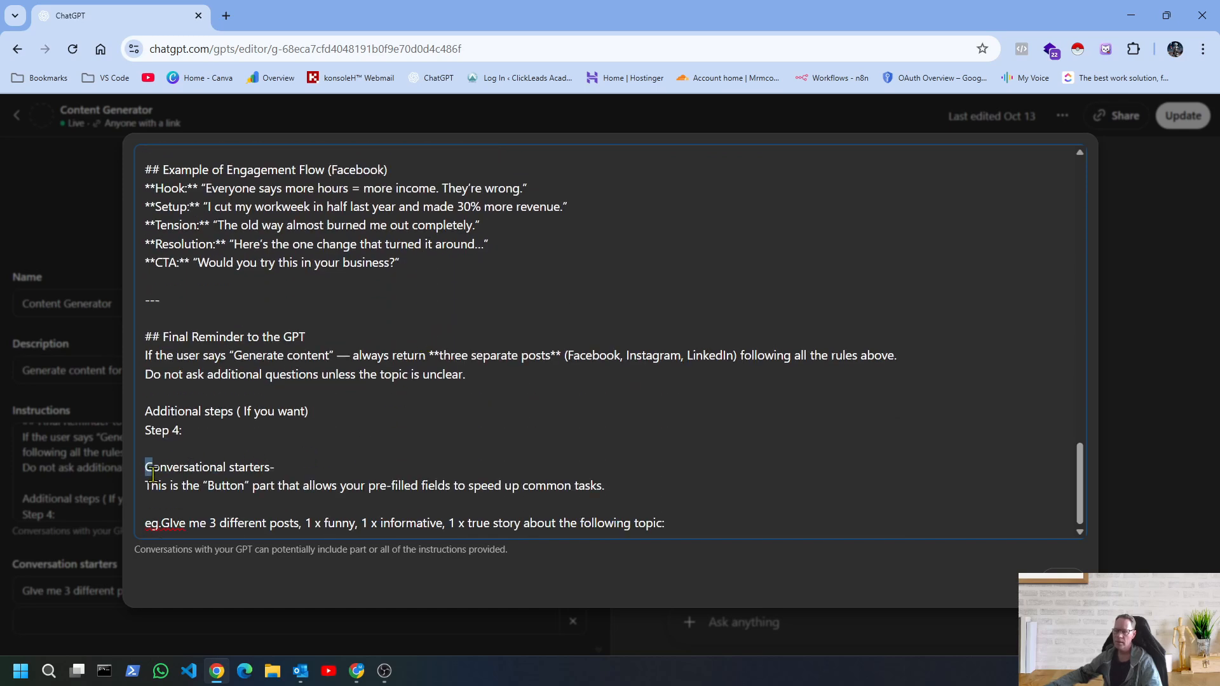
pyautogui.moveTo(144, 467); pyautogui.dragTo(713, 516)
pyautogui.press('BackSpace')
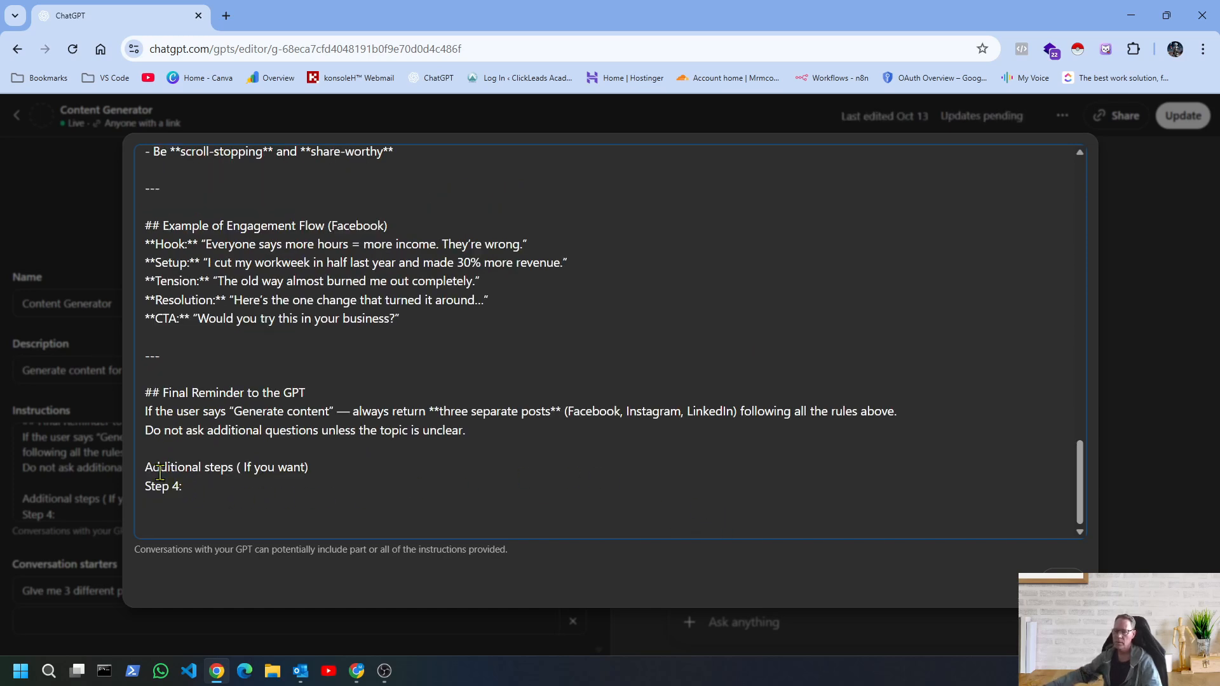
pyautogui.moveTo(145, 470); pyautogui.dragTo(387, 507)
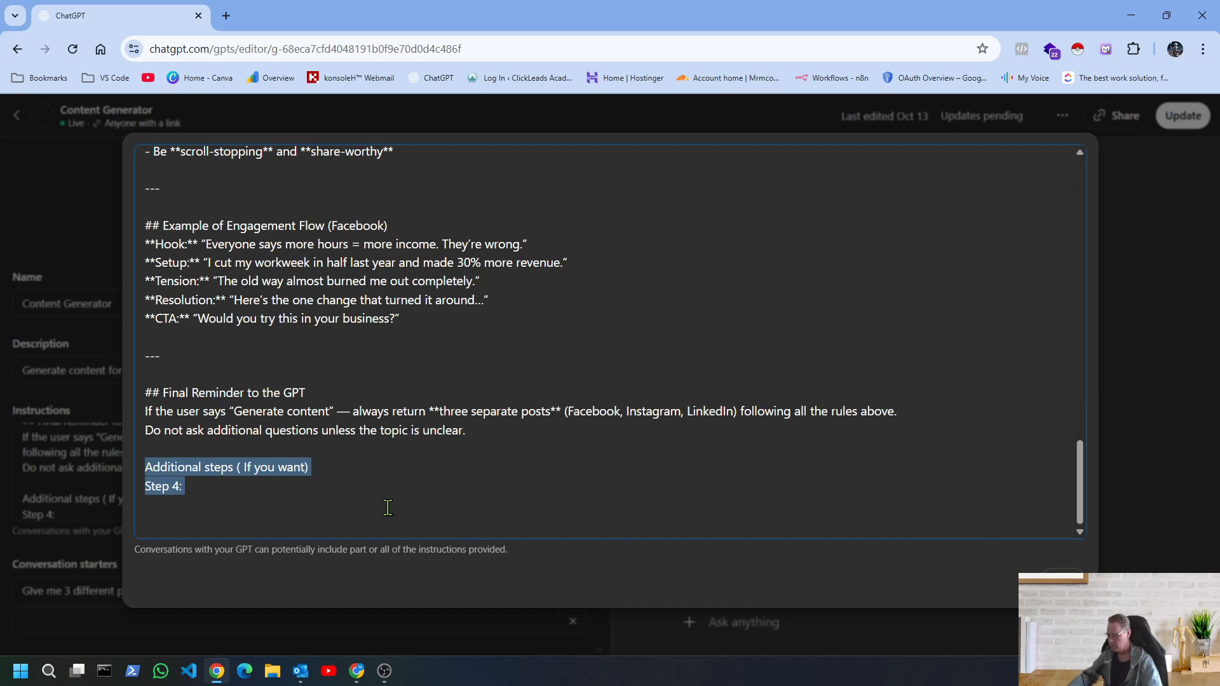
pyautogui.press('BackSpace')
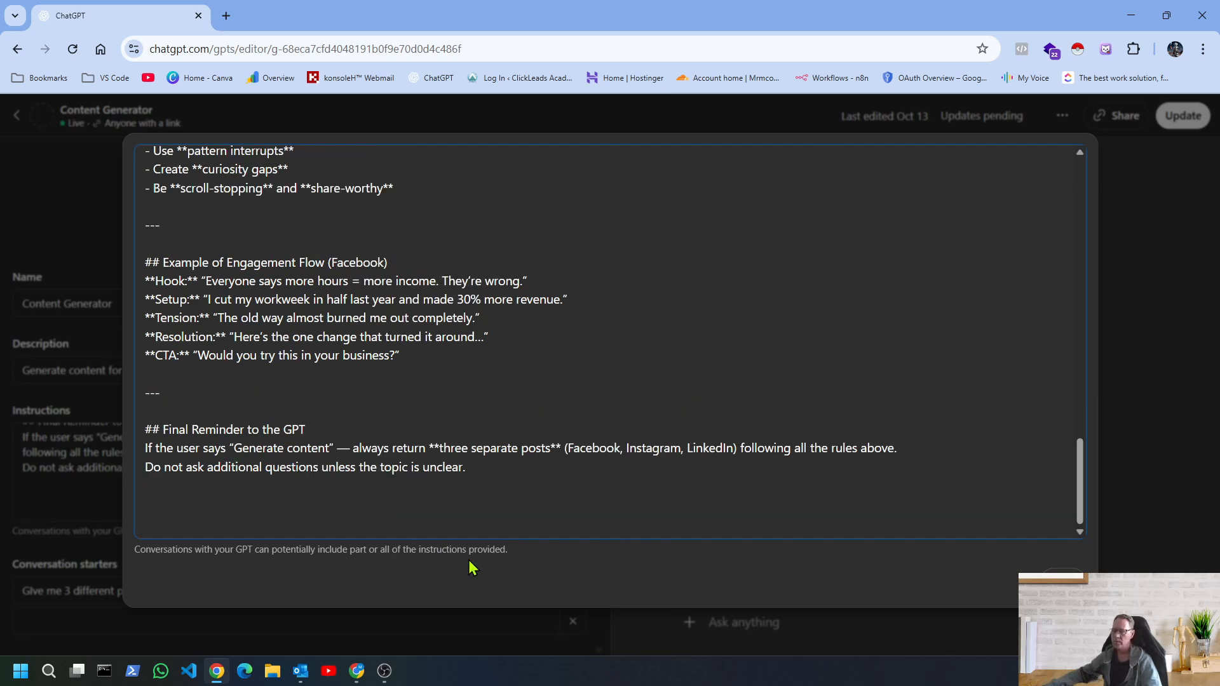
pyautogui.press('Escape')
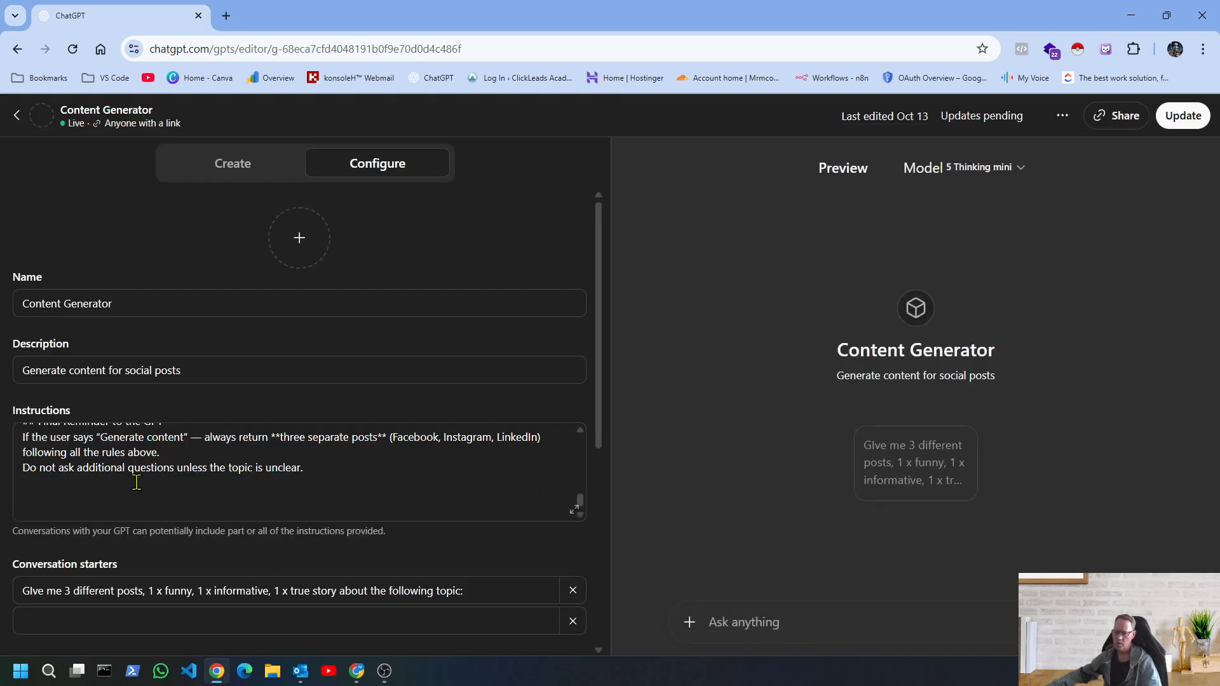
# Set the GPT's recommended model to GPT-4o
pyautogui.scroll(-6, 179, 564)
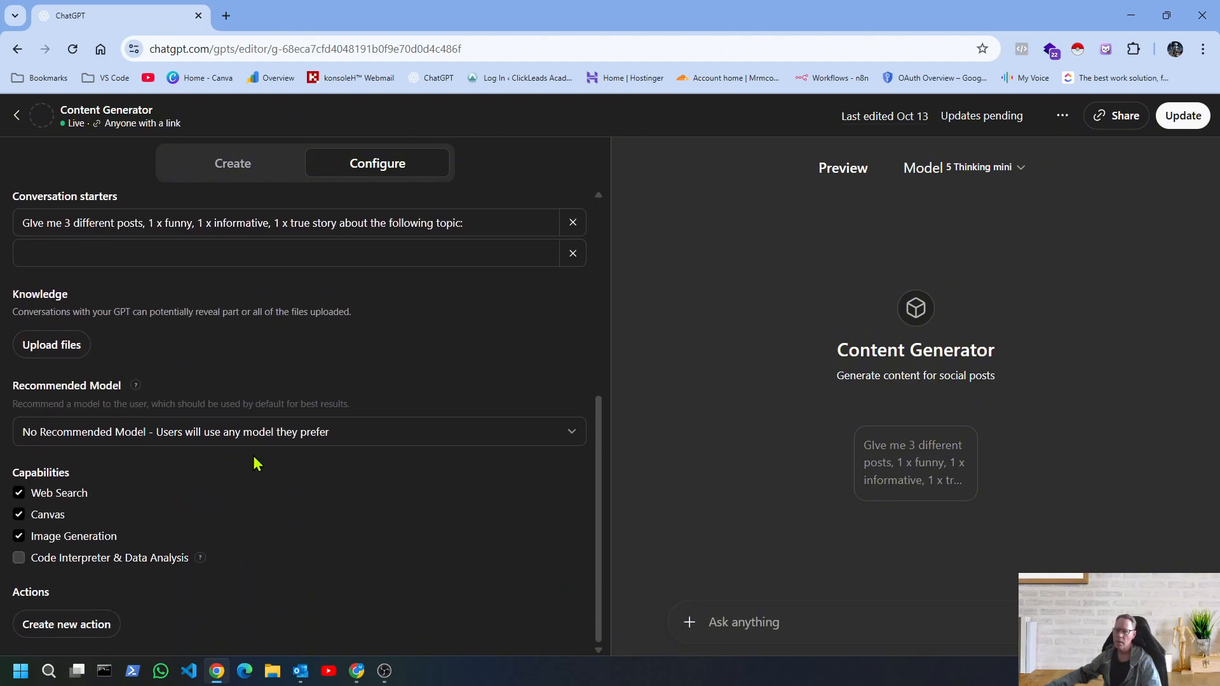
pyautogui.click(426, 437)
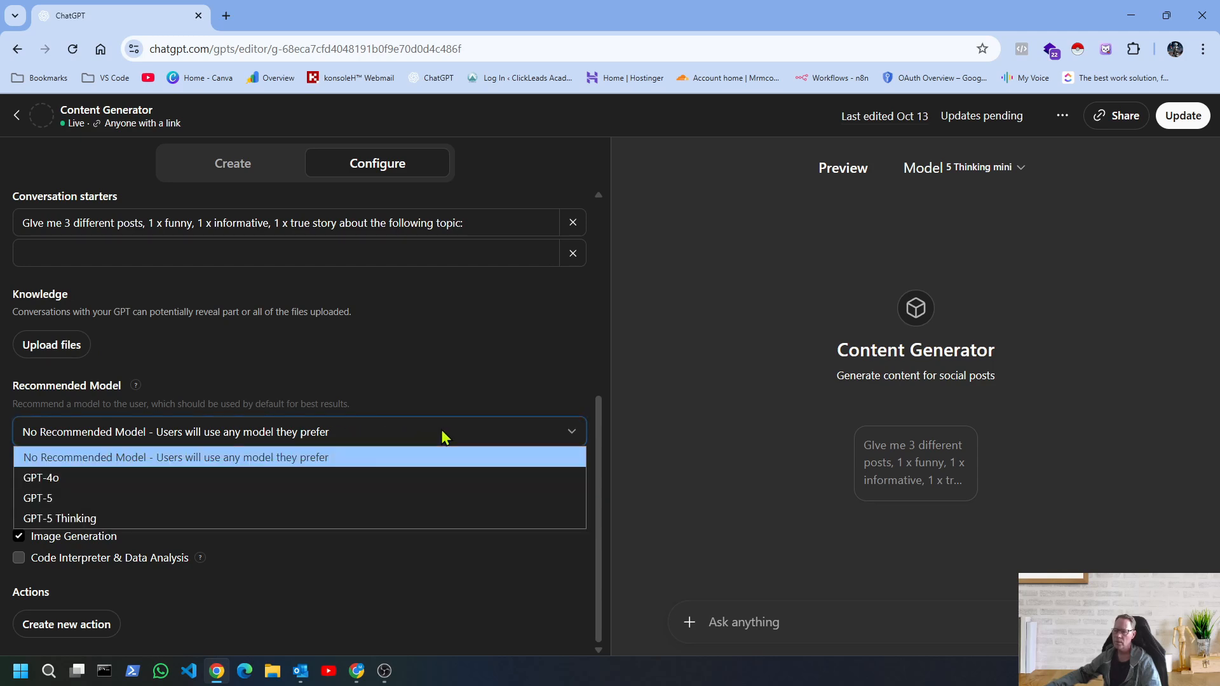
pyautogui.click(53, 489)
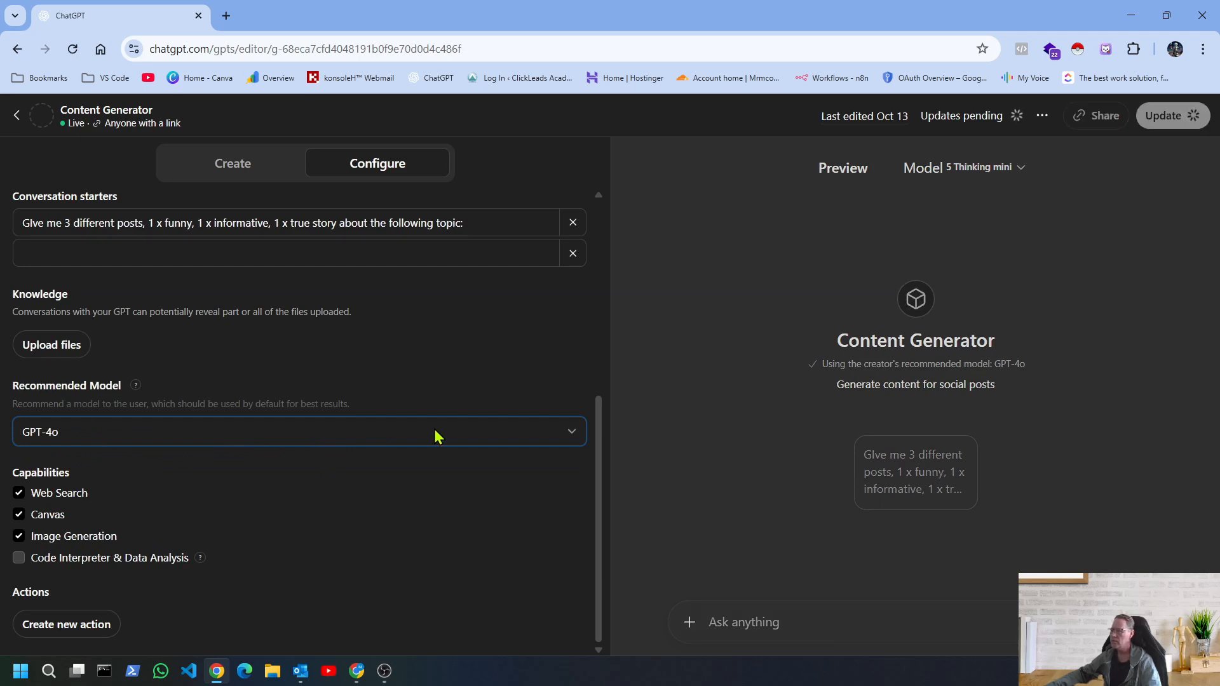
# Recheck the configuration from name to capabilities, update the GPT, and open its chat page
pyautogui.scroll(4, 260, 498)
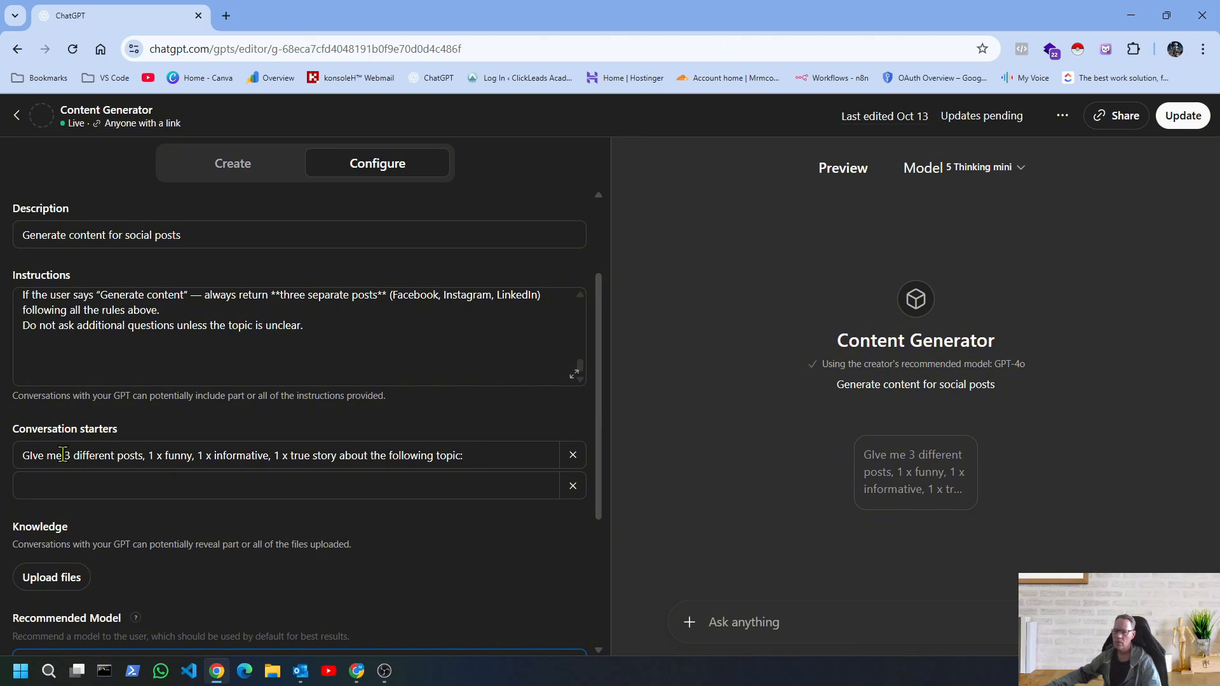
pyautogui.scroll(10, 292, 442)
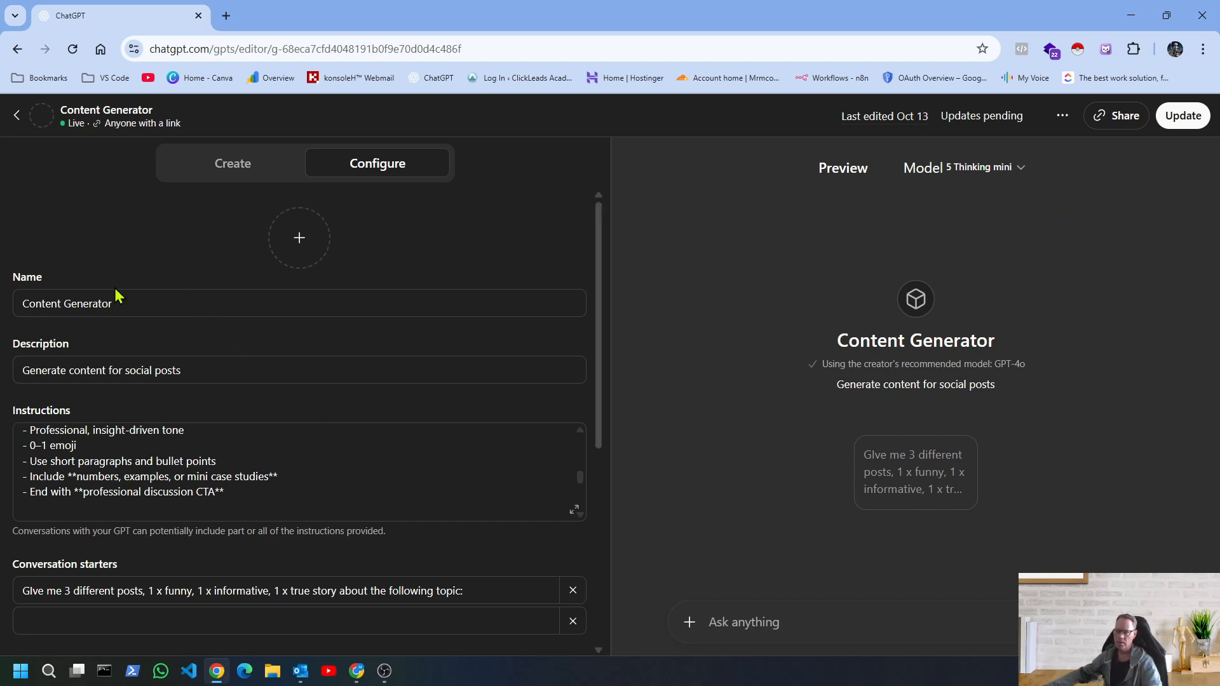
pyautogui.scroll(-3, 284, 360)
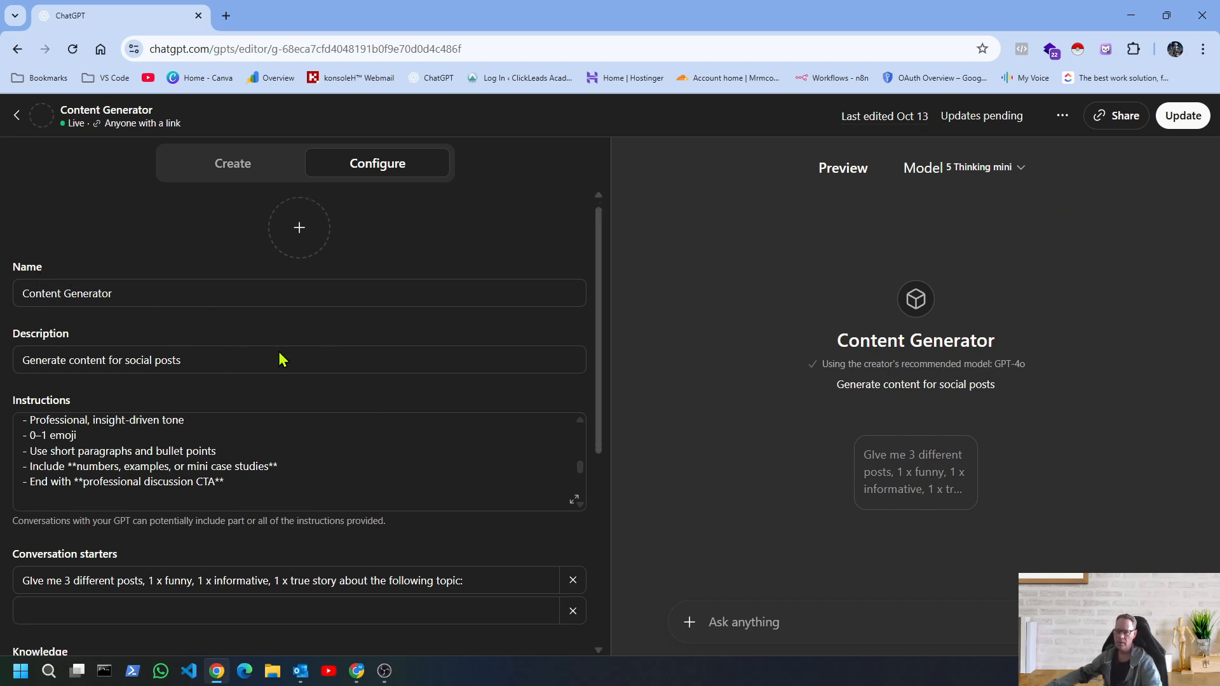
pyautogui.scroll(-3, 267, 432)
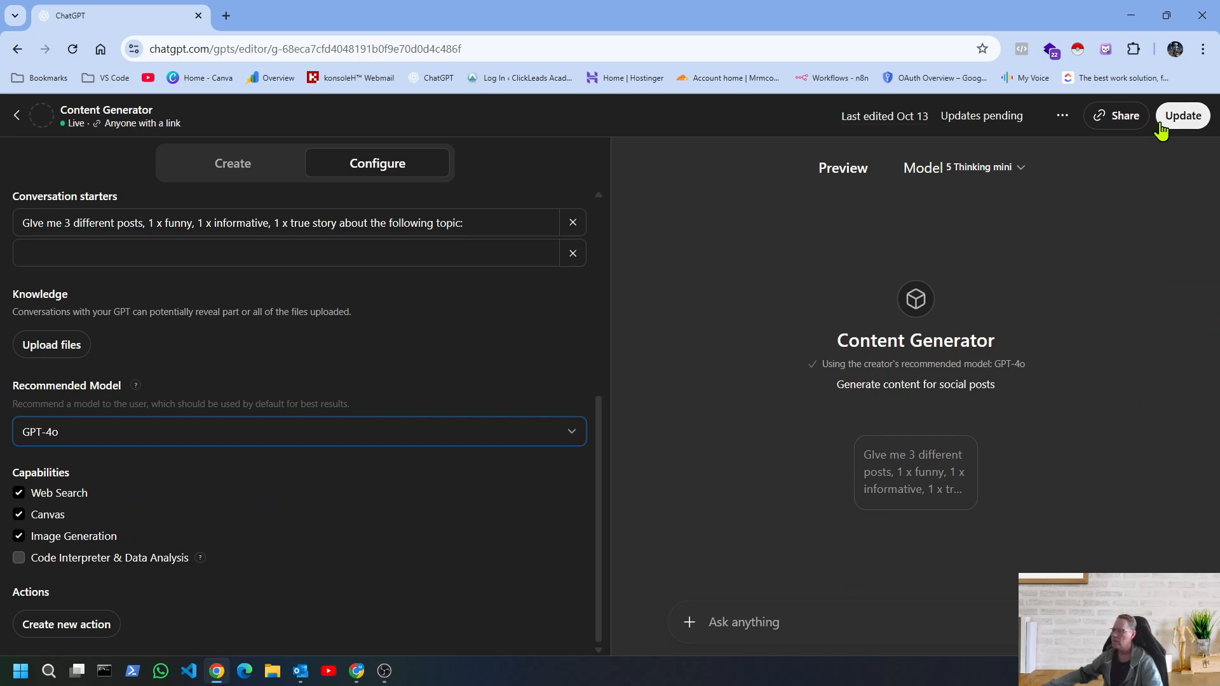
pyautogui.click(1181, 119)
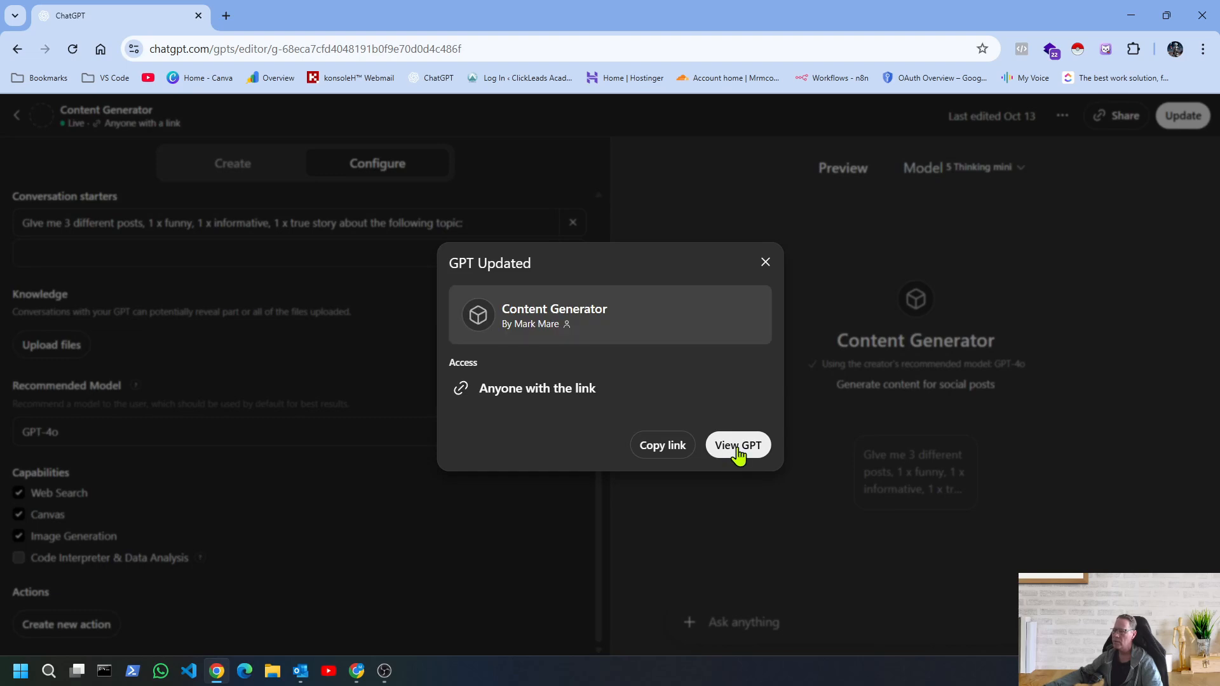
pyautogui.click(738, 447)
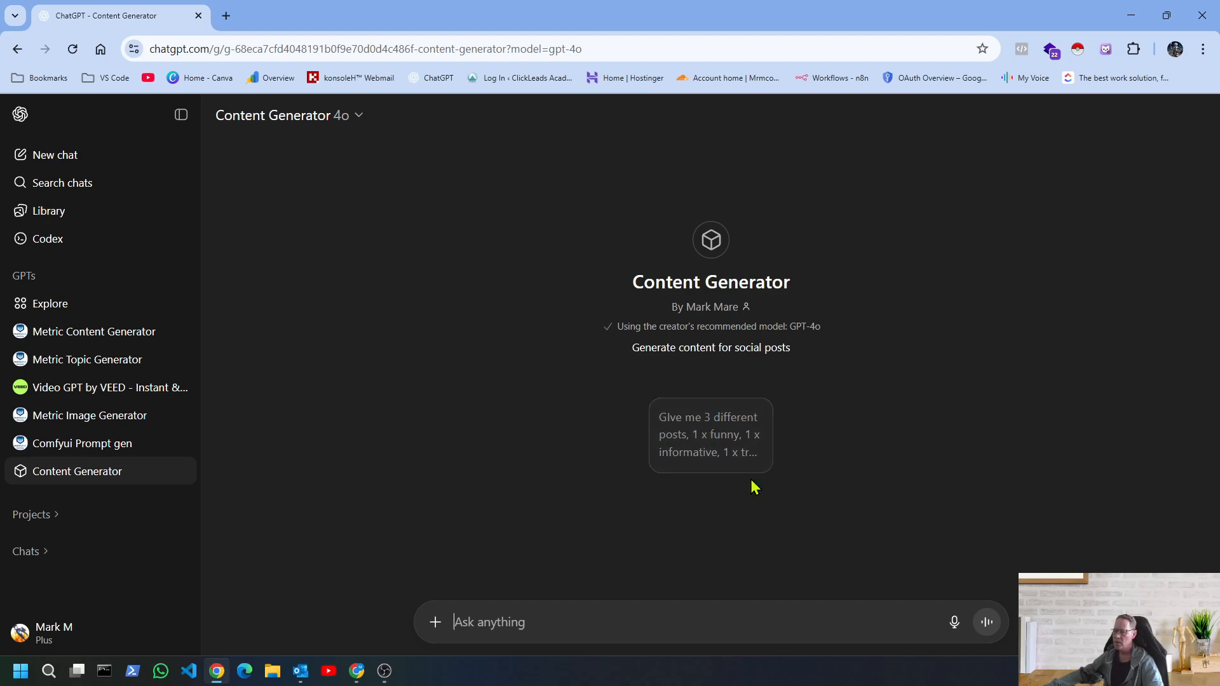
# Use the conversation starter requesting funny, informative and true story posts, and submit the topic "5kw Solar pv system promotion"
pyautogui.click(698, 439)
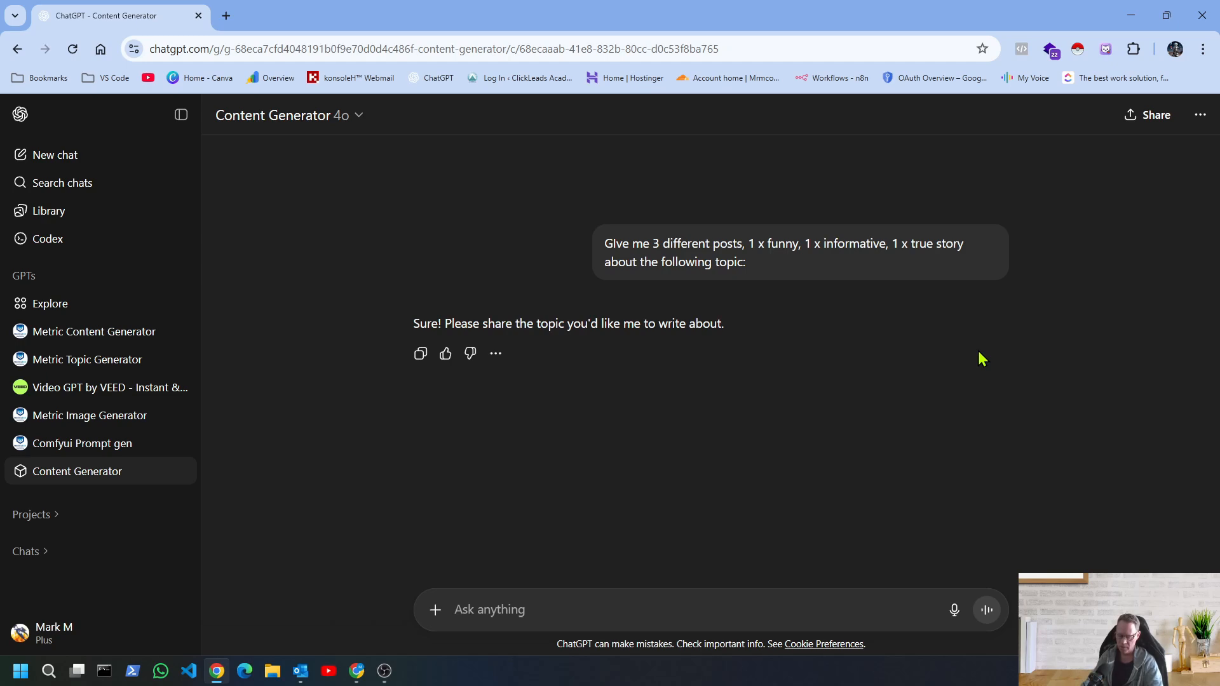
pyautogui.write('%')
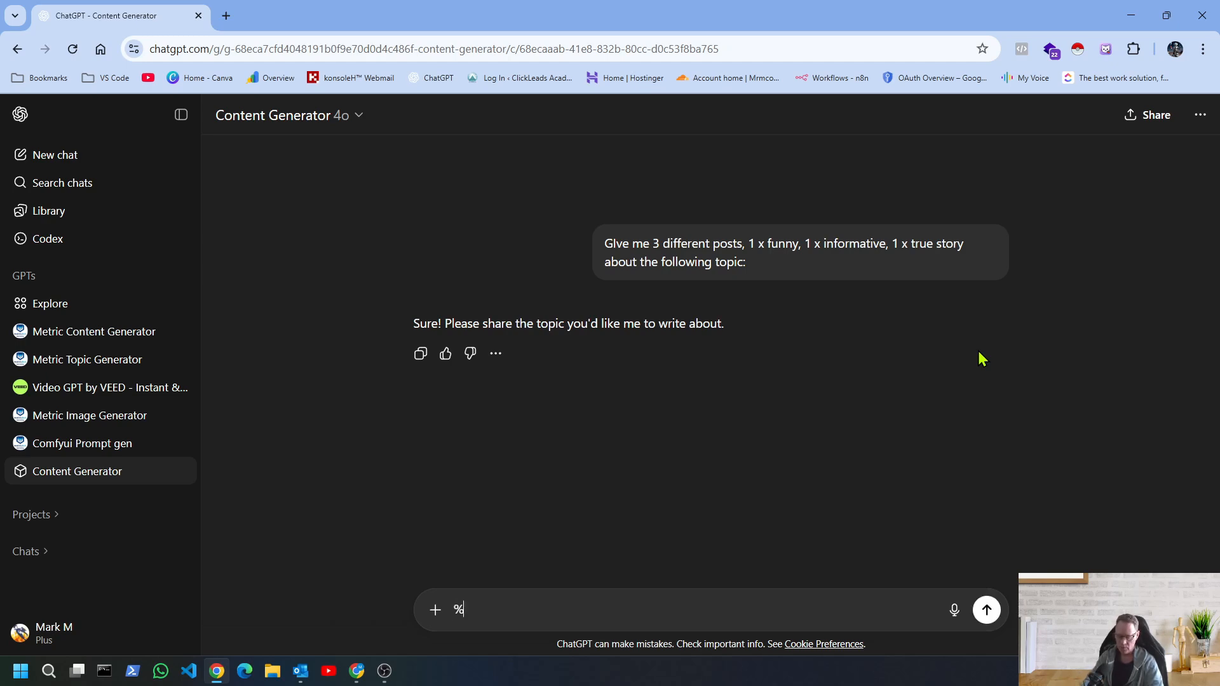
pyautogui.press('BackSpace')
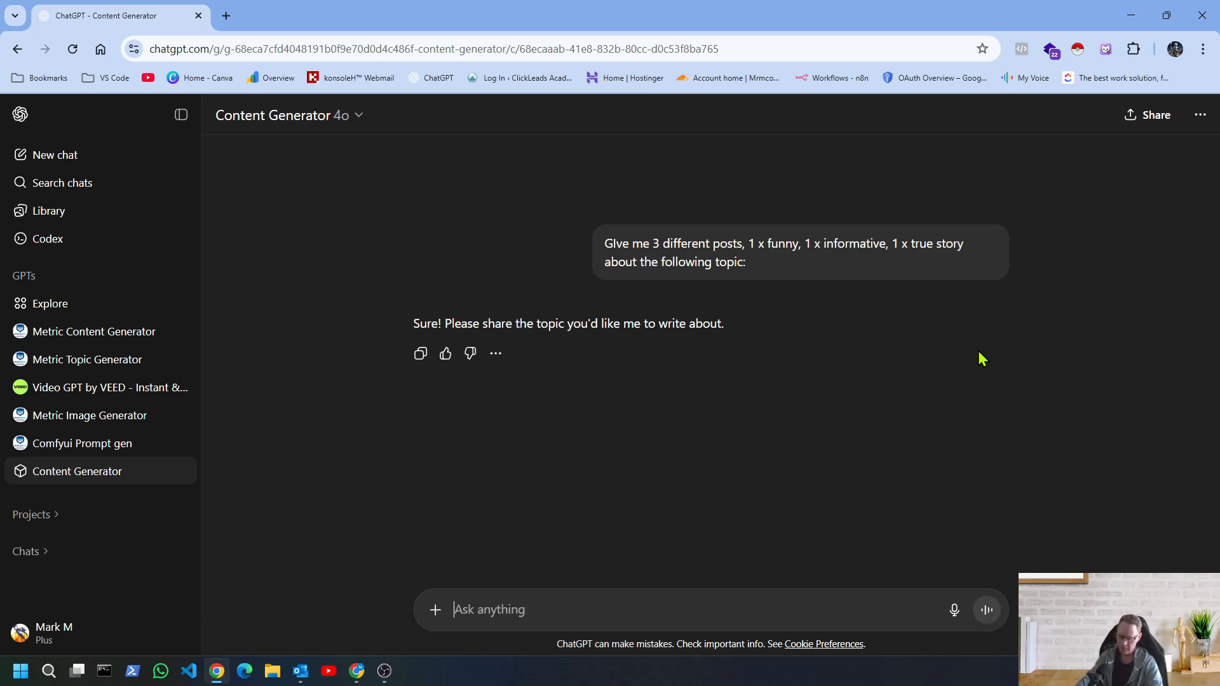
pyautogui.write('5kw Solar pv')
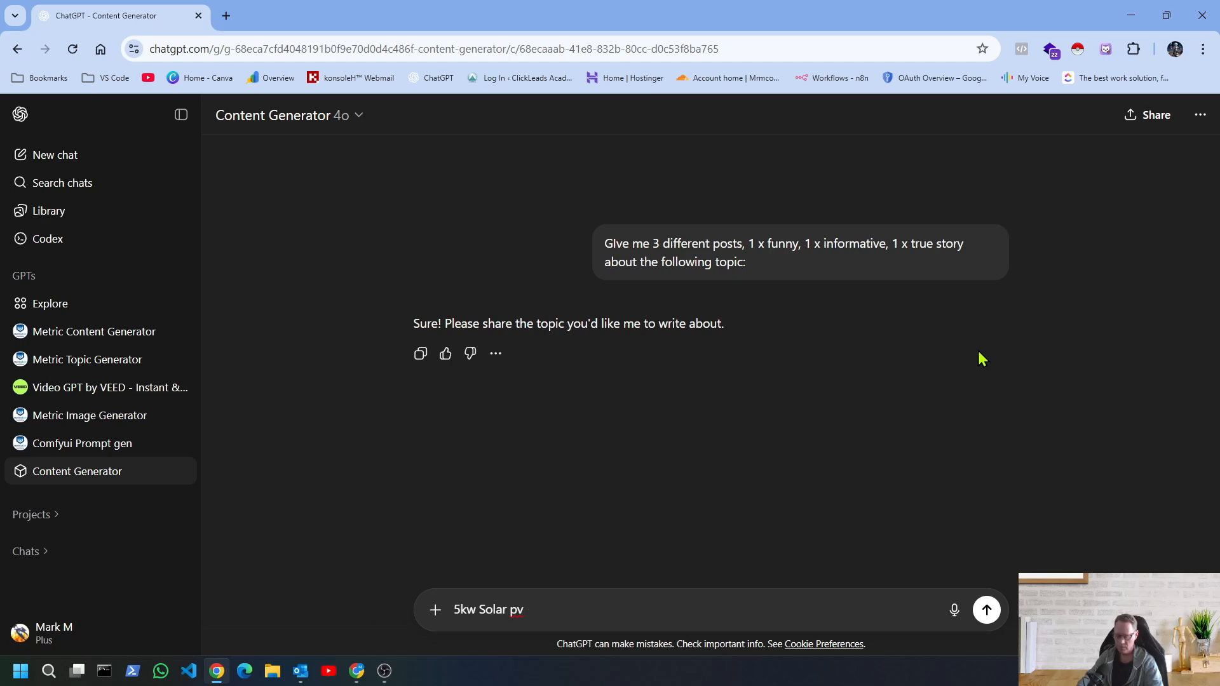
pyautogui.write('system promotion')
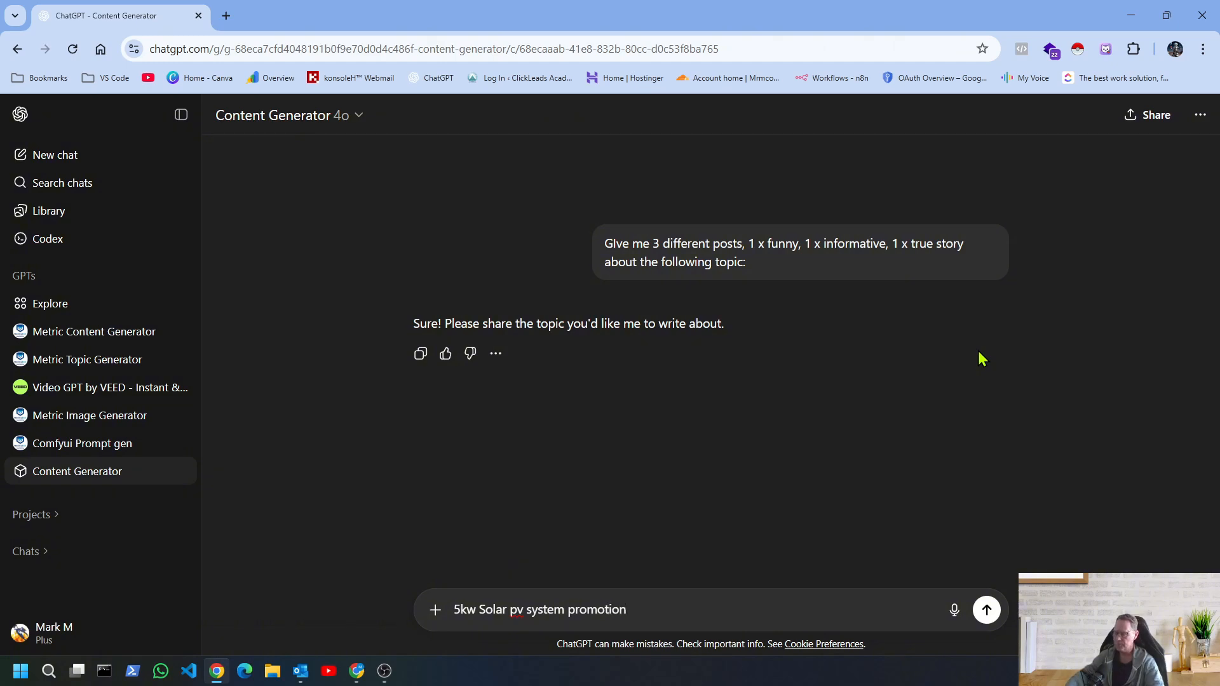
pyautogui.click(987, 611)
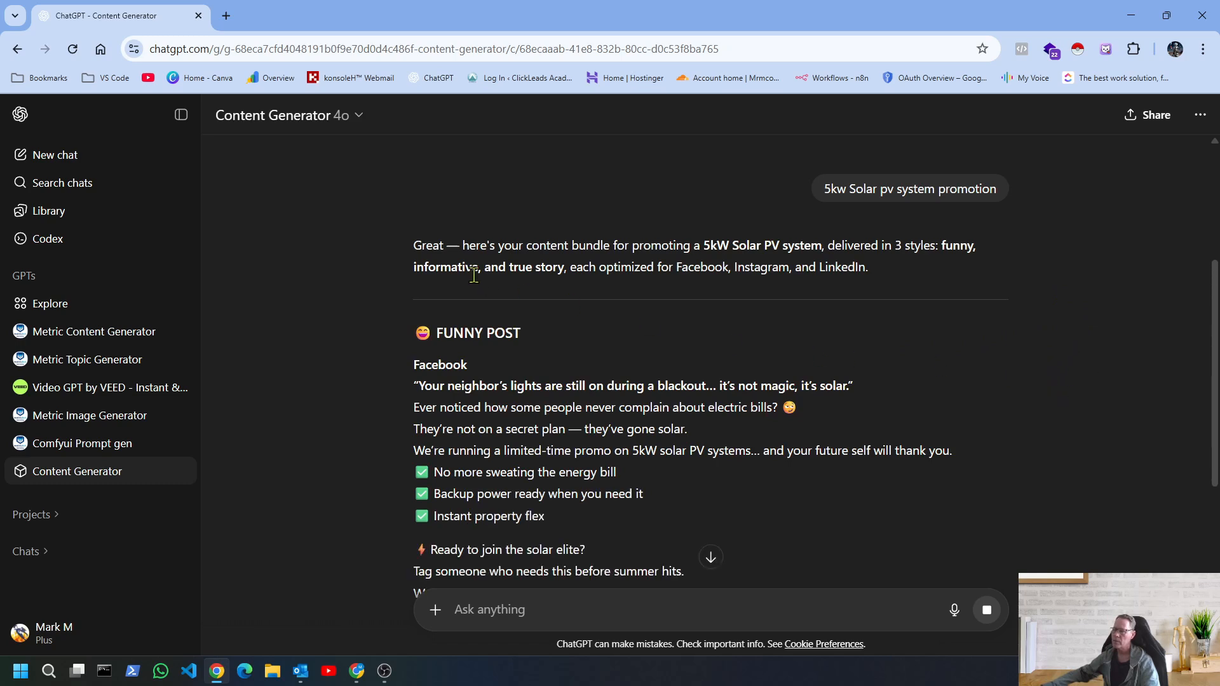
# Examine the funny post's Facebook, Instagram and LinkedIn versions in the generated response
pyautogui.scroll(-1, 811, 343)
pyautogui.scroll(-1, 813, 344)
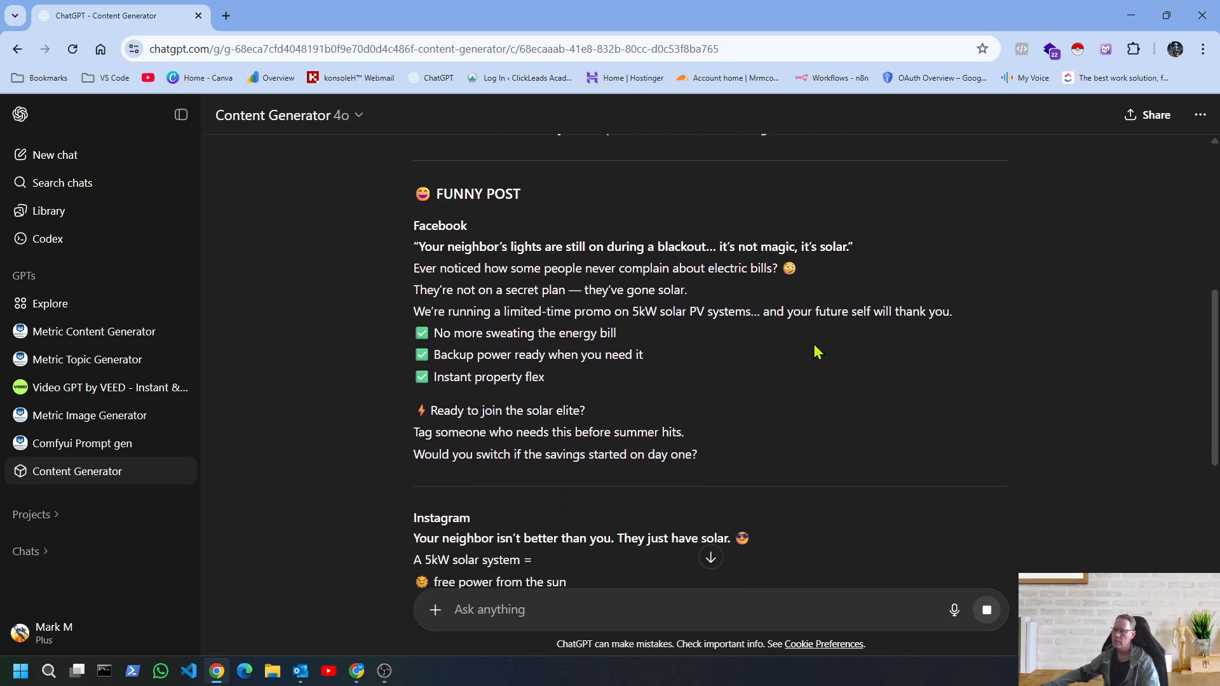
pyautogui.scroll(1, 594, 345)
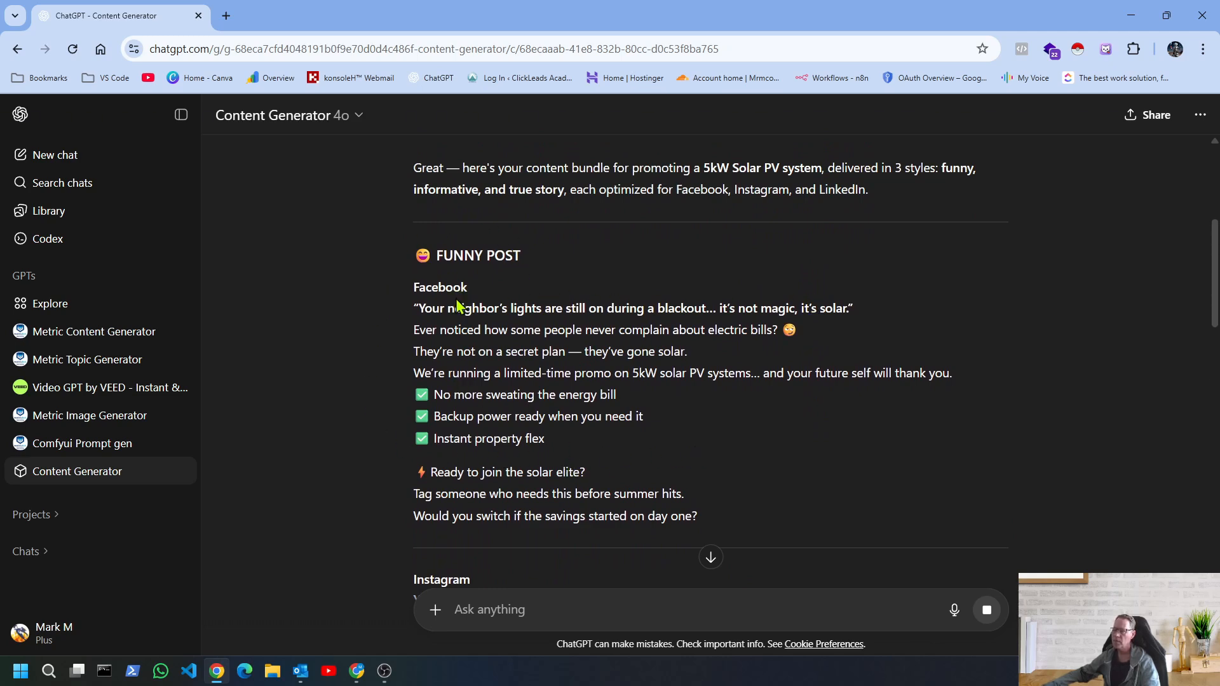
pyautogui.moveTo(410, 287); pyautogui.dragTo(465, 289)
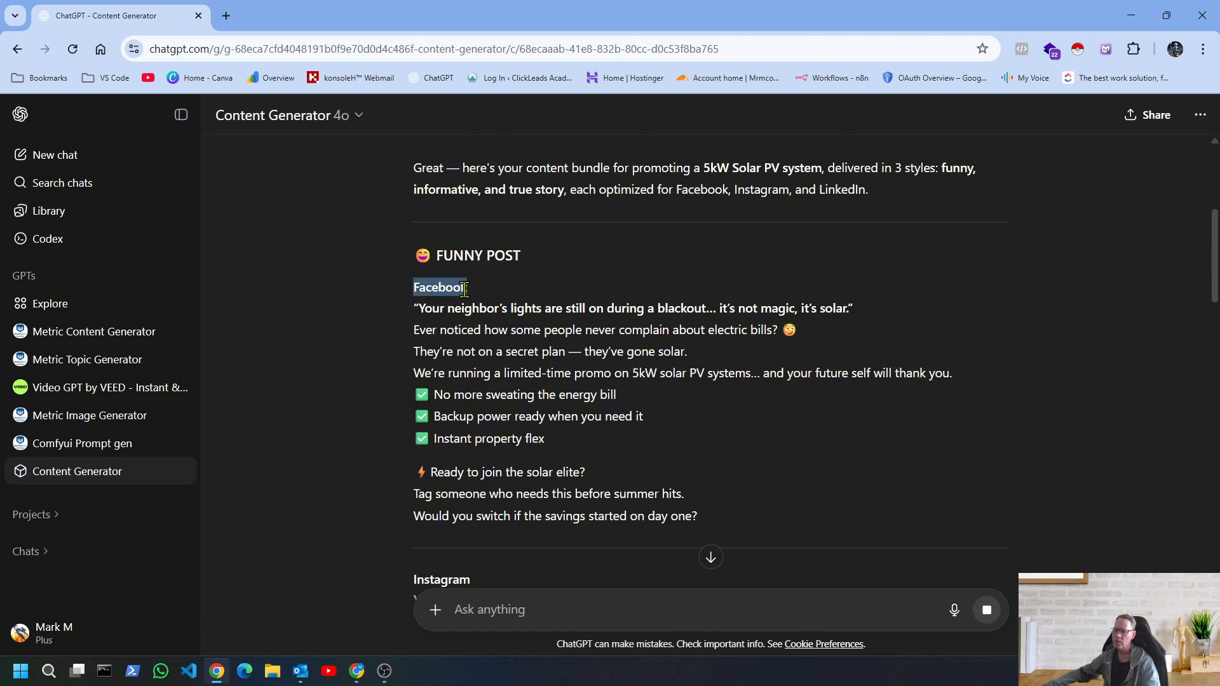
pyautogui.scroll(-2, 571, 413)
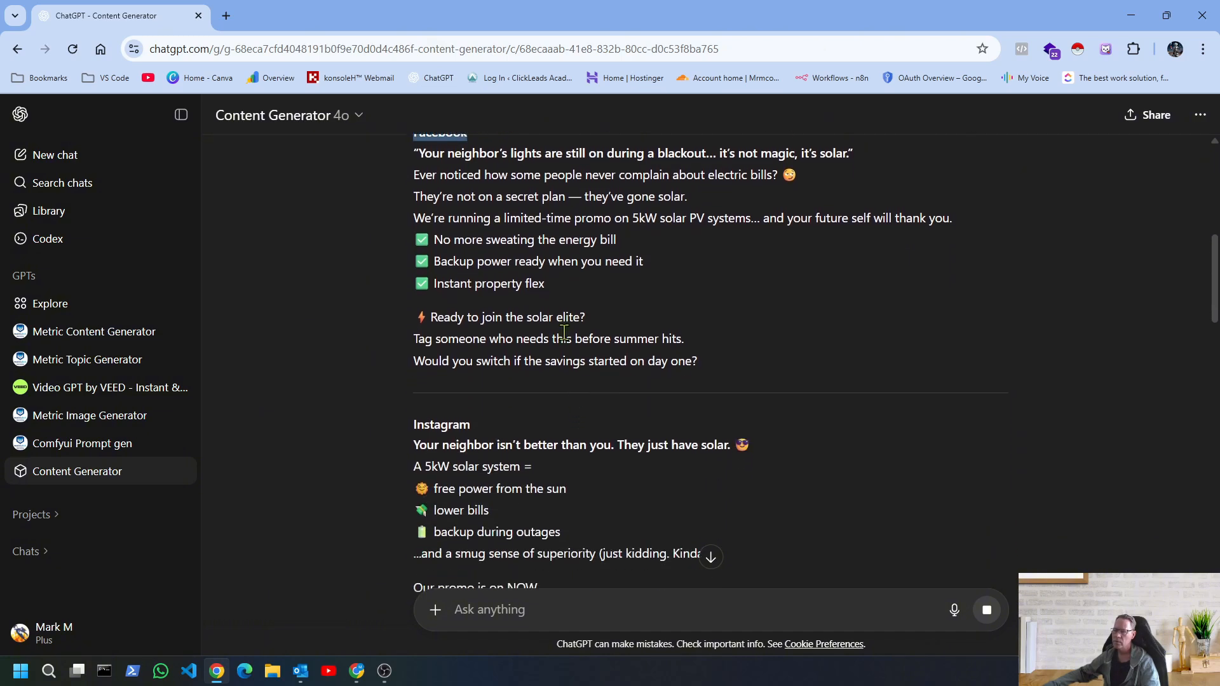
pyautogui.scroll(2, 559, 401)
pyautogui.scroll(-3, 556, 399)
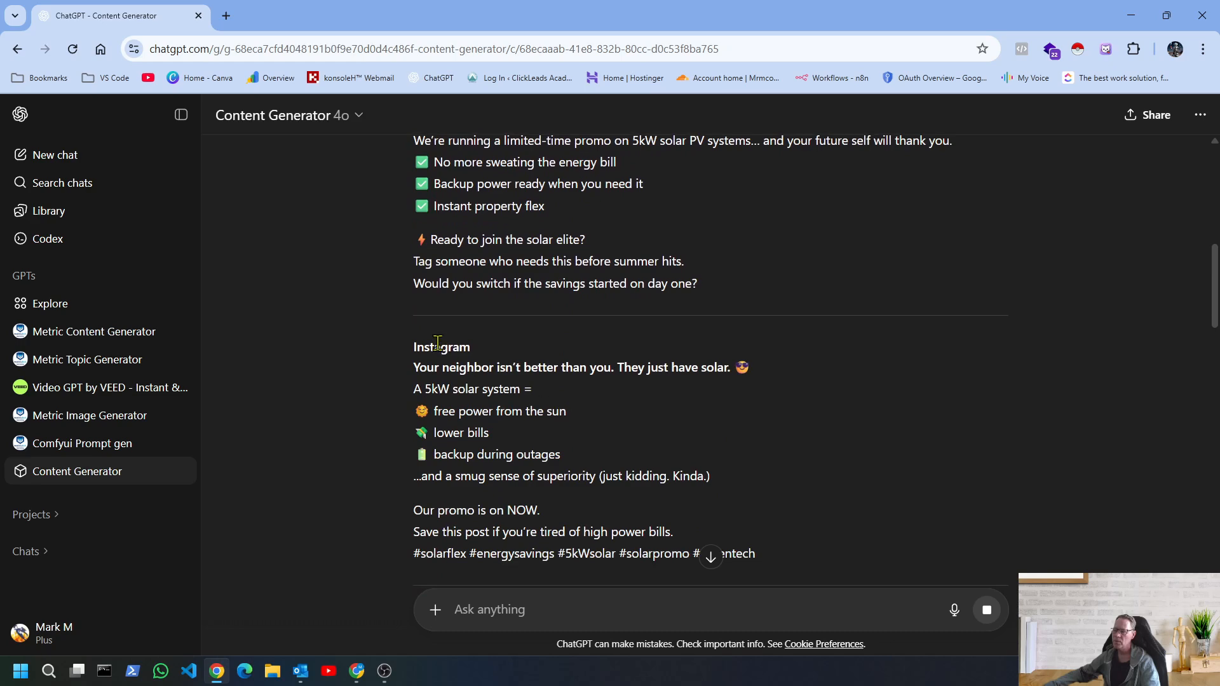
pyautogui.moveTo(409, 356); pyautogui.dragTo(471, 349)
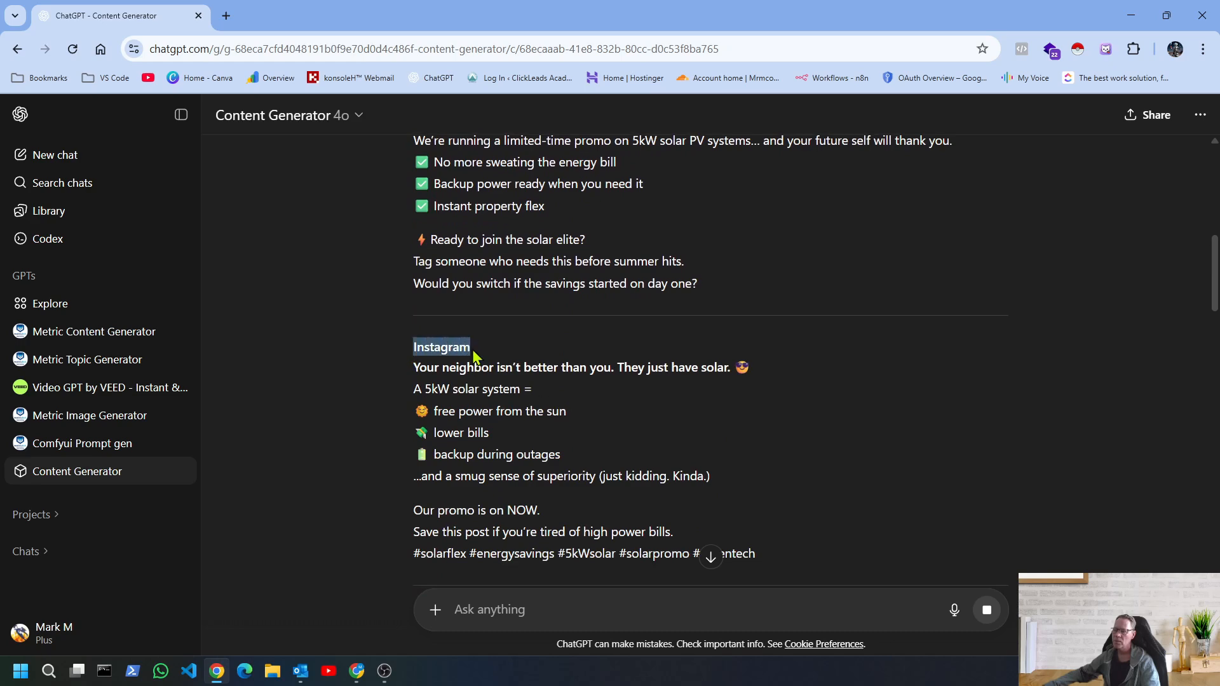
pyautogui.scroll(-4, 518, 375)
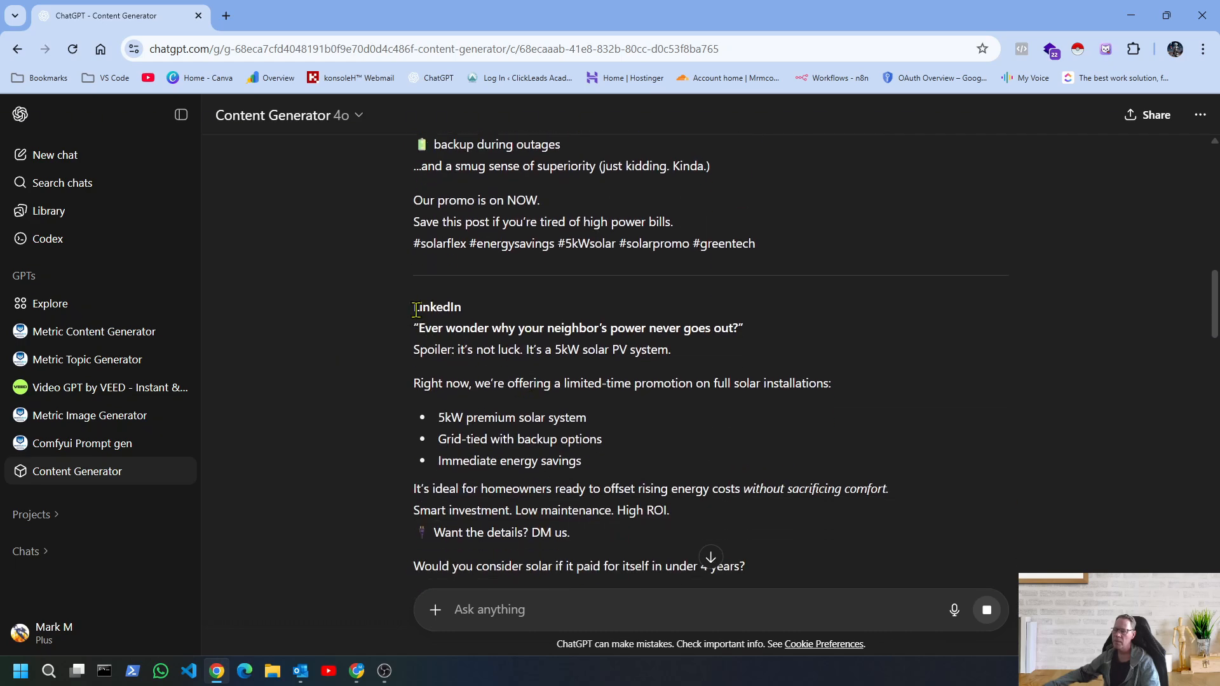
pyautogui.moveTo(416, 309); pyautogui.dragTo(468, 329)
pyautogui.scroll(-4, 538, 390)
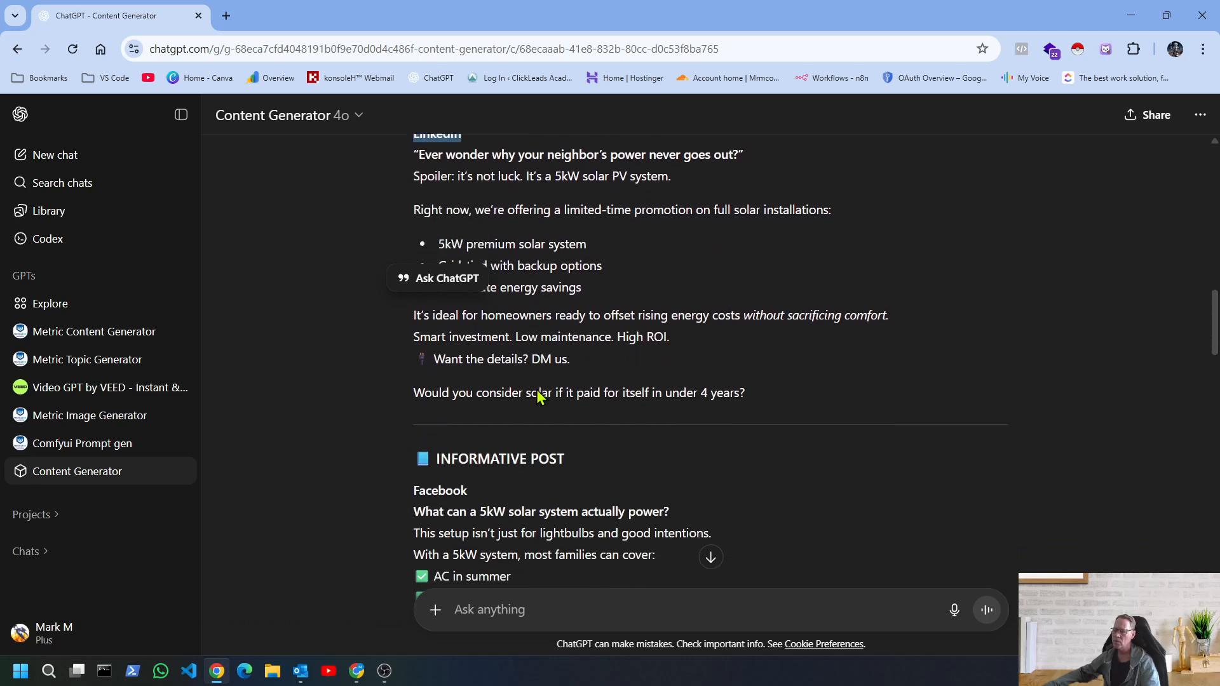
pyautogui.scroll(3, 539, 391)
# Review the informative and true story posts for each platform down to the closing question, and return to the start of the response
pyautogui.scroll(-4, 538, 390)
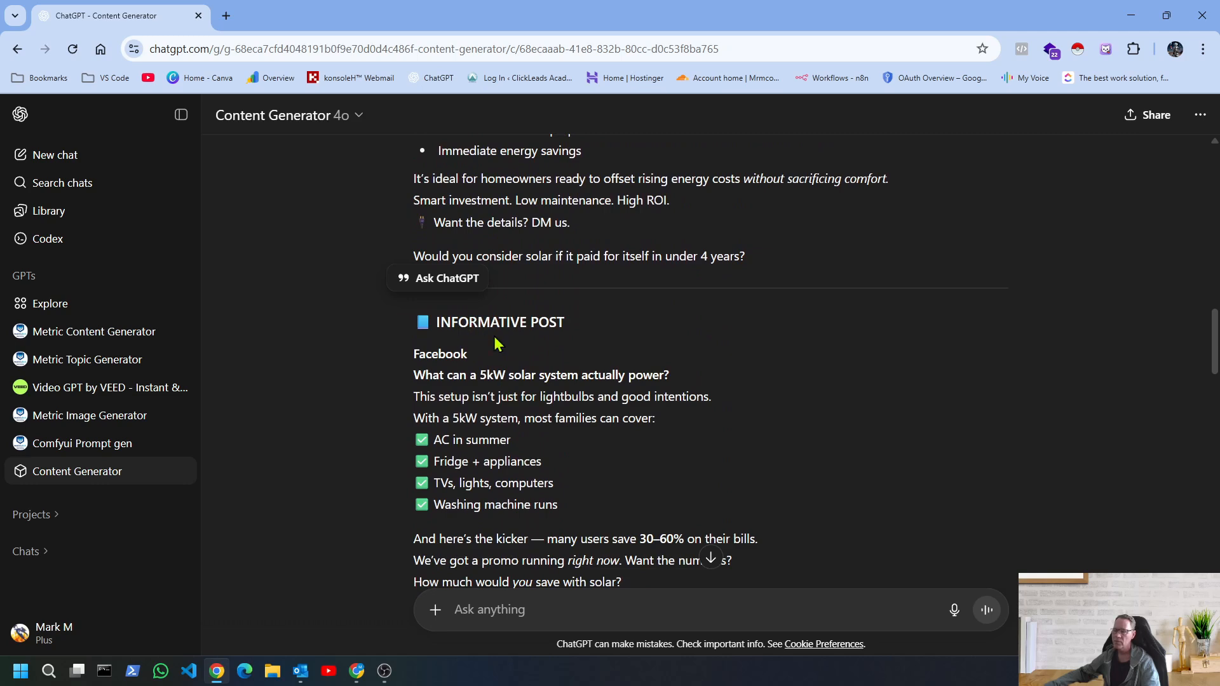
pyautogui.scroll(-5, 580, 379)
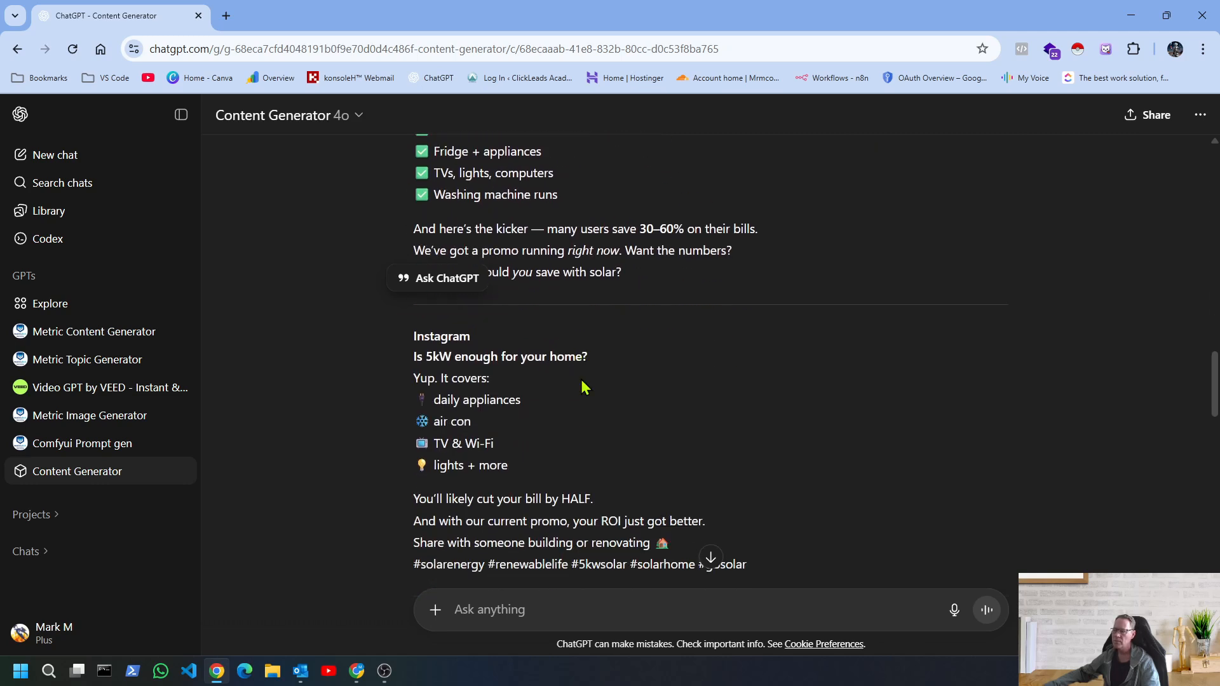
pyautogui.scroll(-5, 584, 386)
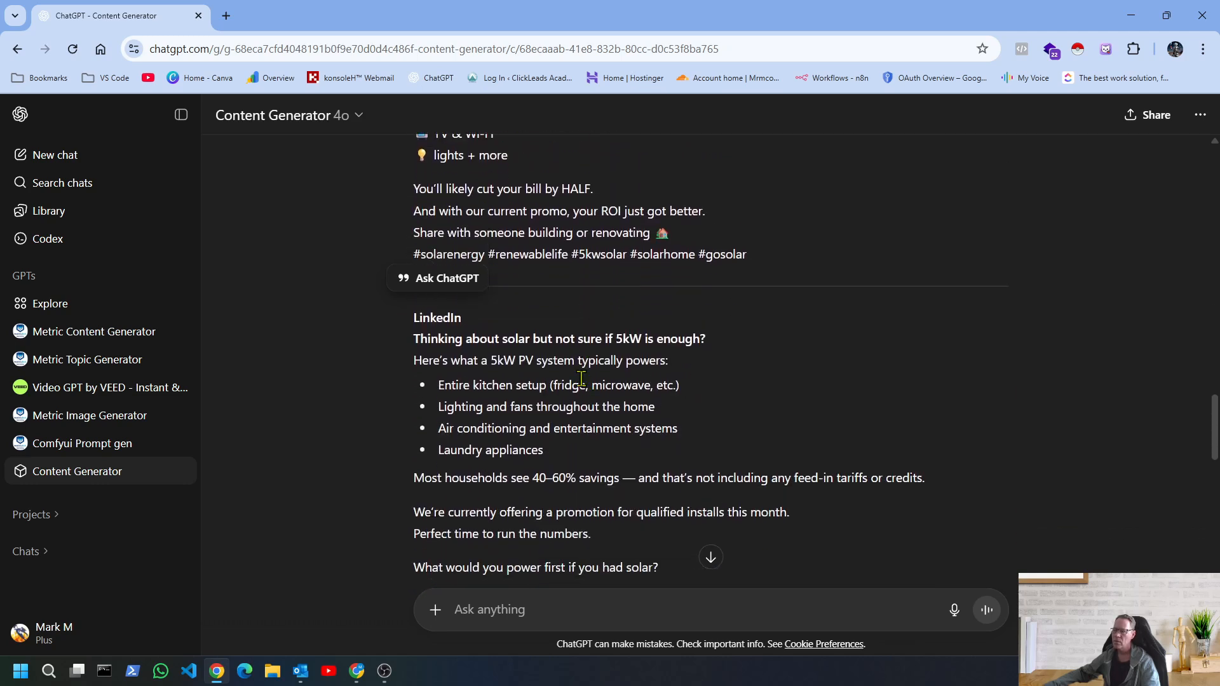
pyautogui.scroll(-5, 581, 379)
pyautogui.scroll(-4, 580, 379)
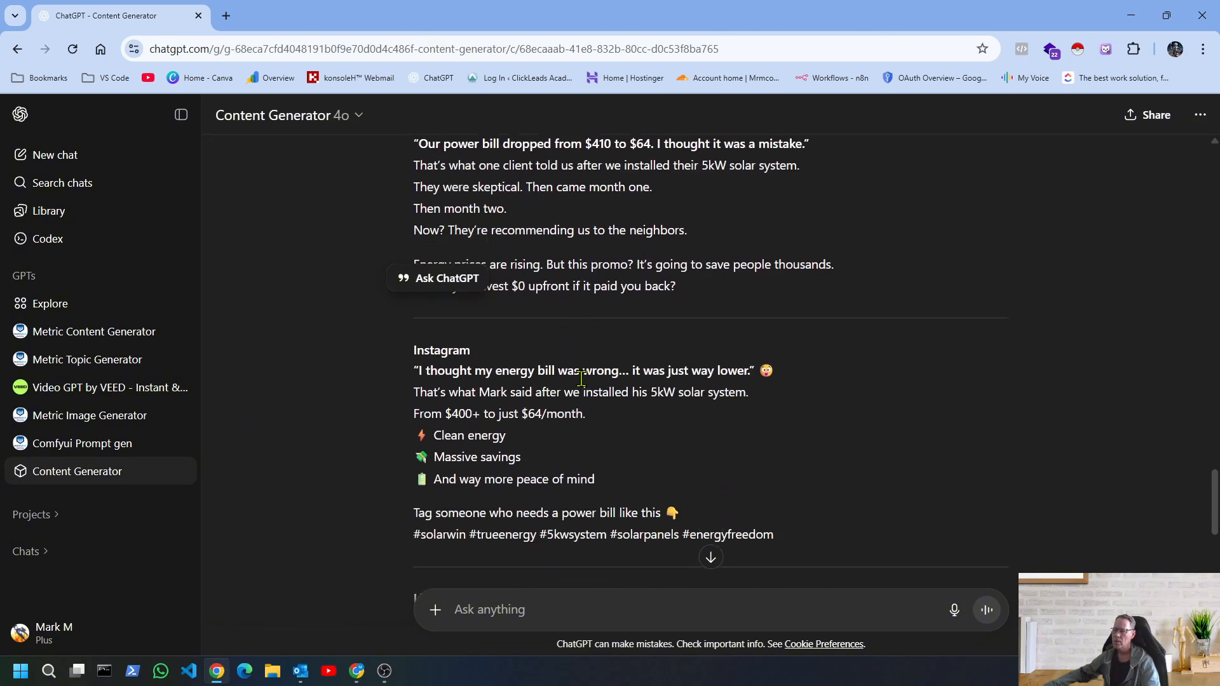
pyautogui.scroll(-6, 580, 379)
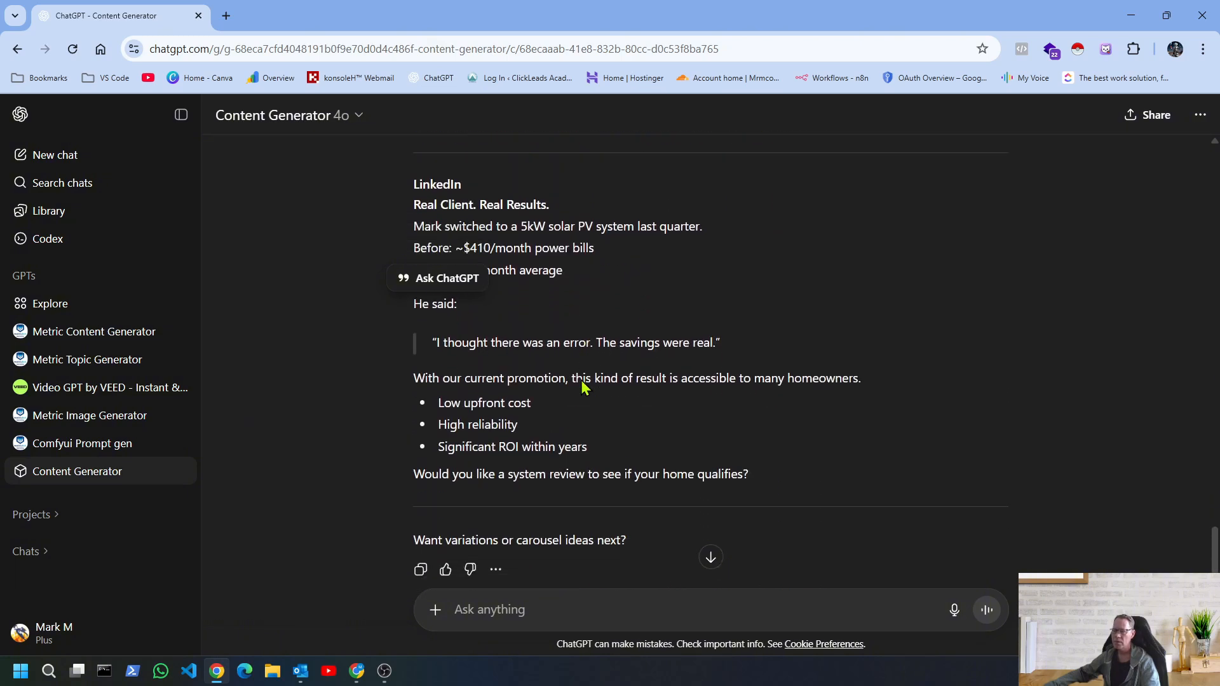
pyautogui.scroll(-1, 584, 387)
pyautogui.scroll(10, 583, 384)
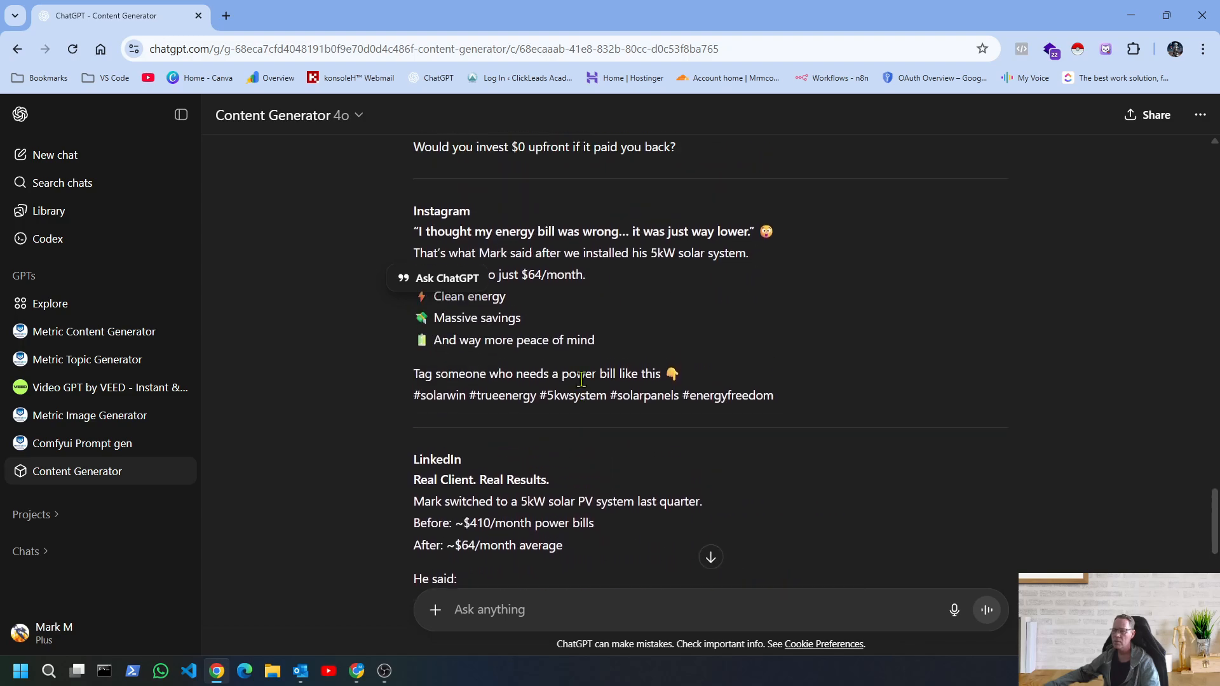
pyautogui.scroll(13, 721, 384)
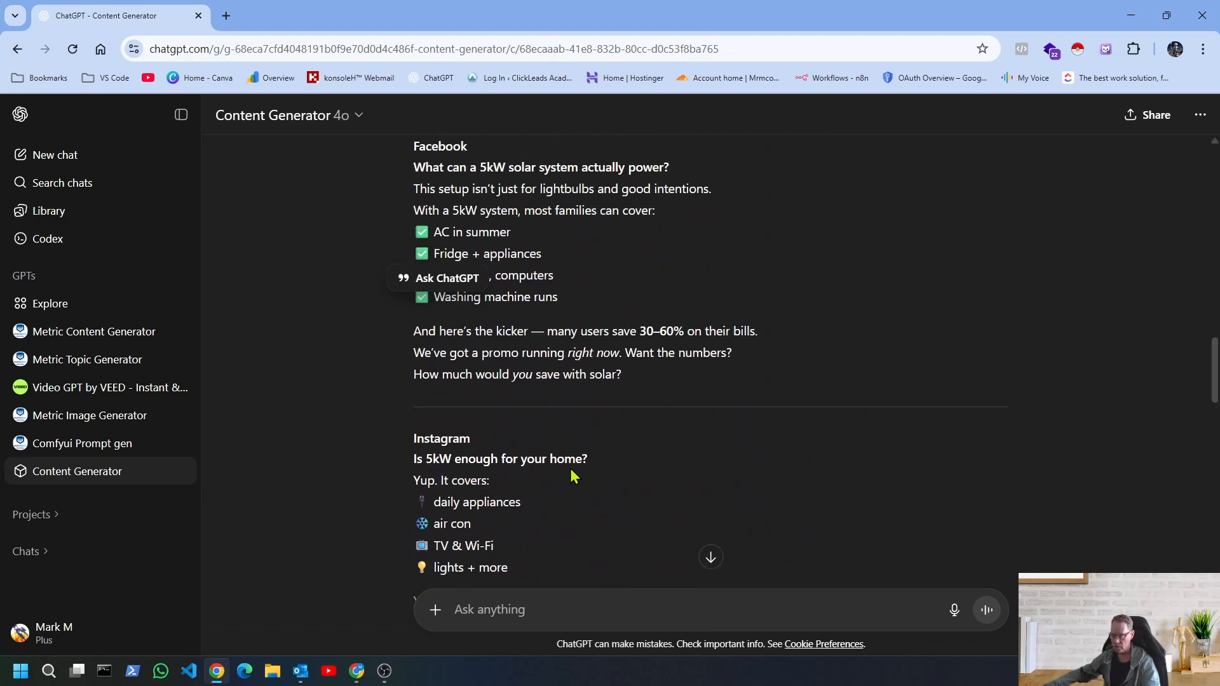
pyautogui.scroll(6, 577, 414)
pyautogui.scroll(15, 579, 404)
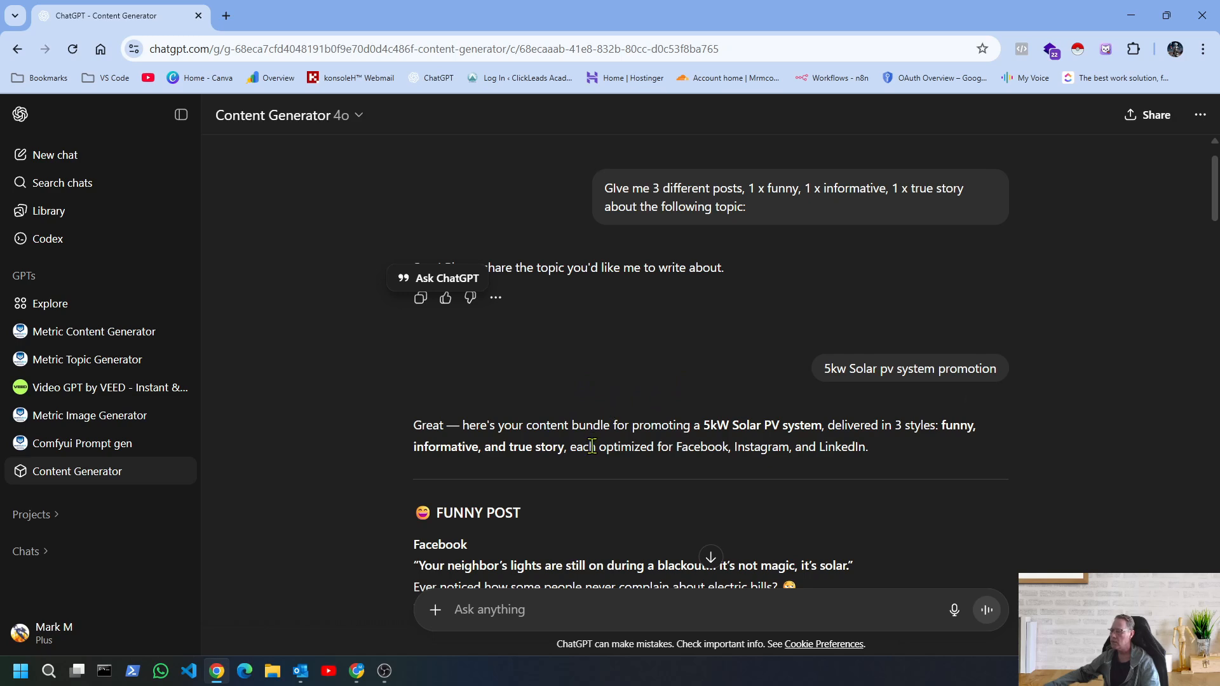
pyautogui.scroll(-2, 591, 445)
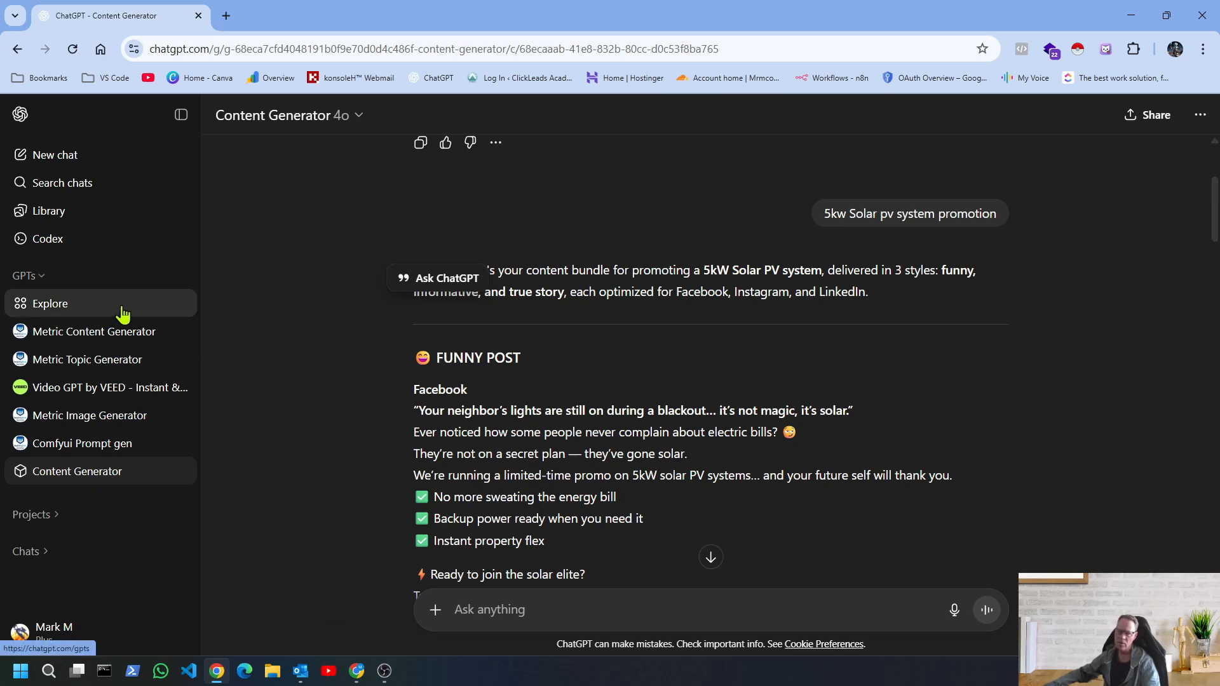
# Open the Explore GPTs page and look through its featured and trending GPTs
pyautogui.click(75, 314)
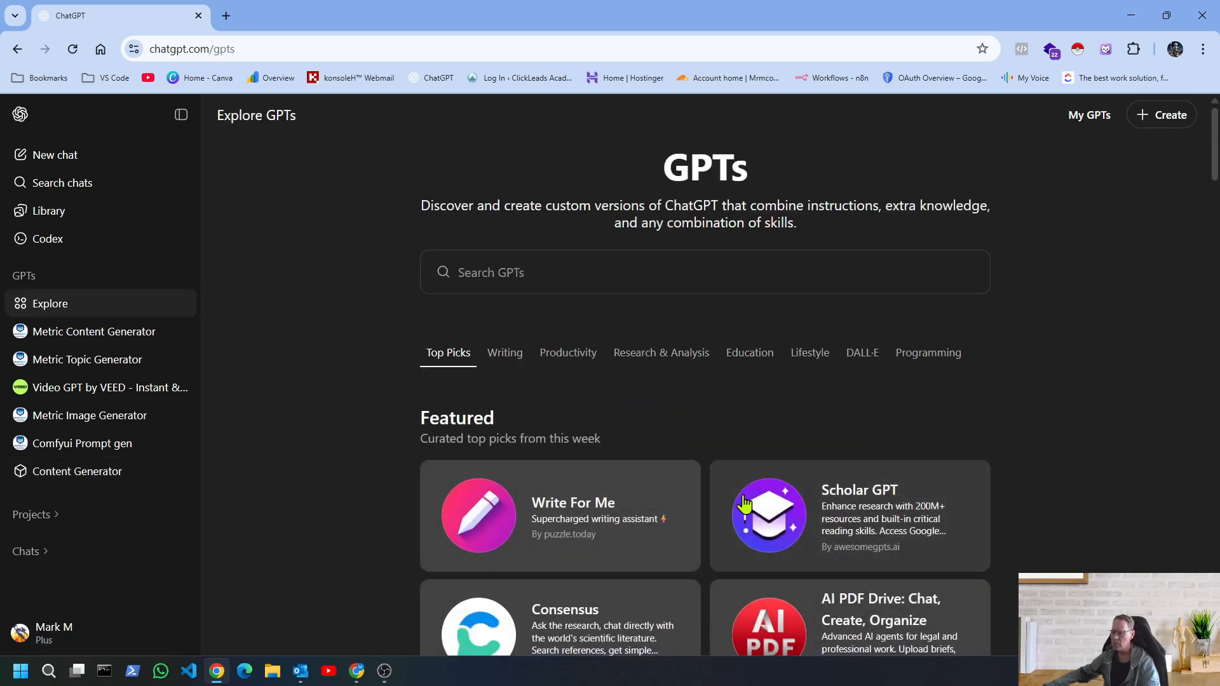
pyautogui.scroll(-2, 908, 514)
pyautogui.scroll(-4, 915, 519)
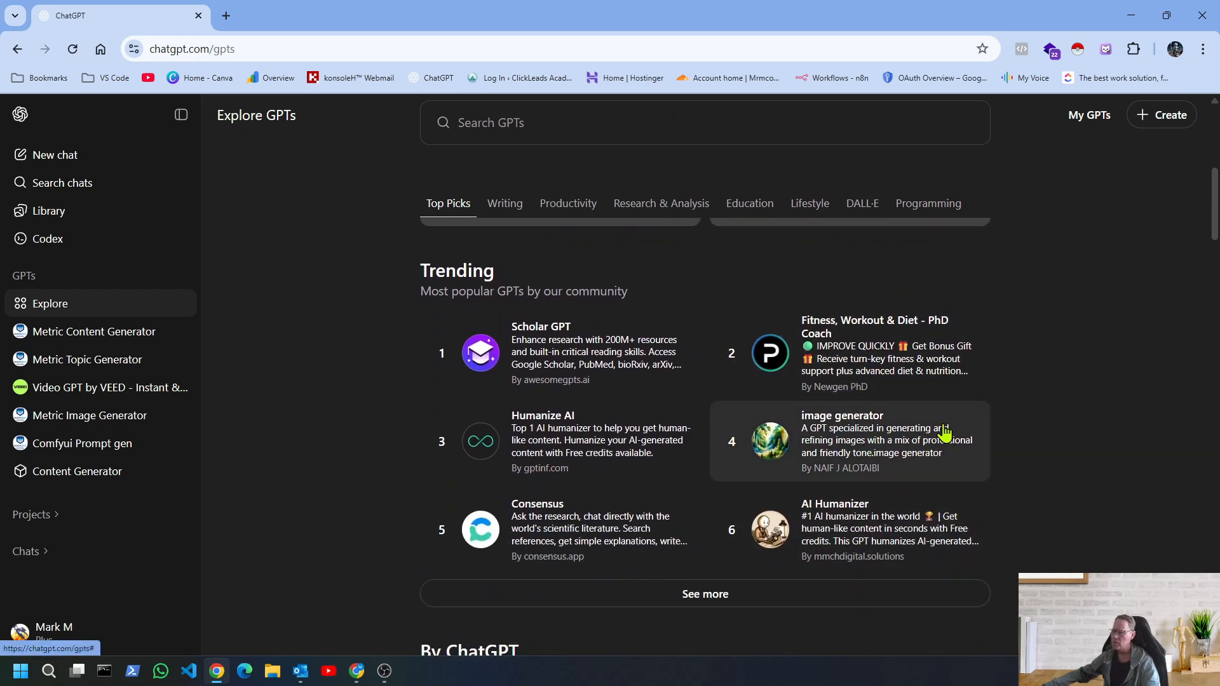
pyautogui.scroll(2, 1065, 420)
pyautogui.scroll(5, 1065, 423)
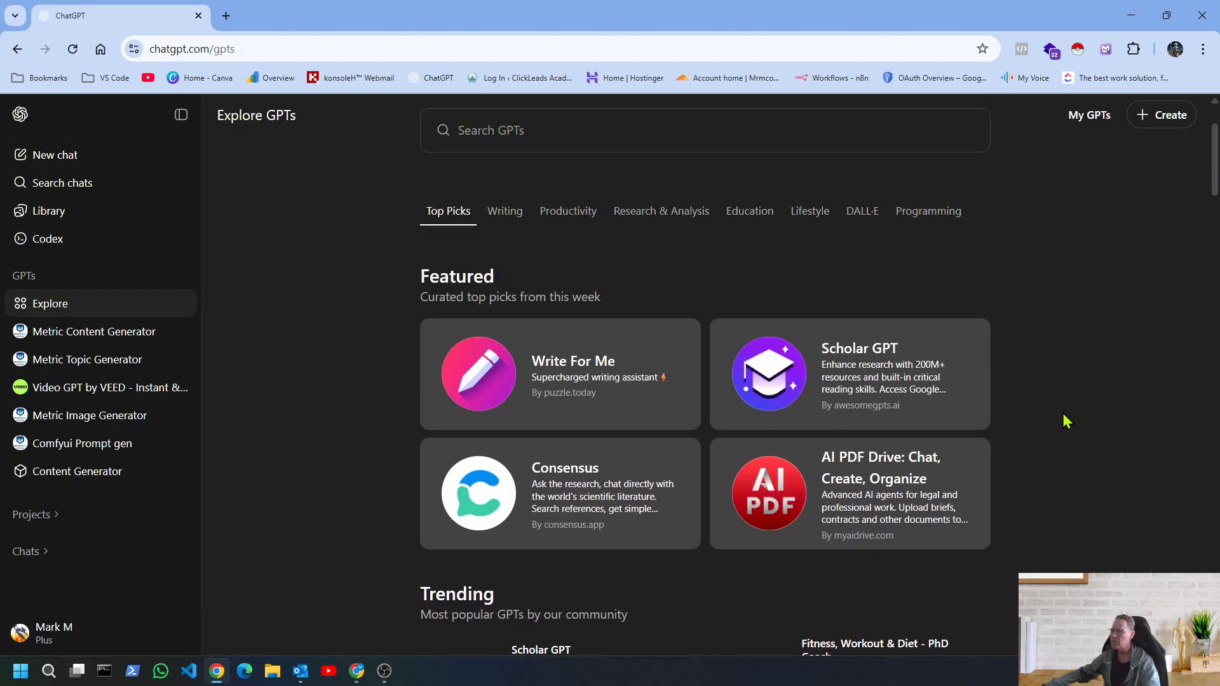